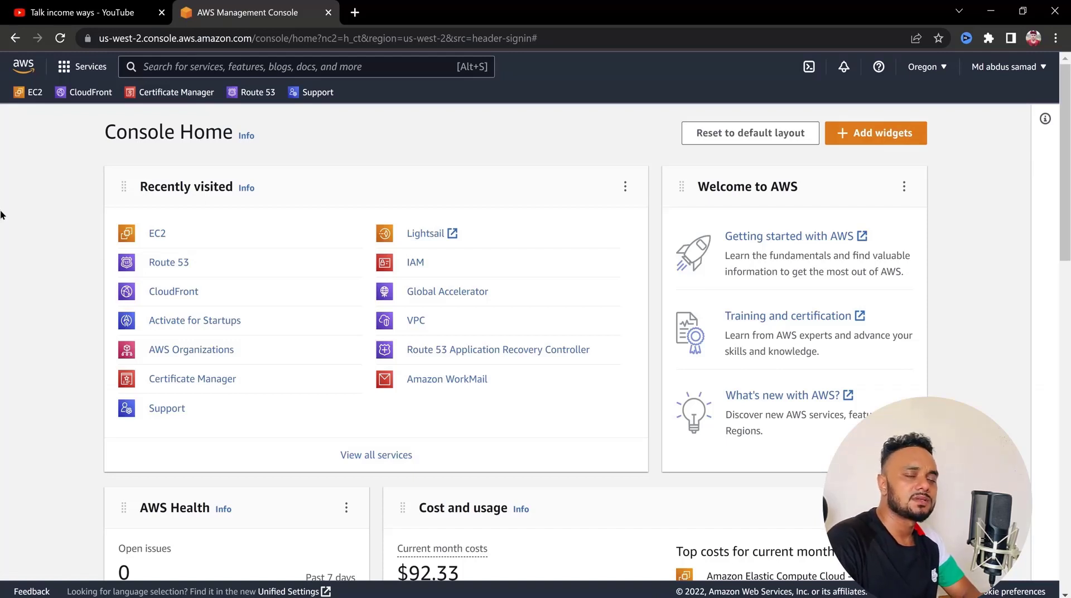
Open the EC2 dashboard and switch the region to US West (N. California)
{"action": "left_click", "coordinate": [157, 237]}
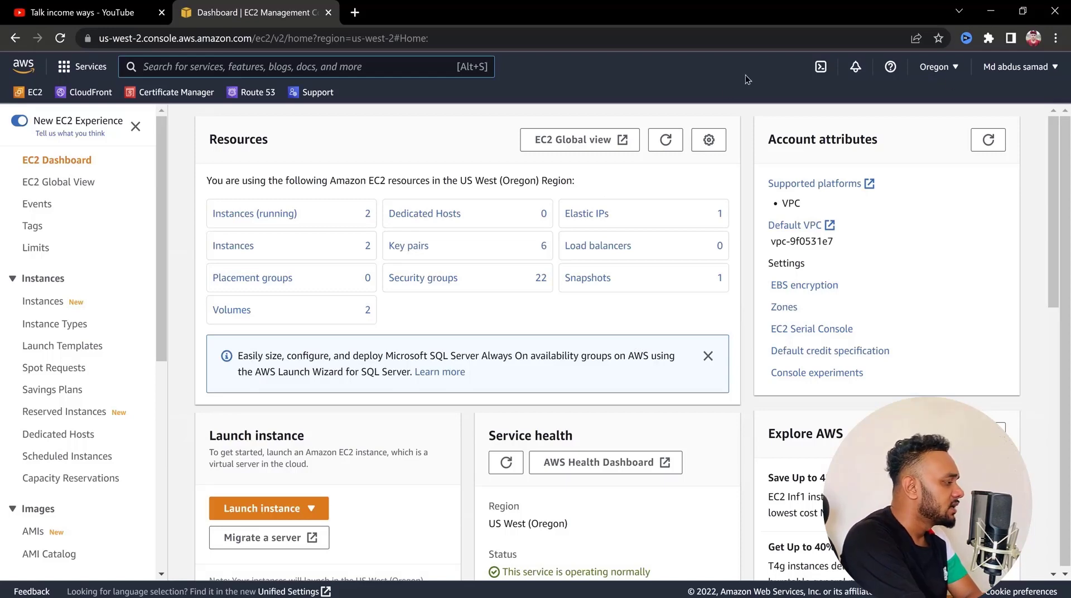
{"action": "left_click", "coordinate": [944, 69]}
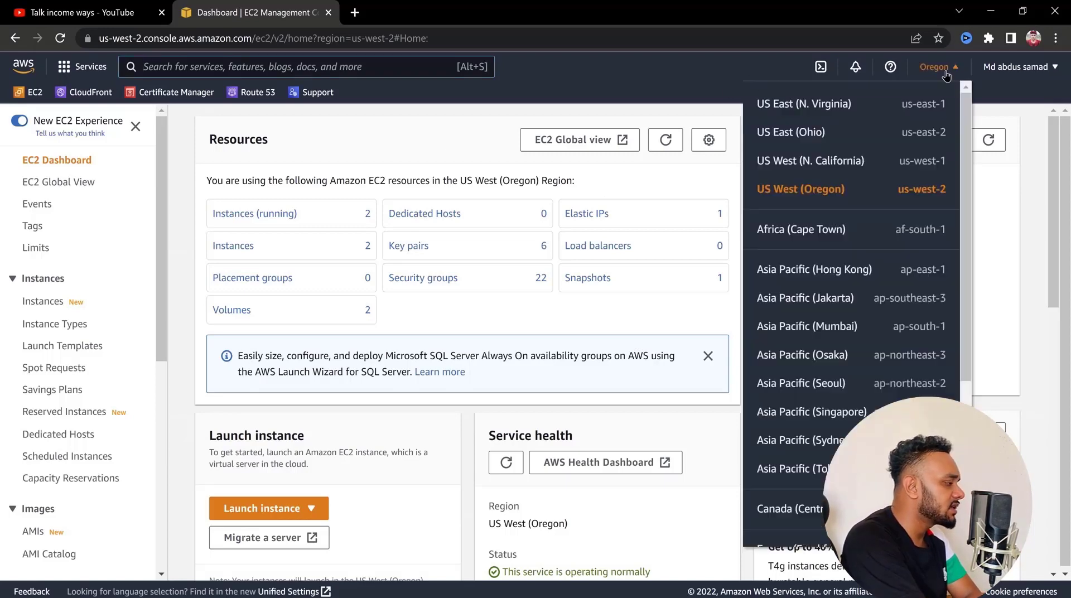
{"action": "left_click_drag", "start_coordinate": [962, 142], "coordinate": [960, 169]}
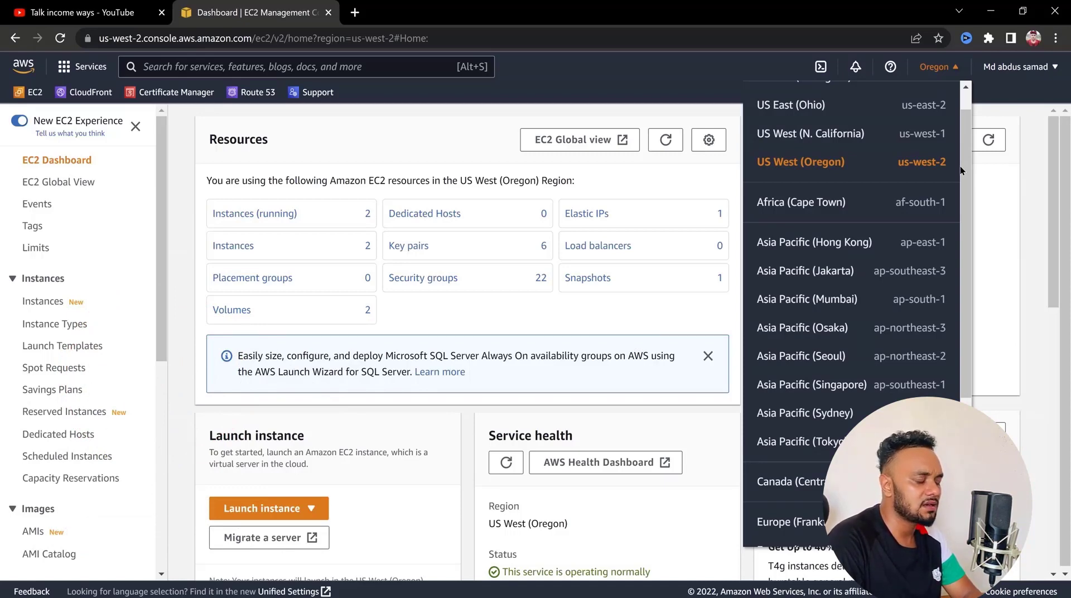
{"action": "scroll", "coordinate": [833, 162], "scroll_direction": "up", "scroll_amount": 1}
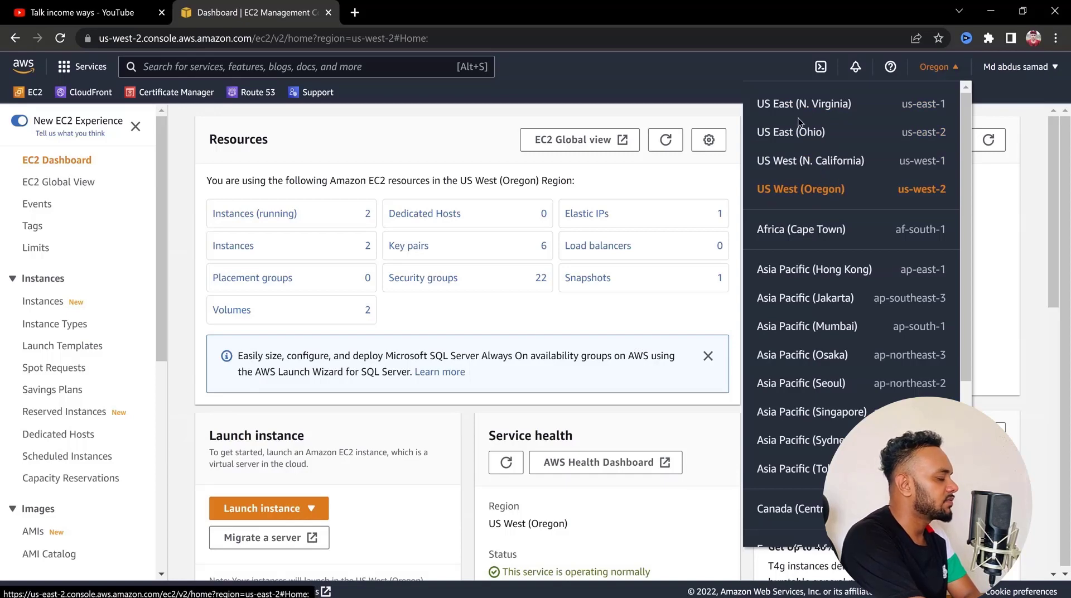
{"action": "left_click", "coordinate": [805, 166]}
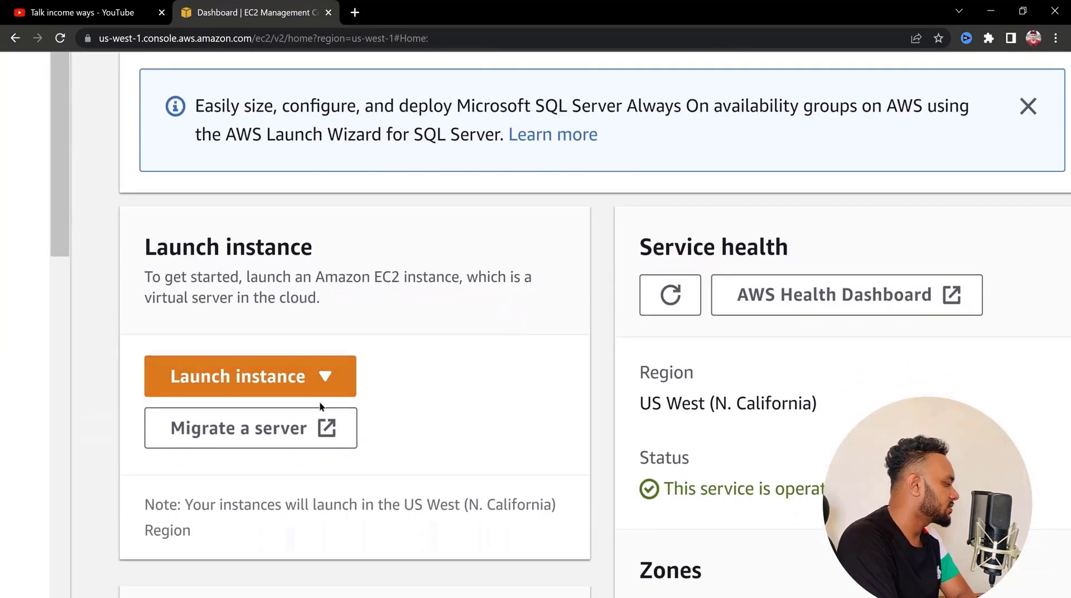
Start launching a new EC2 instance and look through the sections of its launch form
{"action": "left_click", "coordinate": [318, 376]}
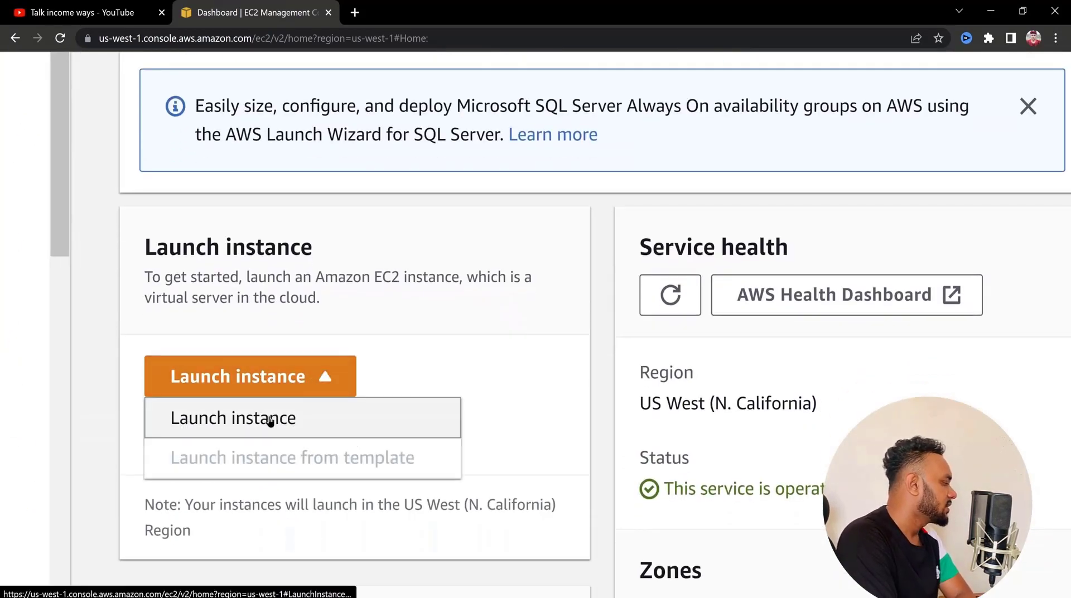
{"action": "left_click", "coordinate": [269, 419]}
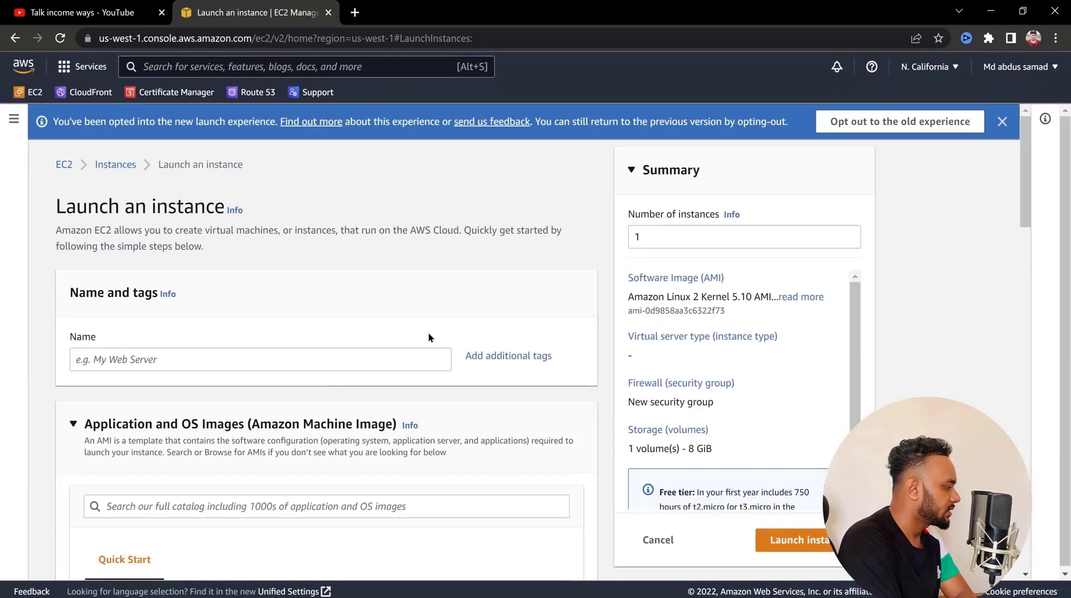
{"action": "scroll", "coordinate": [303, 349], "scroll_direction": "down", "scroll_amount": 3}
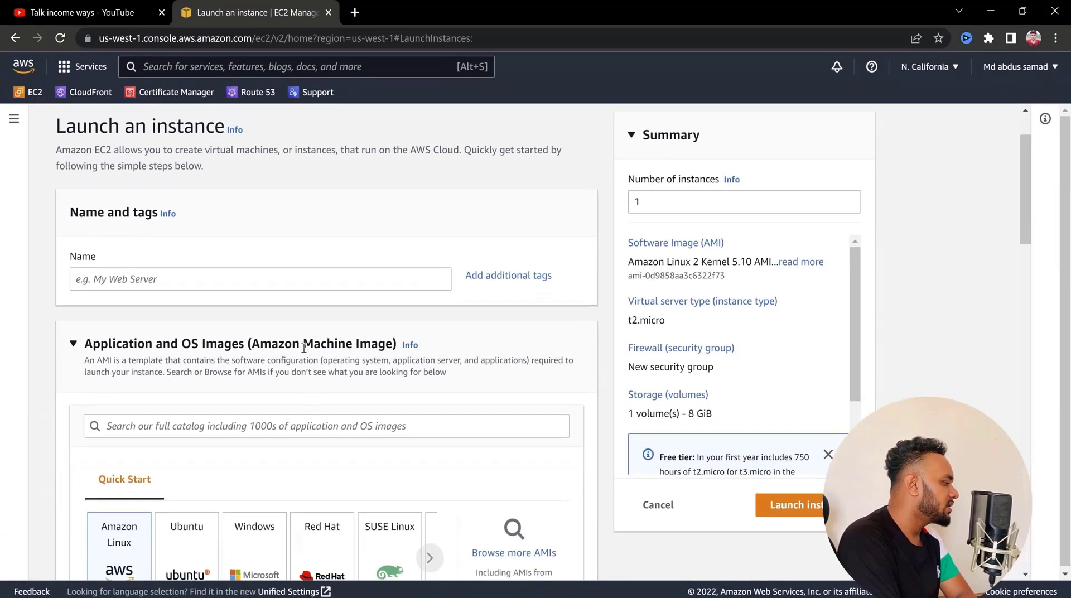
{"action": "scroll", "coordinate": [303, 349], "scroll_direction": "down", "scroll_amount": 15}
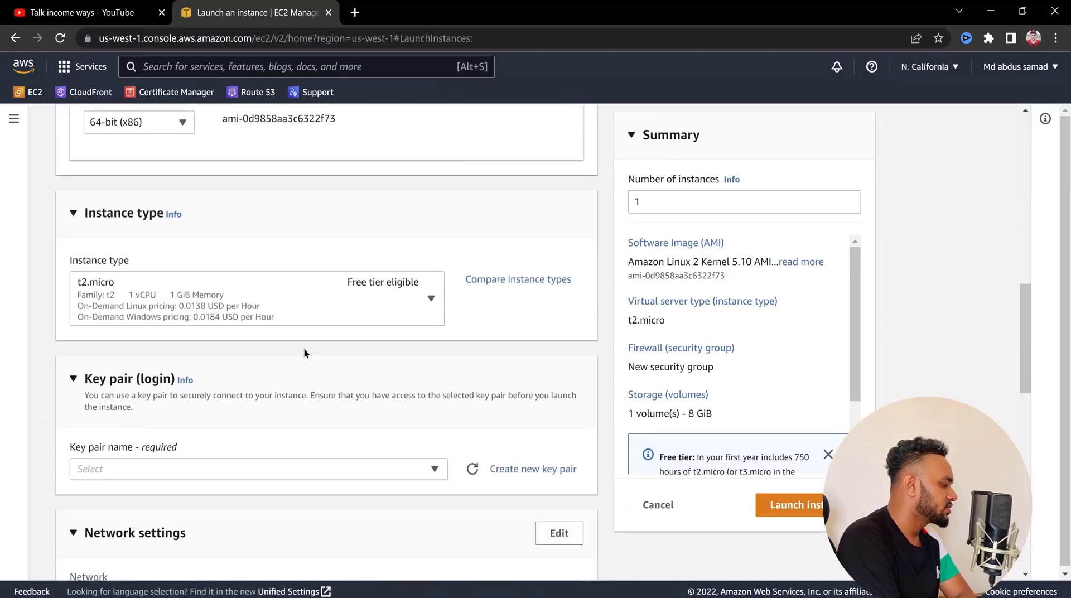
{"action": "scroll", "coordinate": [302, 338], "scroll_direction": "down", "scroll_amount": 10}
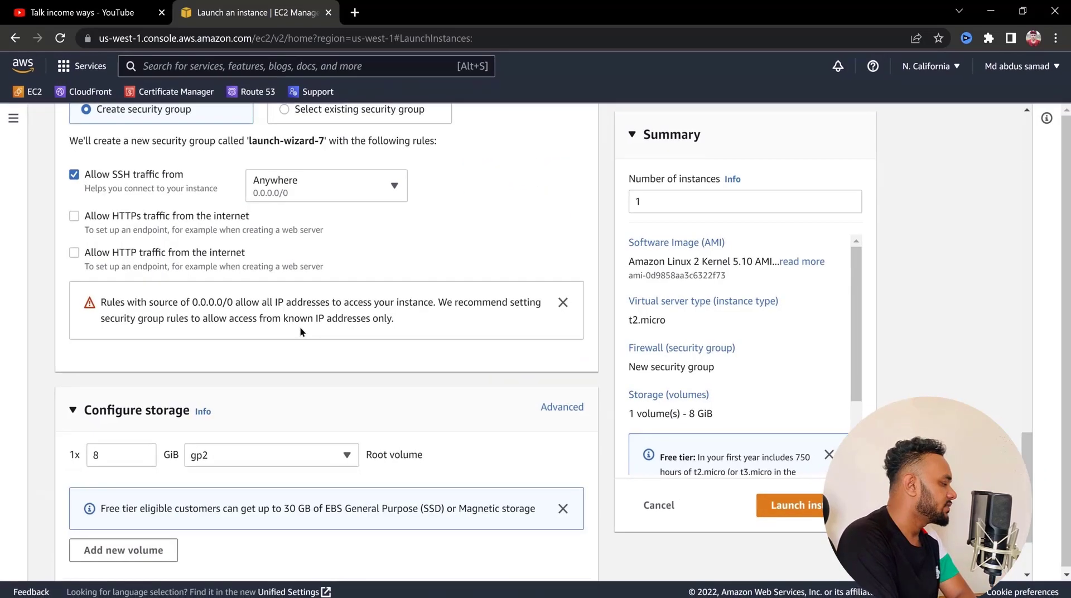
{"action": "scroll", "coordinate": [300, 332], "scroll_direction": "up", "scroll_amount": 20}
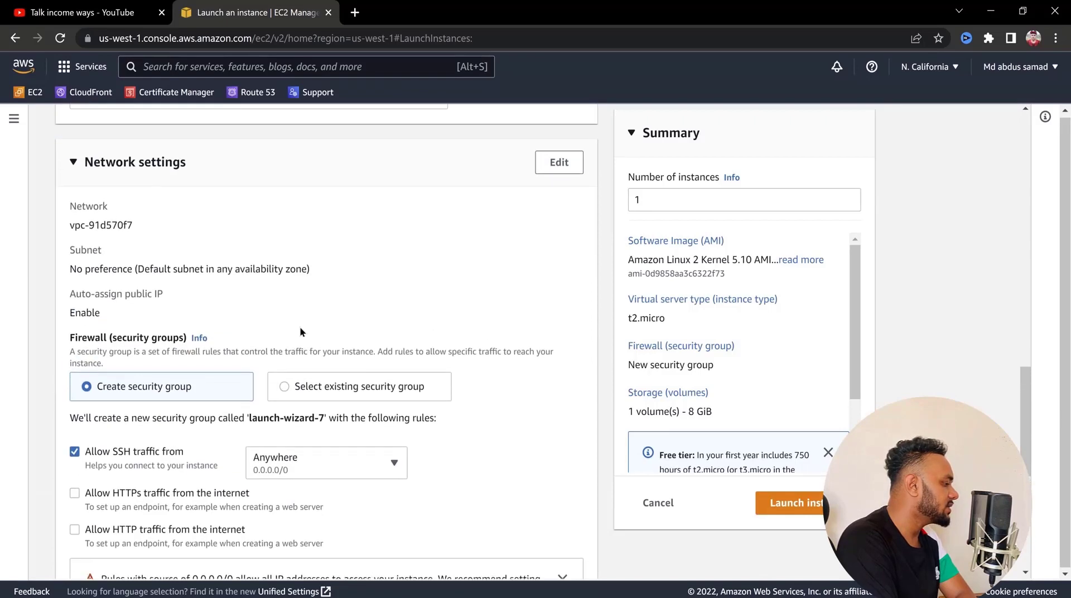
{"action": "scroll", "coordinate": [300, 332], "scroll_direction": "up", "scroll_amount": 8}
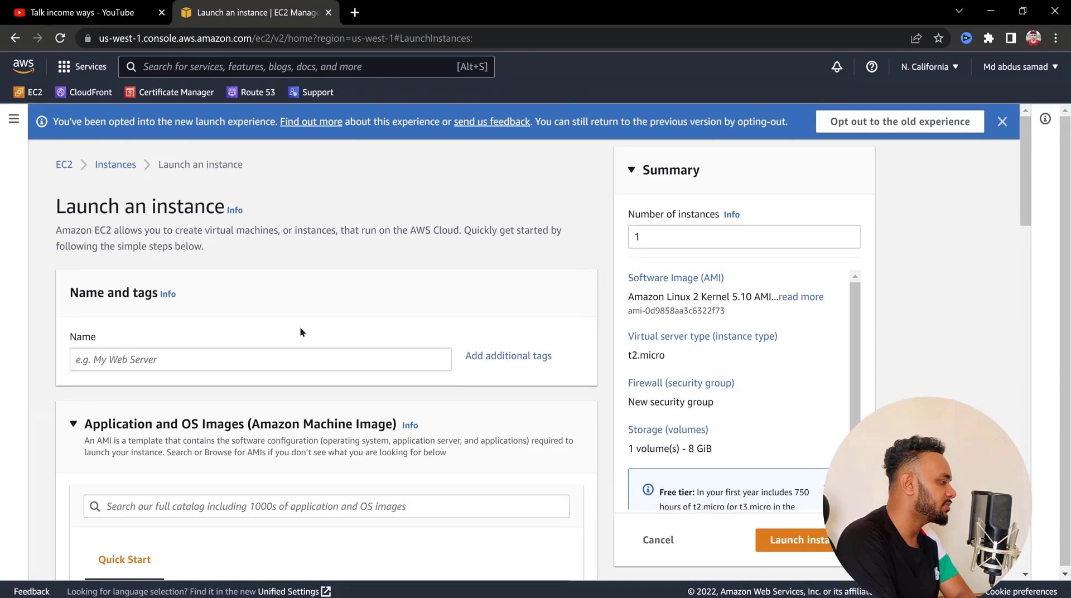
Dismiss the new launch experience notice and name the instance "My first server"
{"action": "left_click", "coordinate": [1002, 121]}
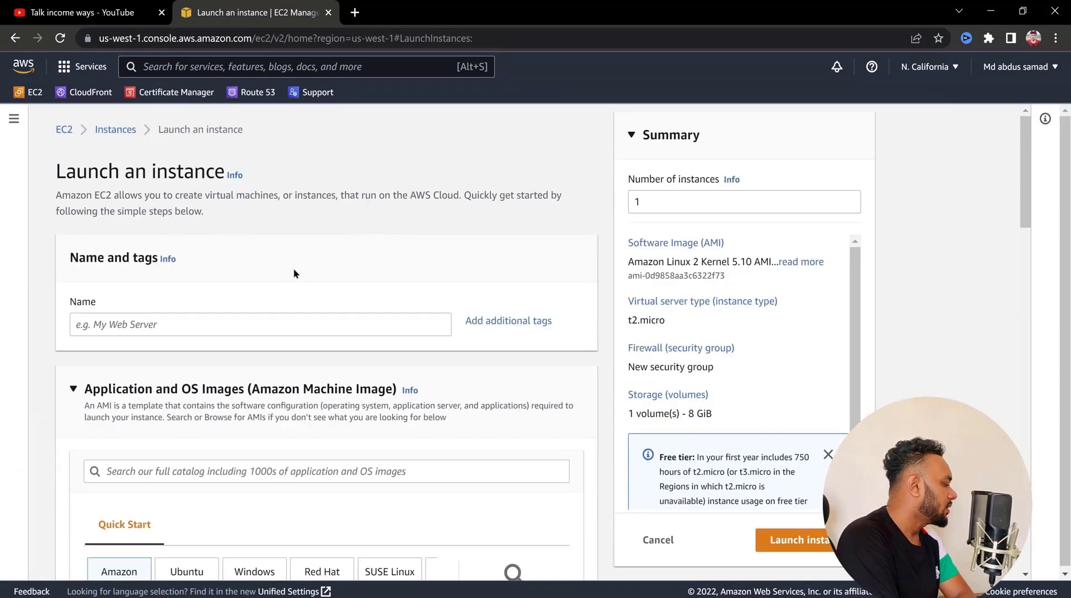
{"action": "left_click", "coordinate": [224, 322]}
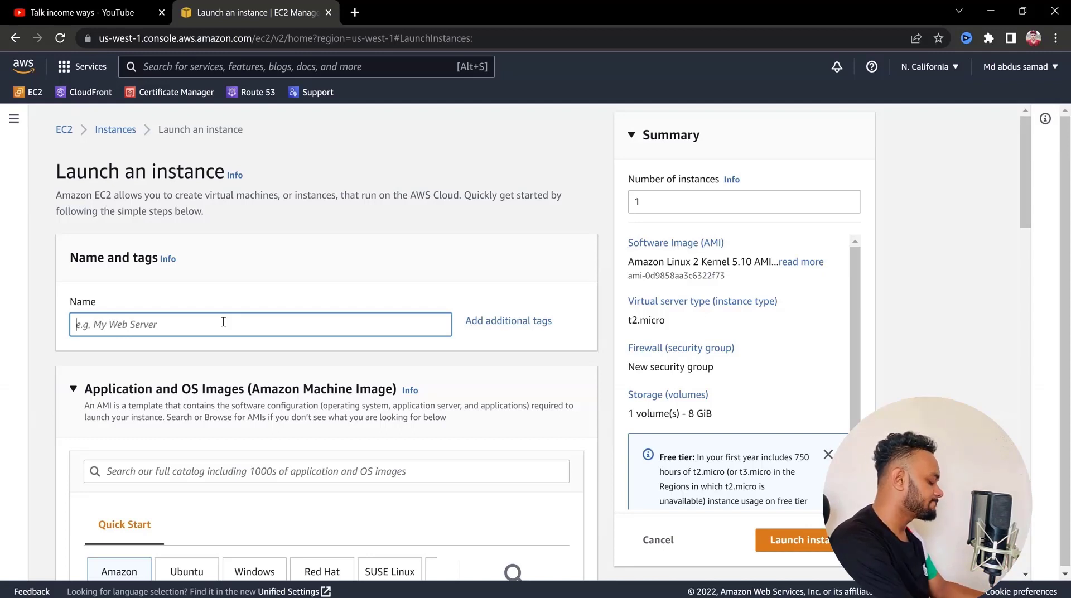
{"action": "type", "text": "My first server"}
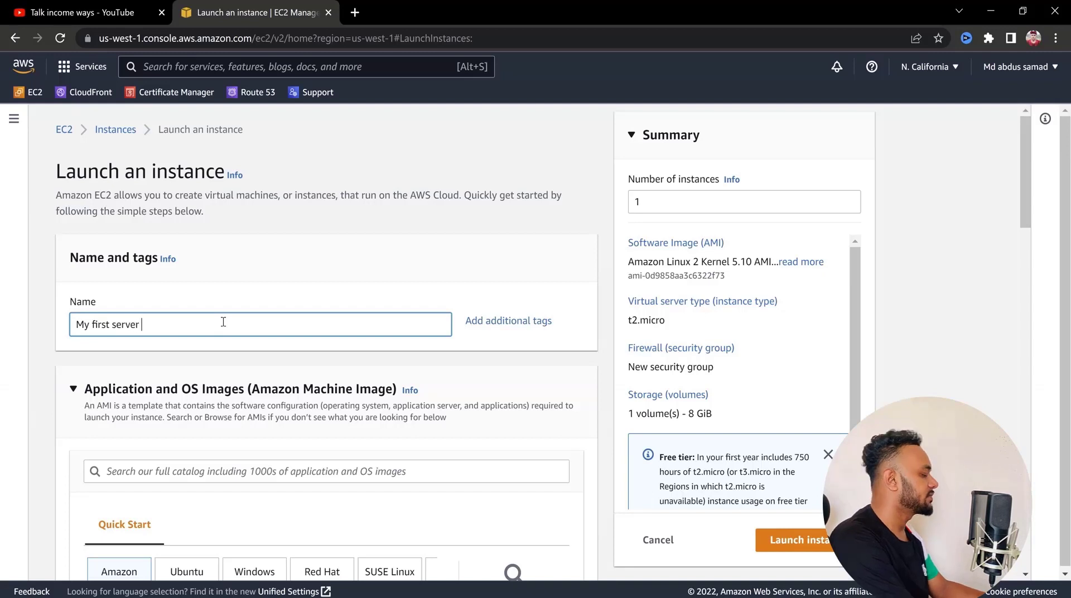
Search the full catalog of application and OS images for "cyberpanel"
{"action": "scroll", "coordinate": [223, 323], "scroll_direction": "down", "scroll_amount": 4}
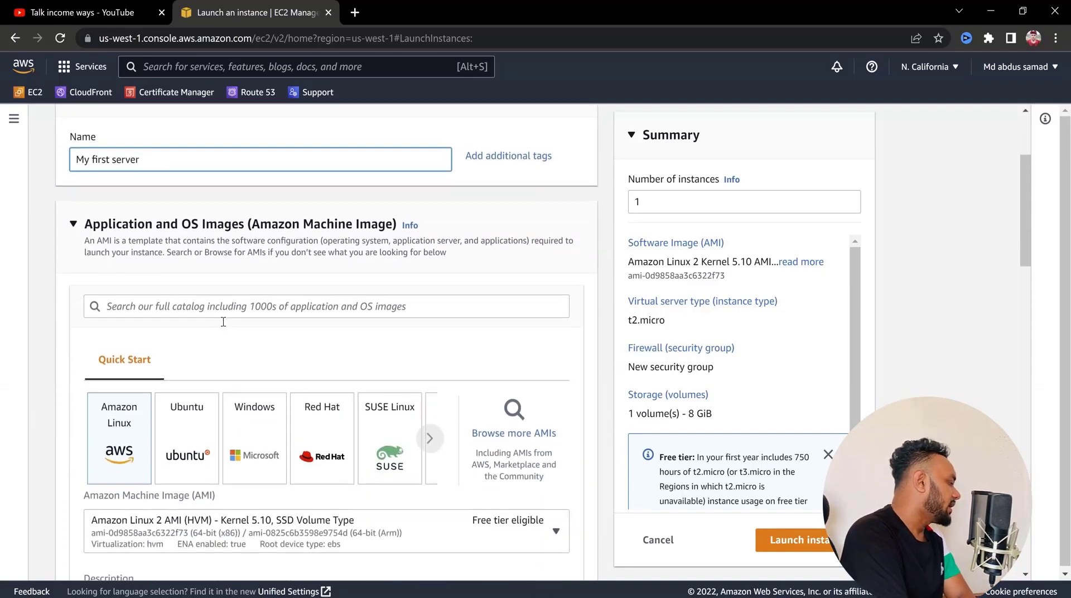
{"action": "scroll", "coordinate": [225, 327], "scroll_direction": "down", "scroll_amount": 1}
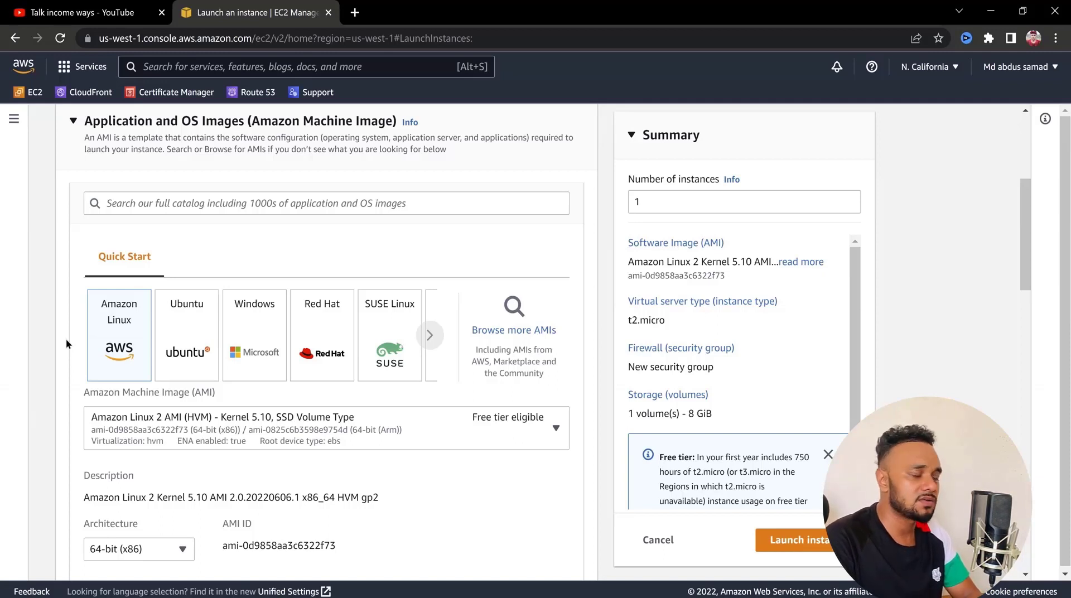
{"action": "left_click", "coordinate": [256, 205]}
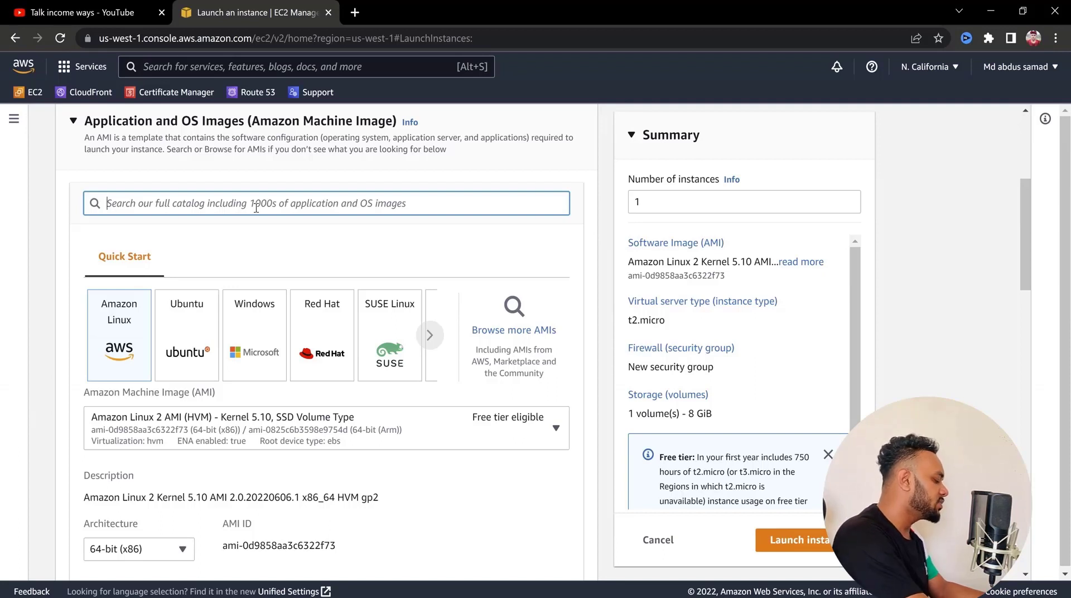
{"action": "type", "text": "cyberpanel"}
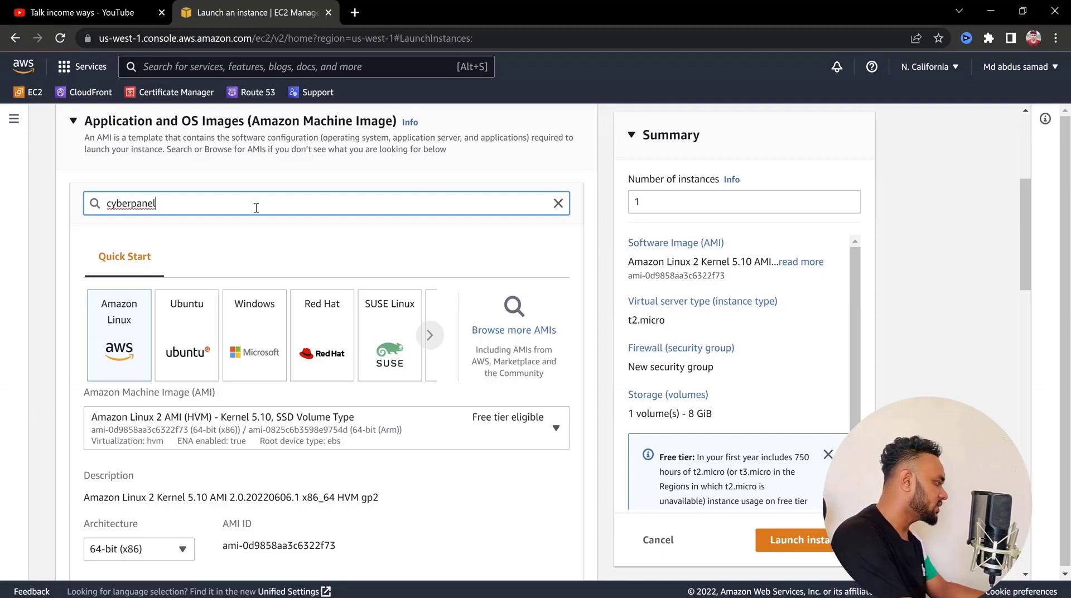
{"action": "key", "text": "Return"}
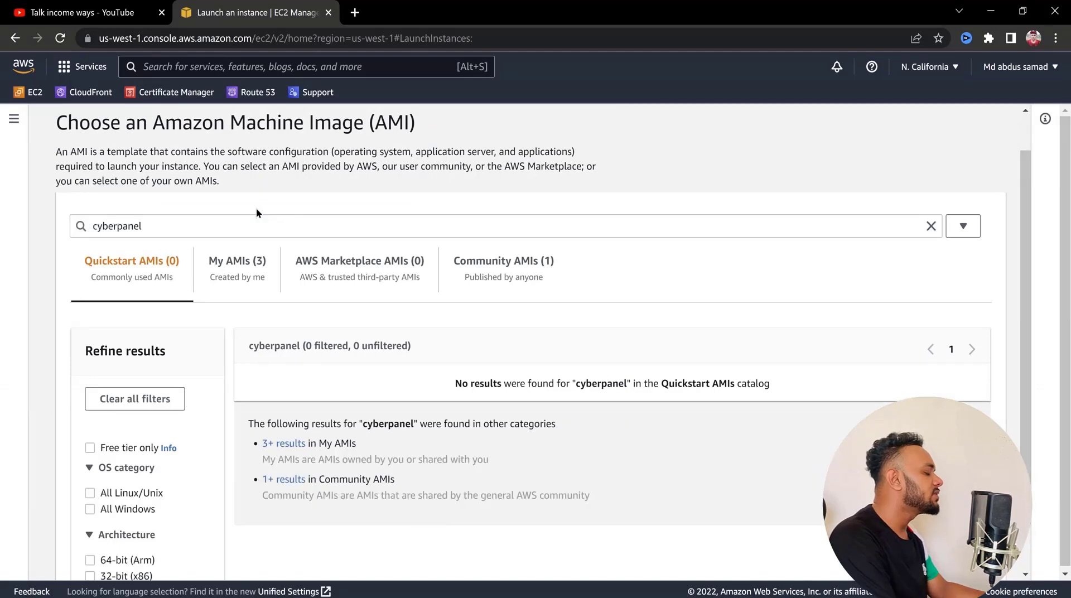
Select the CyberPanel image by LiteSpeed Technologies Inc. from the AWS Marketplace AMIs
{"action": "left_click", "coordinate": [289, 479]}
{"action": "scroll", "coordinate": [289, 423], "scroll_direction": "down", "scroll_amount": 1}
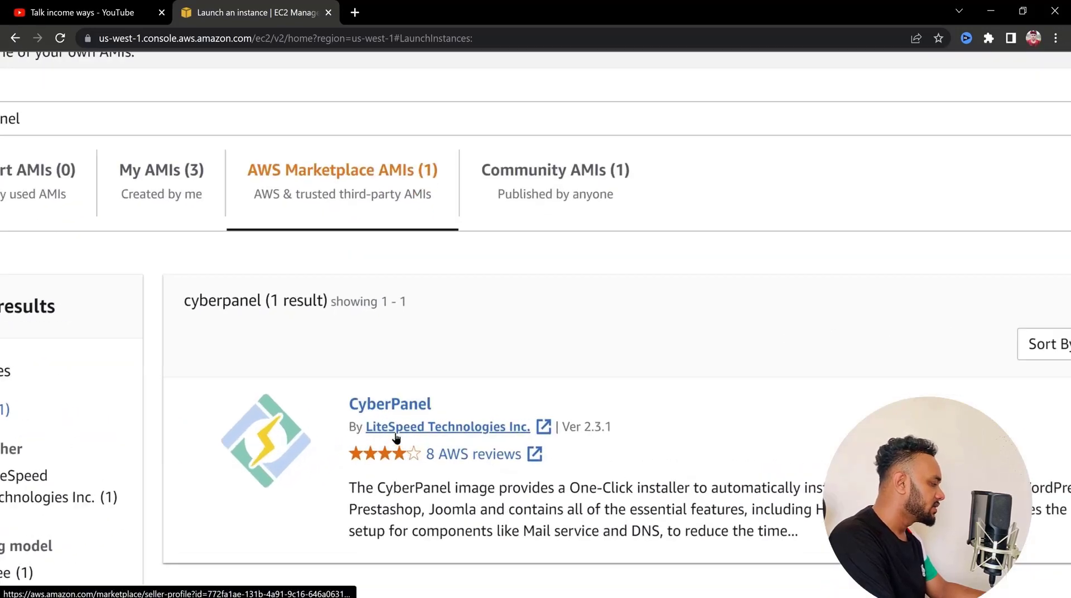
{"action": "scroll", "coordinate": [396, 437], "scroll_direction": "down", "scroll_amount": 3}
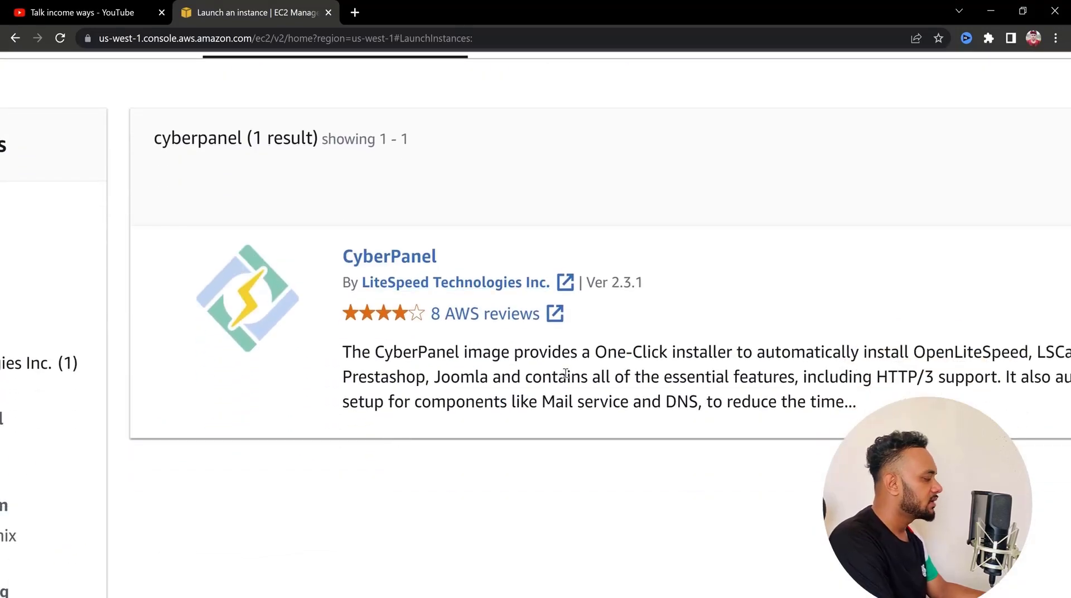
{"action": "scroll", "coordinate": [833, 278], "scroll_direction": "right", "scroll_amount": 6}
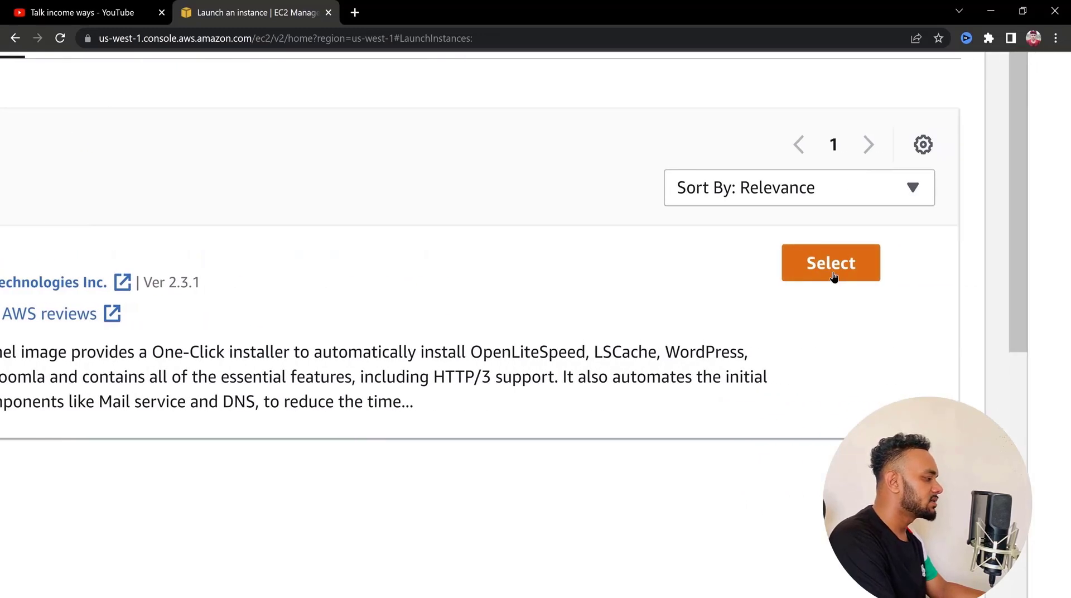
{"action": "left_click", "coordinate": [833, 278]}
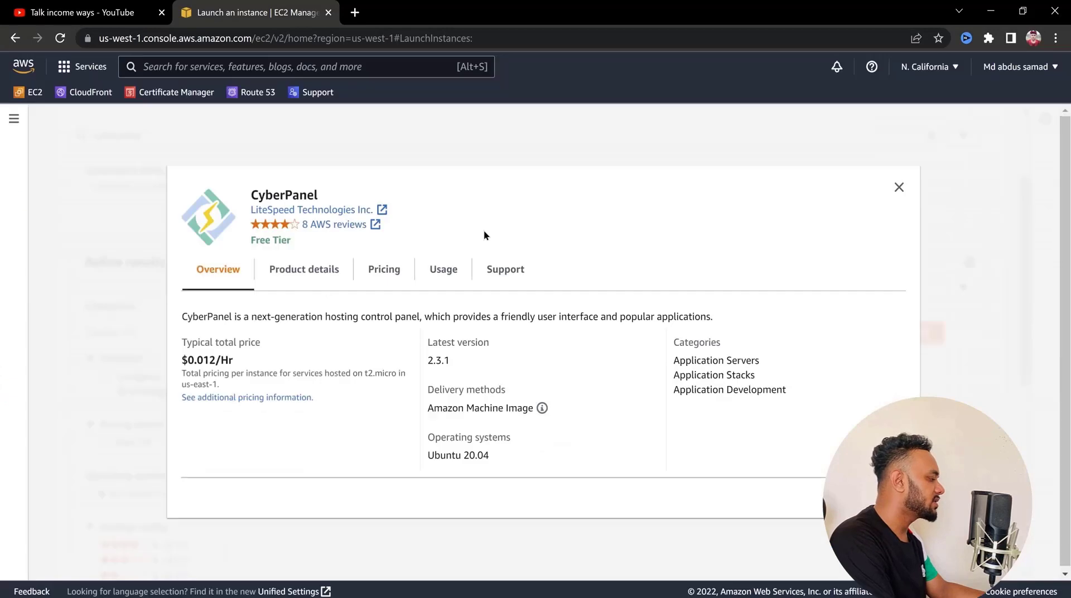
Review CyberPanel's product details, pricing, usage and overview, and continue with this image for the instance
{"action": "left_click", "coordinate": [337, 275]}
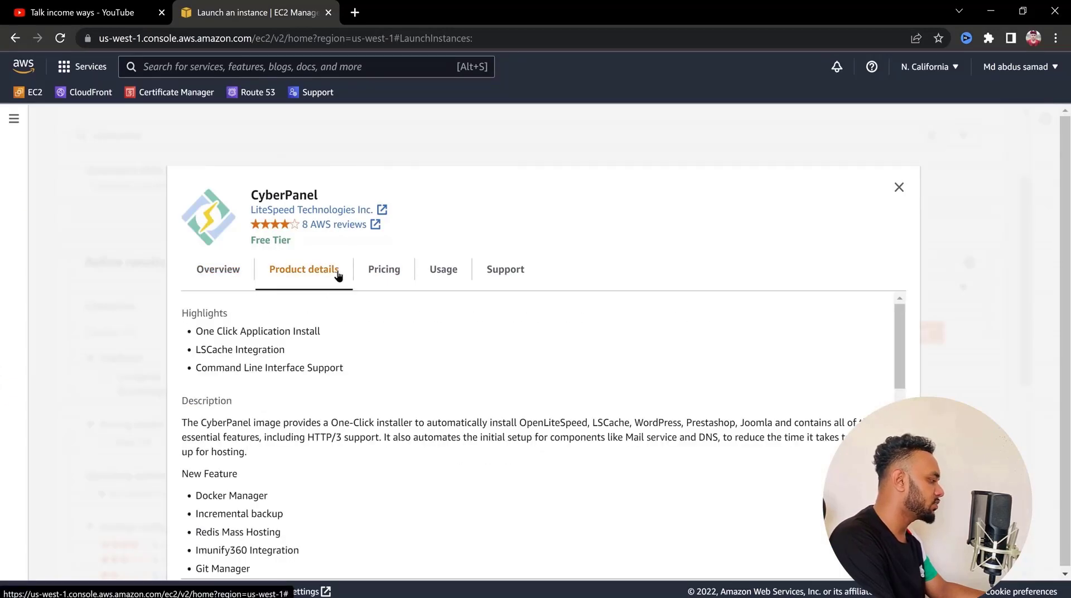
{"action": "left_click", "coordinate": [391, 271]}
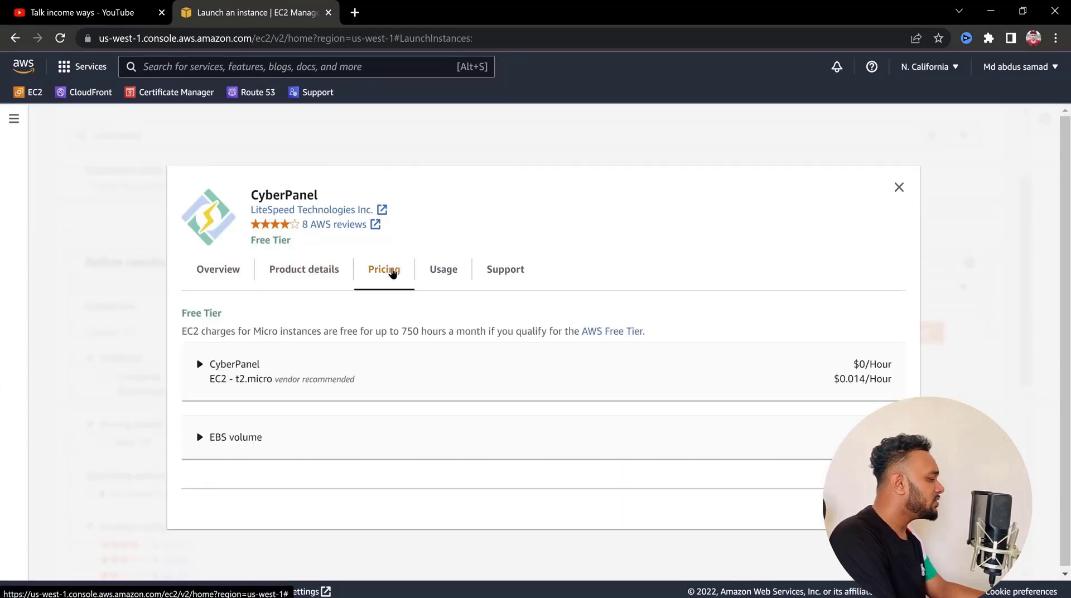
{"action": "left_click", "coordinate": [444, 277]}
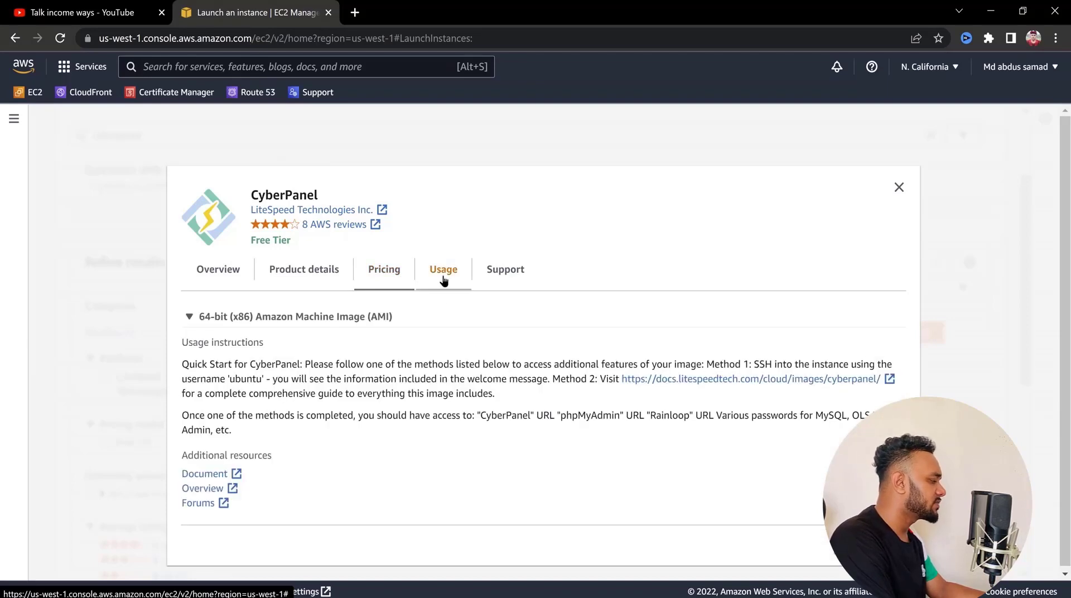
{"action": "left_click", "coordinate": [219, 275]}
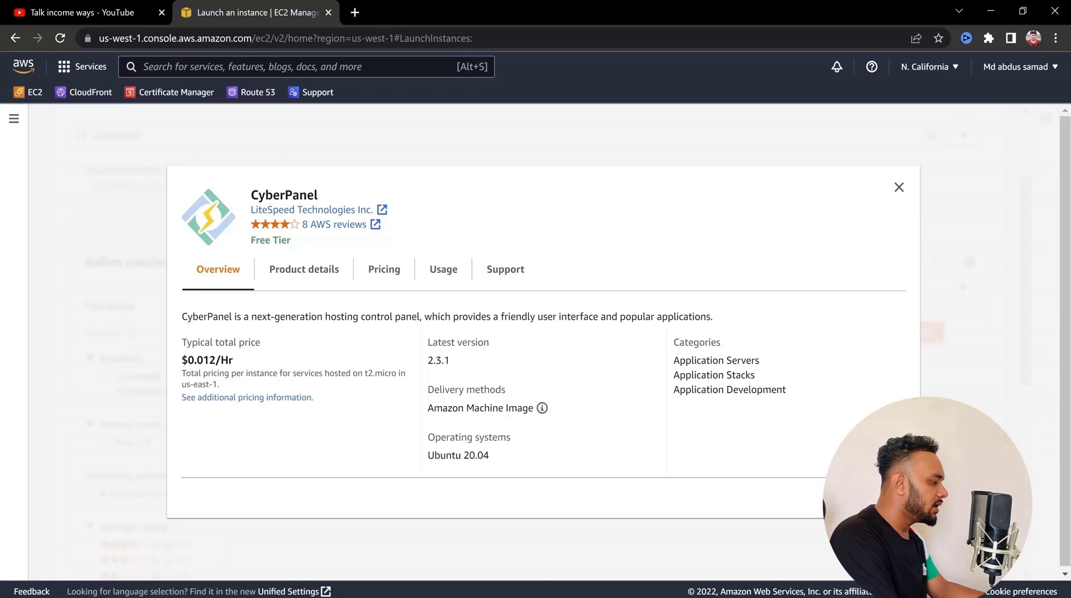
{"action": "left_click", "coordinate": [877, 498]}
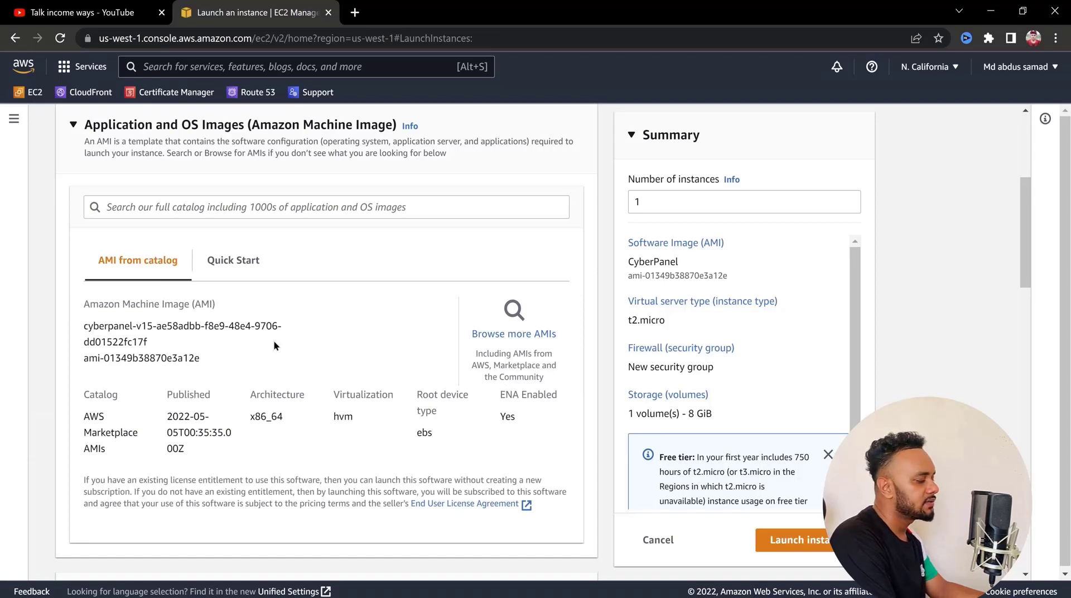
Set the instance type to t2.small with 1 vCPU and 2 GiB of memory
{"action": "scroll", "coordinate": [274, 341], "scroll_direction": "down", "scroll_amount": 3}
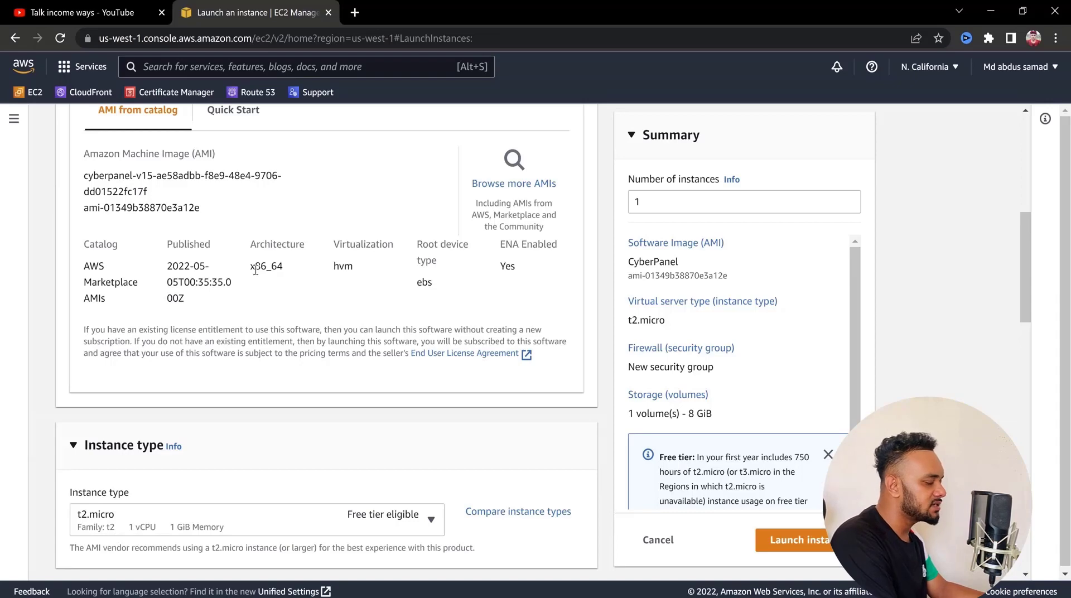
{"action": "scroll", "coordinate": [255, 270], "scroll_direction": "down", "scroll_amount": 3}
{"action": "scroll", "coordinate": [375, 327], "scroll_direction": "up", "scroll_amount": 3}
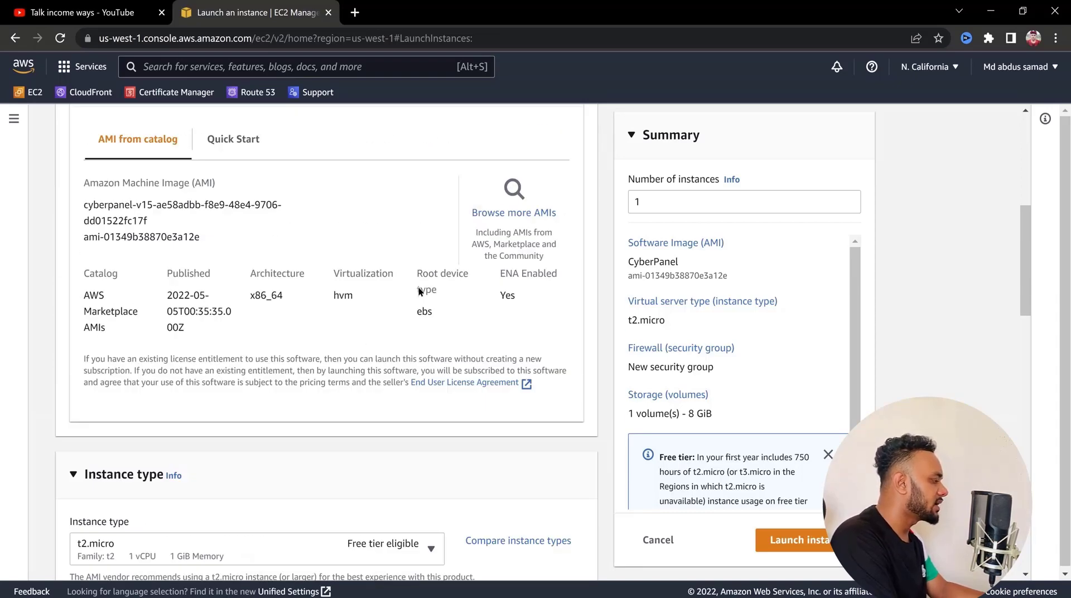
{"action": "scroll", "coordinate": [420, 311], "scroll_direction": "down", "scroll_amount": 5}
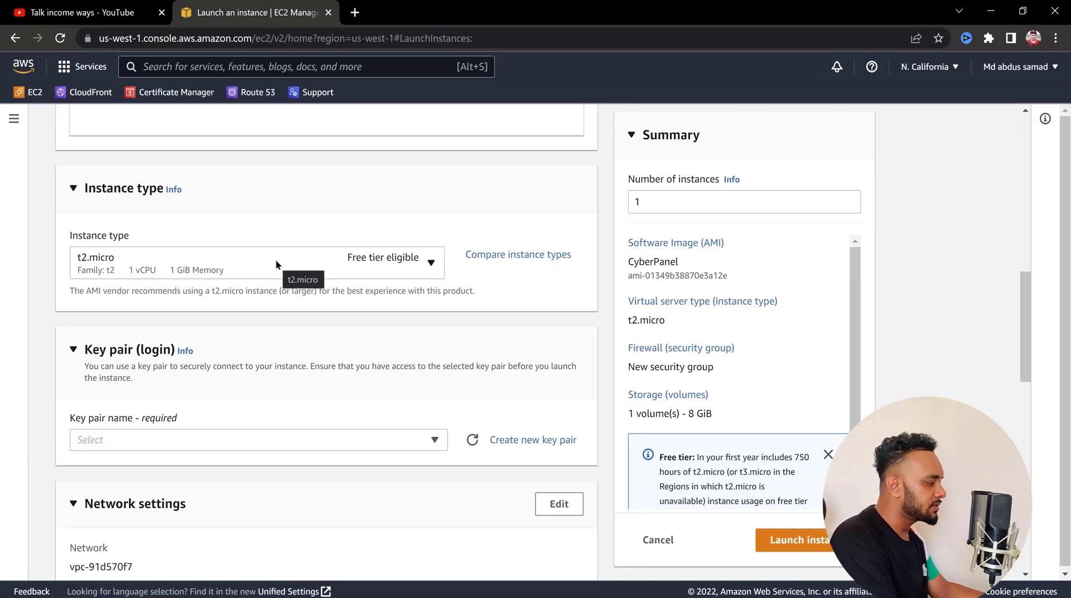
{"action": "scroll", "coordinate": [446, 229], "scroll_direction": "up", "scroll_amount": 5}
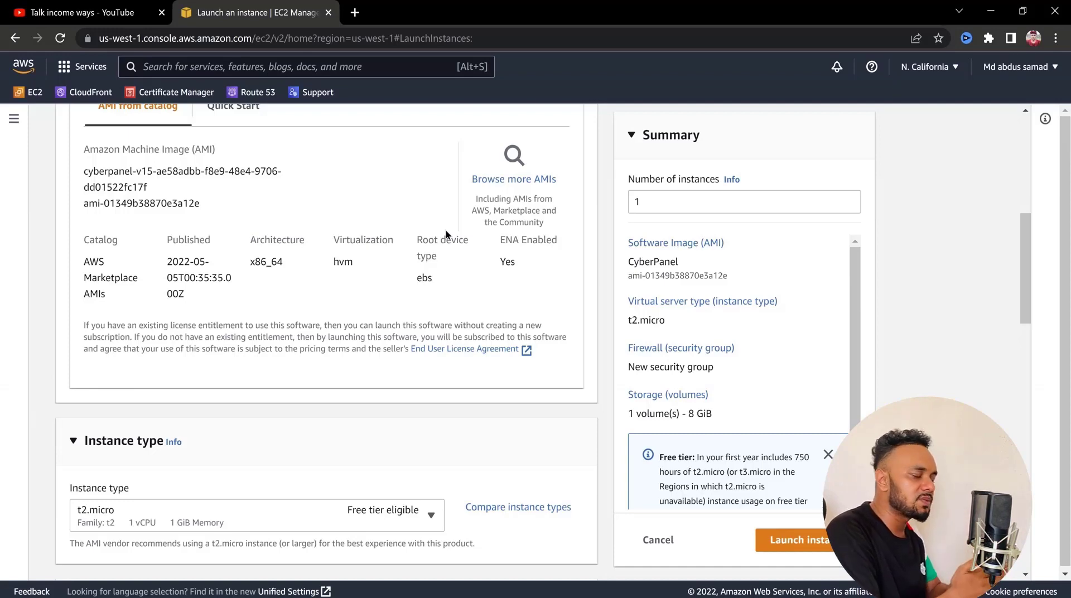
{"action": "scroll", "coordinate": [446, 230], "scroll_direction": "down", "scroll_amount": 5}
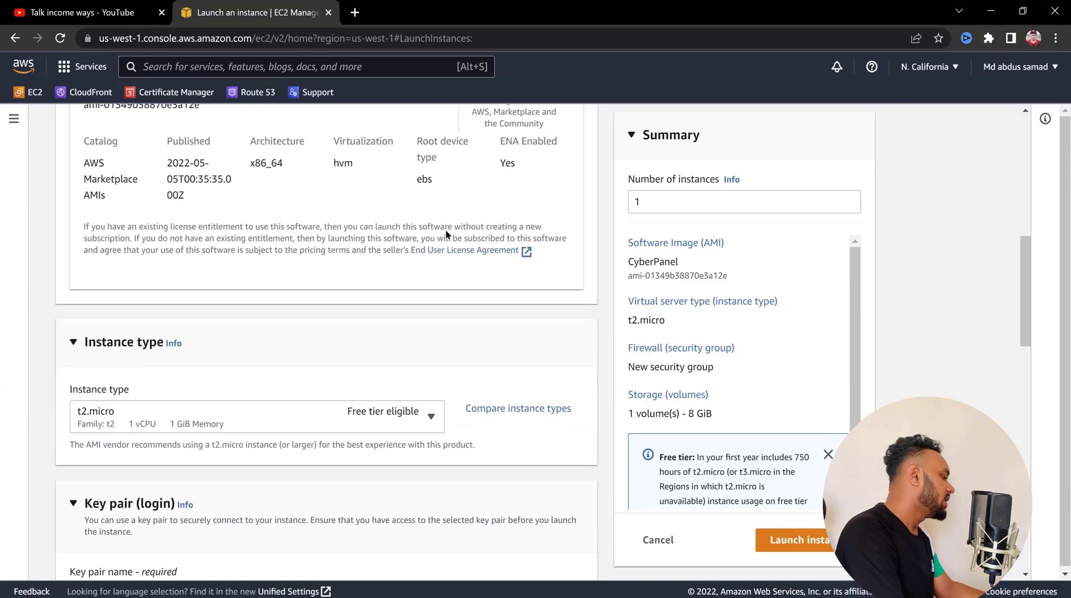
{"action": "left_click", "coordinate": [367, 235]}
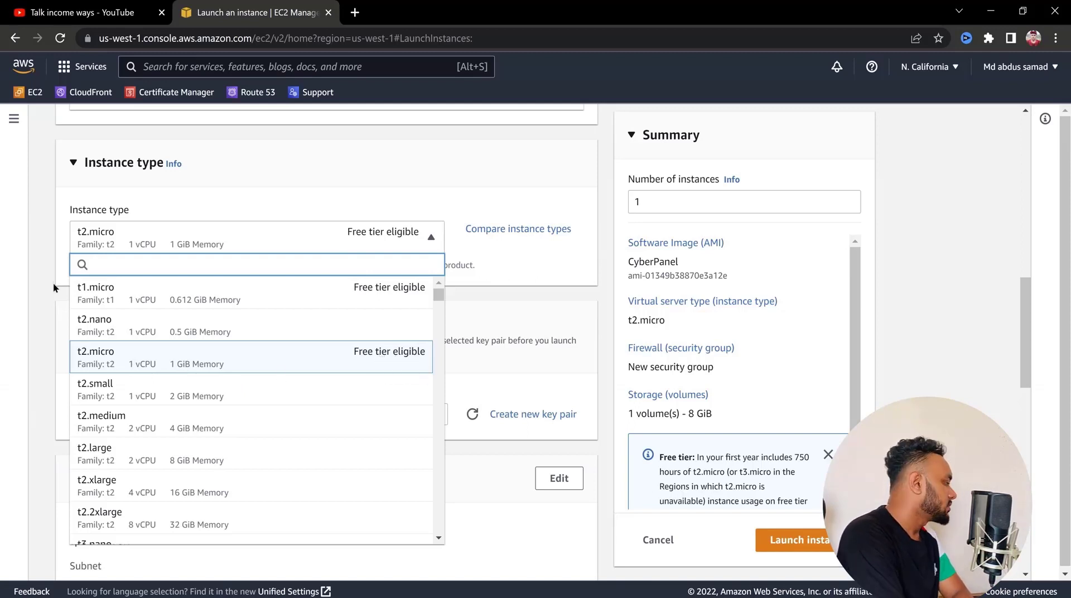
{"action": "left_click", "coordinate": [53, 300]}
{"action": "left_click", "coordinate": [349, 237]}
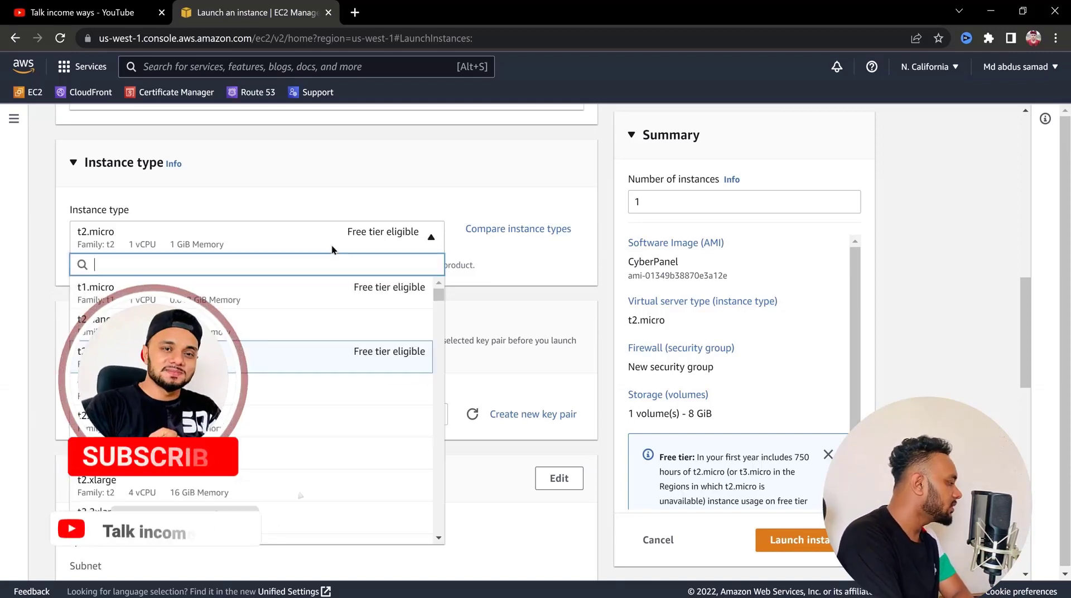
{"action": "left_click", "coordinate": [256, 388]}
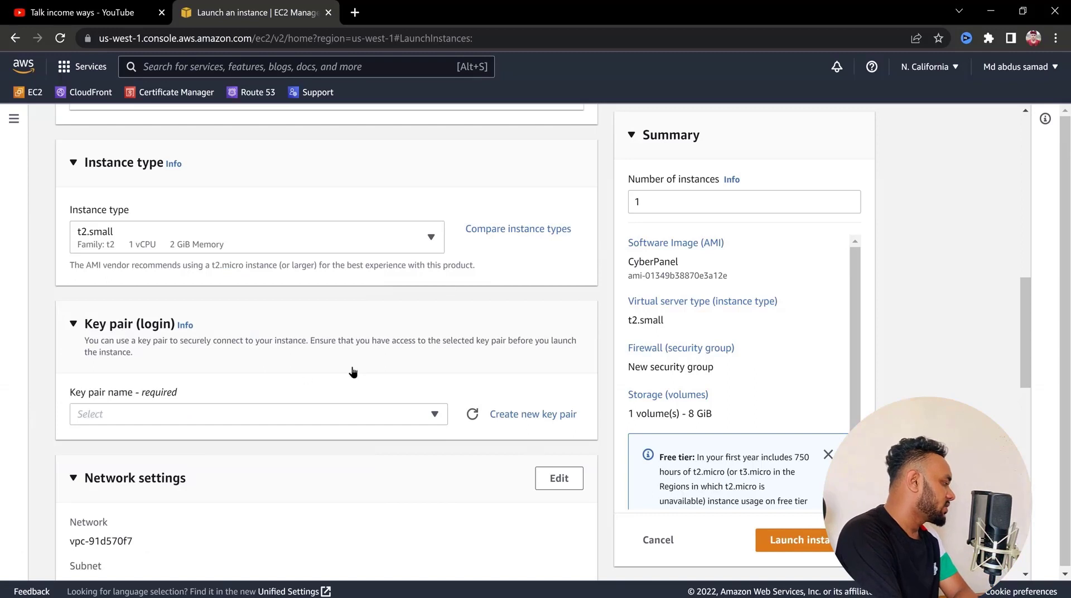
Create a new RSA key pair named "my web server" in .pem format for the instance login
{"action": "scroll", "coordinate": [357, 371], "scroll_direction": "down", "scroll_amount": 2}
{"action": "scroll", "coordinate": [357, 370], "scroll_direction": "down", "scroll_amount": 2}
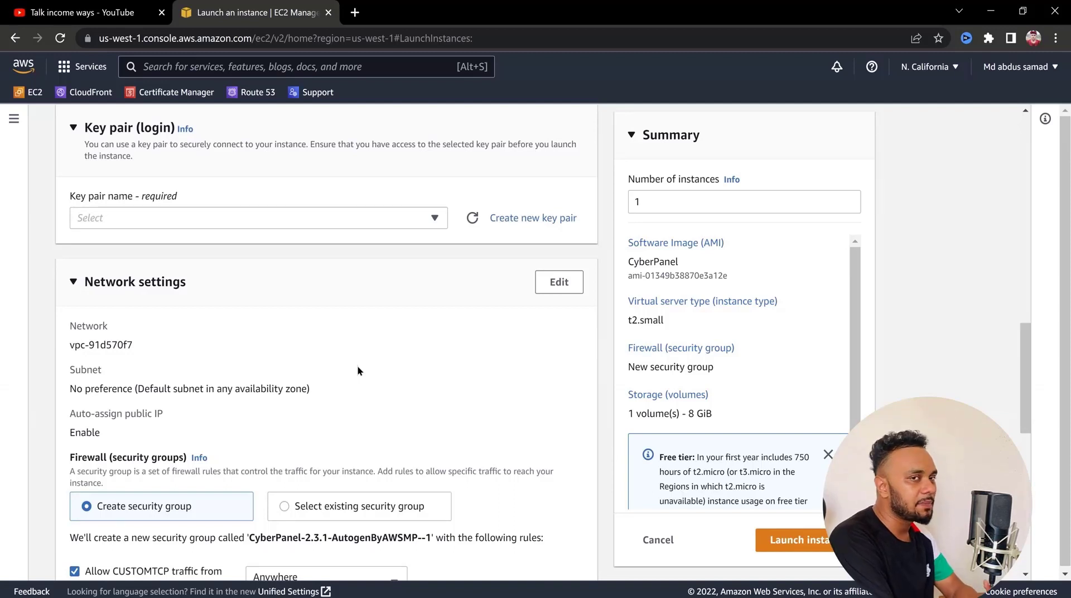
{"action": "scroll", "coordinate": [358, 370], "scroll_direction": "down", "scroll_amount": 1}
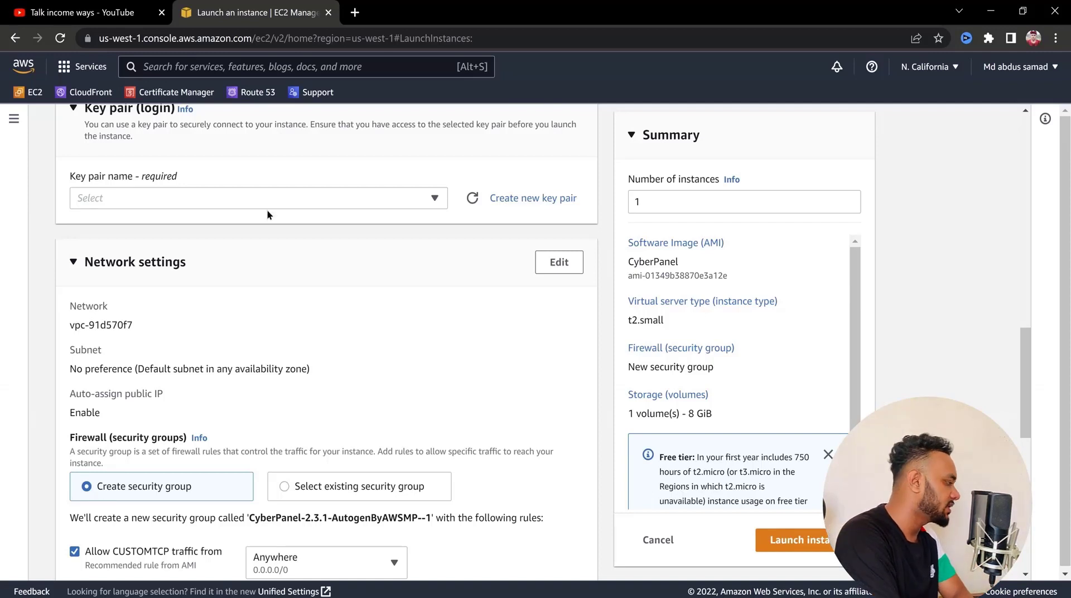
{"action": "left_click", "coordinate": [342, 202]}
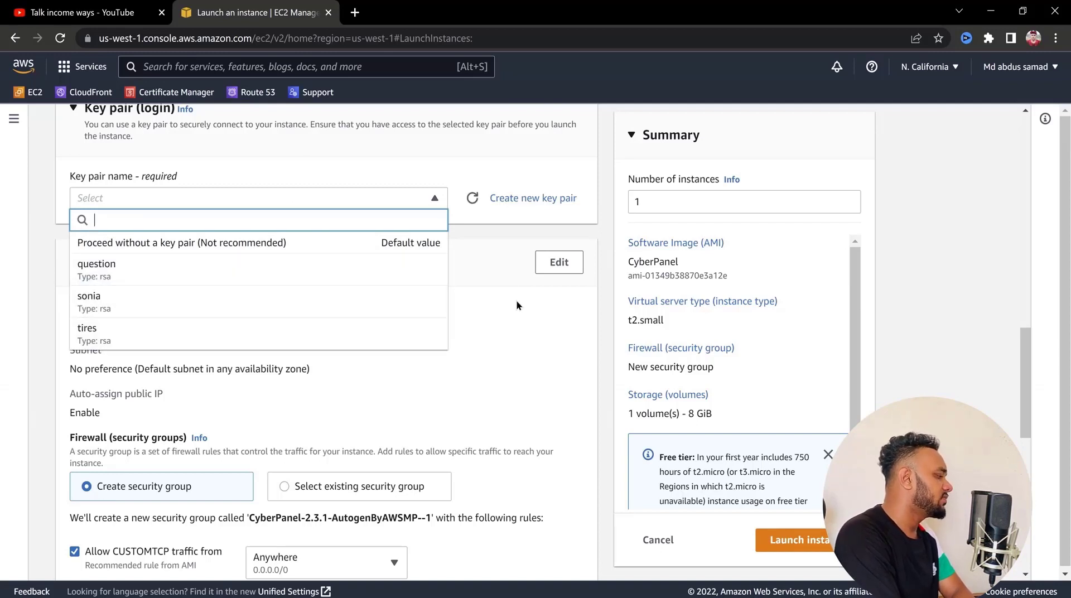
{"action": "left_click", "coordinate": [490, 235]}
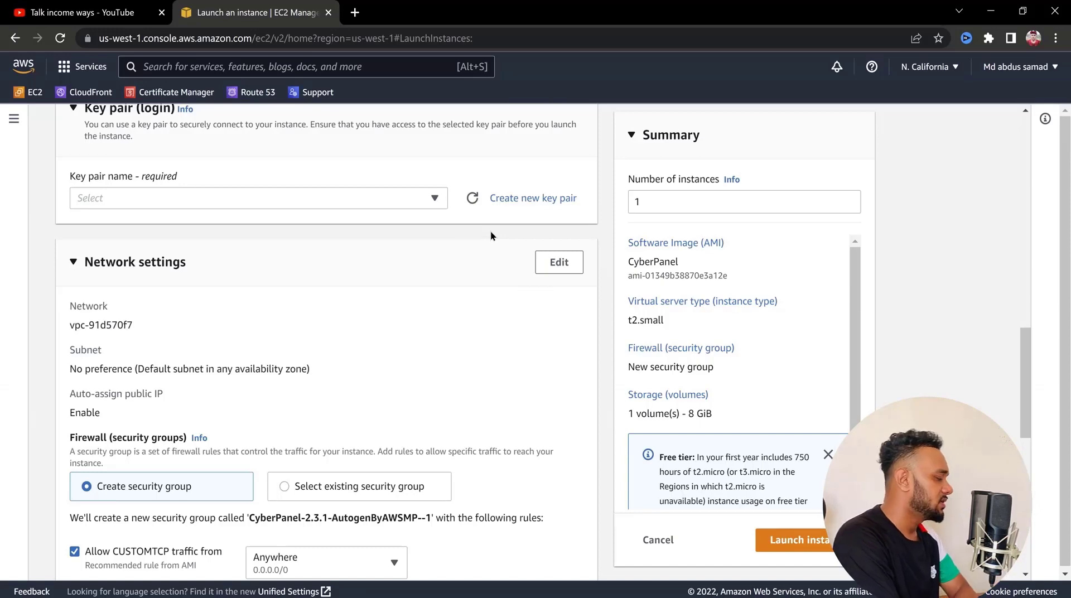
{"action": "left_click", "coordinate": [517, 200]}
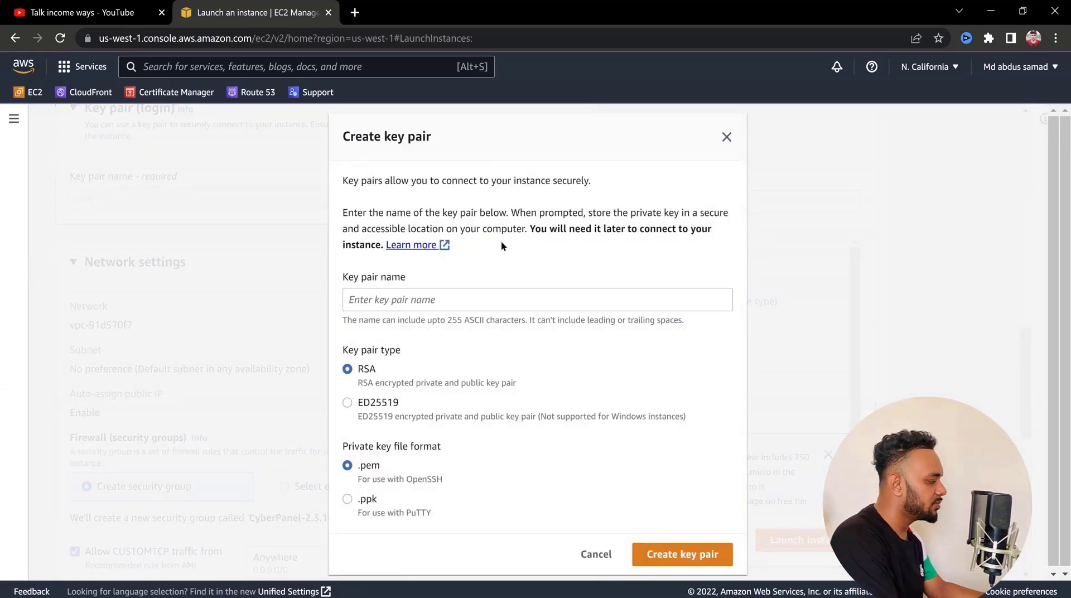
{"action": "left_click", "coordinate": [461, 299]}
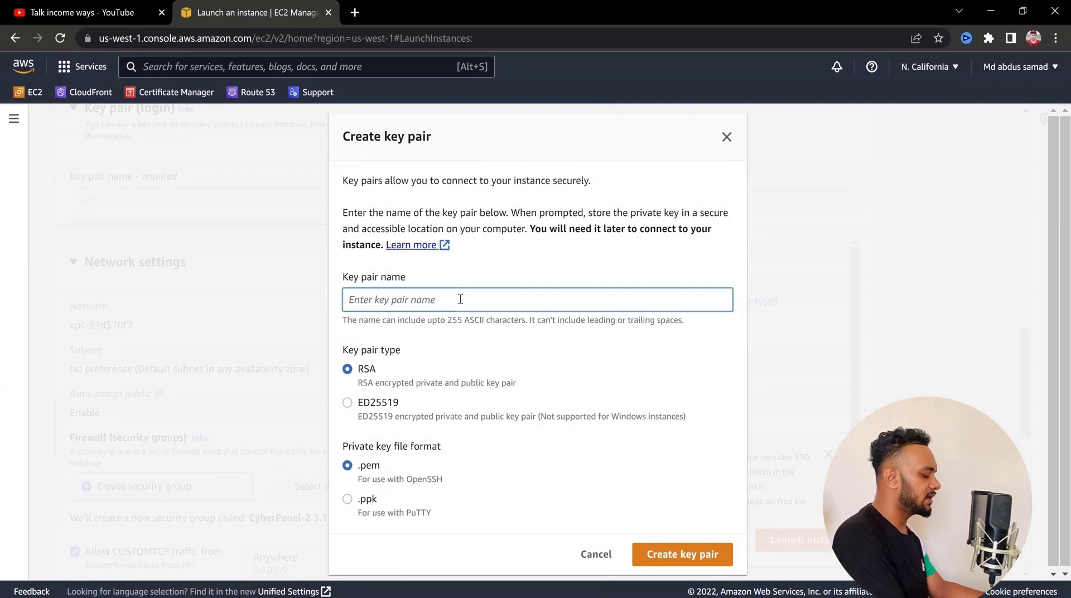
{"action": "type", "text": "my web server"}
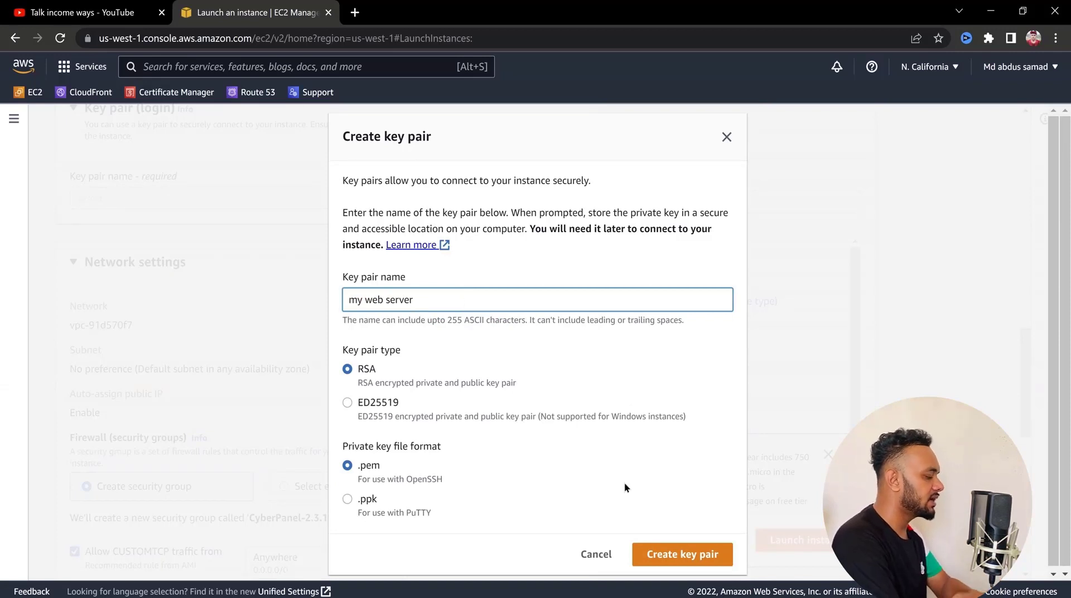
{"action": "left_click", "coordinate": [683, 551]}
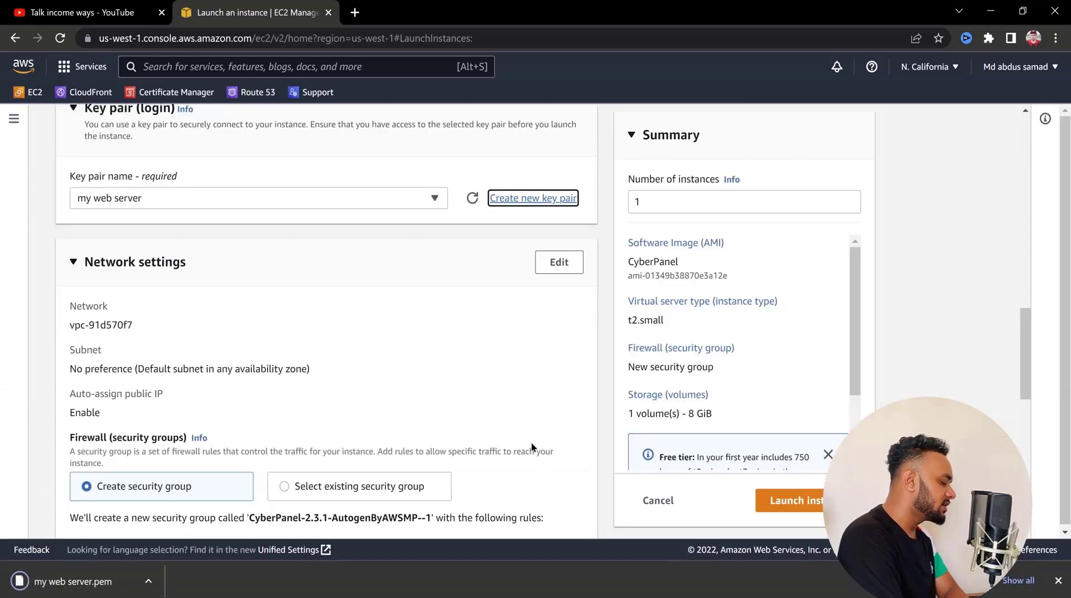
Allow both HTTPS and HTTP traffic from the internet in the new security group's firewall rules
{"action": "scroll", "coordinate": [533, 446], "scroll_direction": "down", "scroll_amount": 1}
{"action": "scroll", "coordinate": [533, 446], "scroll_direction": "down", "scroll_amount": 1}
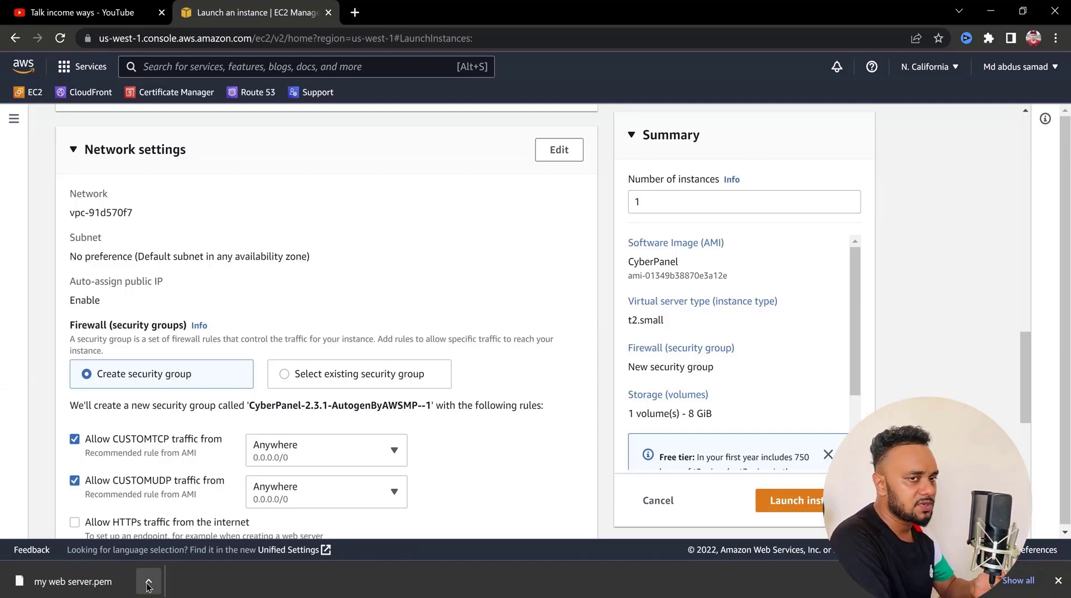
{"action": "scroll", "coordinate": [136, 339], "scroll_direction": "down", "scroll_amount": 3}
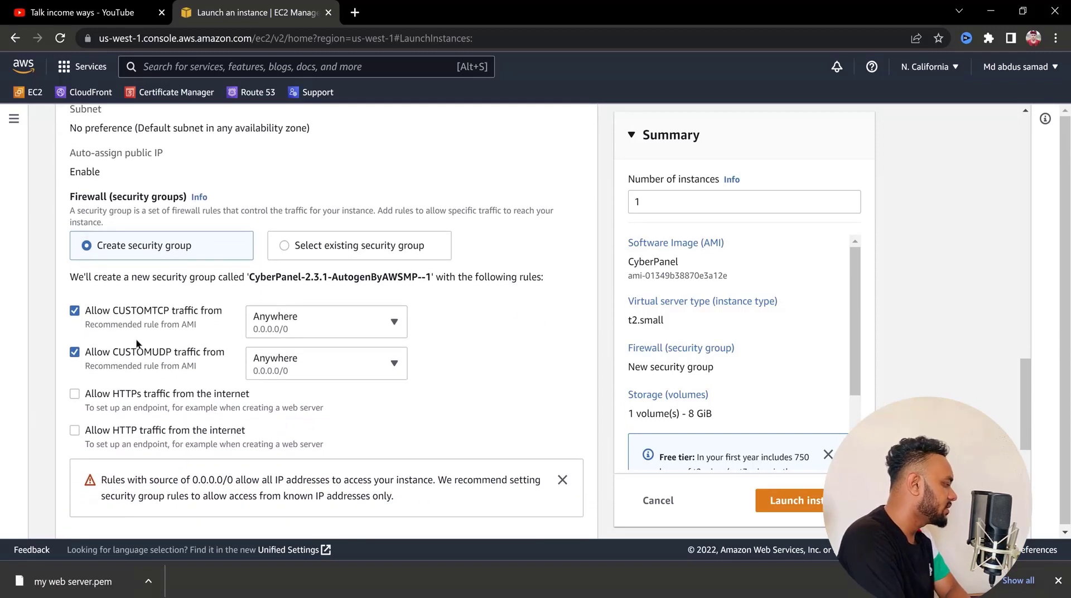
{"action": "scroll", "coordinate": [135, 339], "scroll_direction": "down", "scroll_amount": 1}
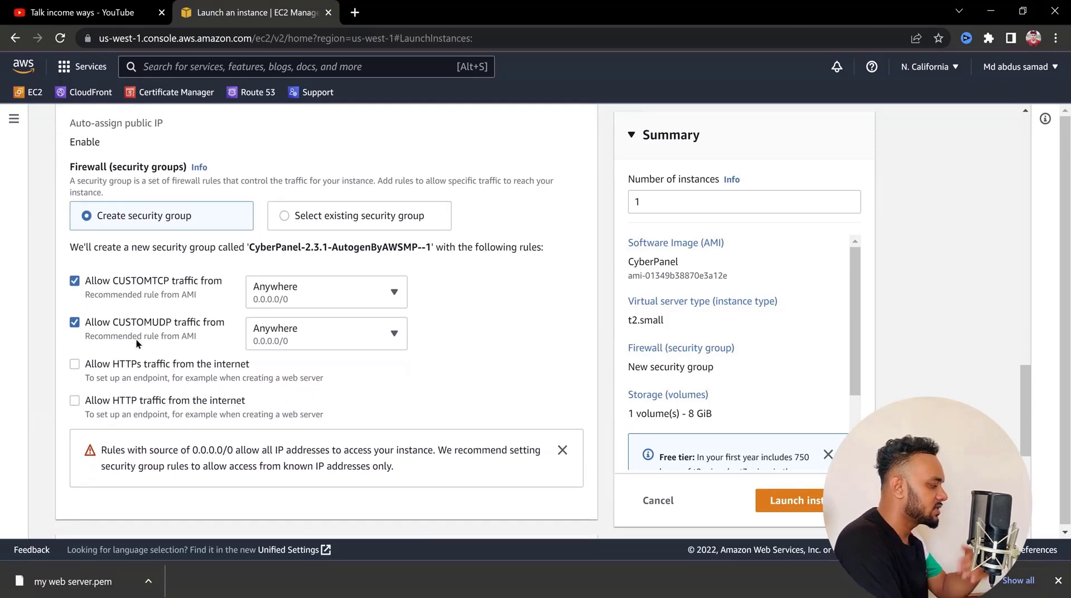
{"action": "left_click", "coordinate": [119, 364]}
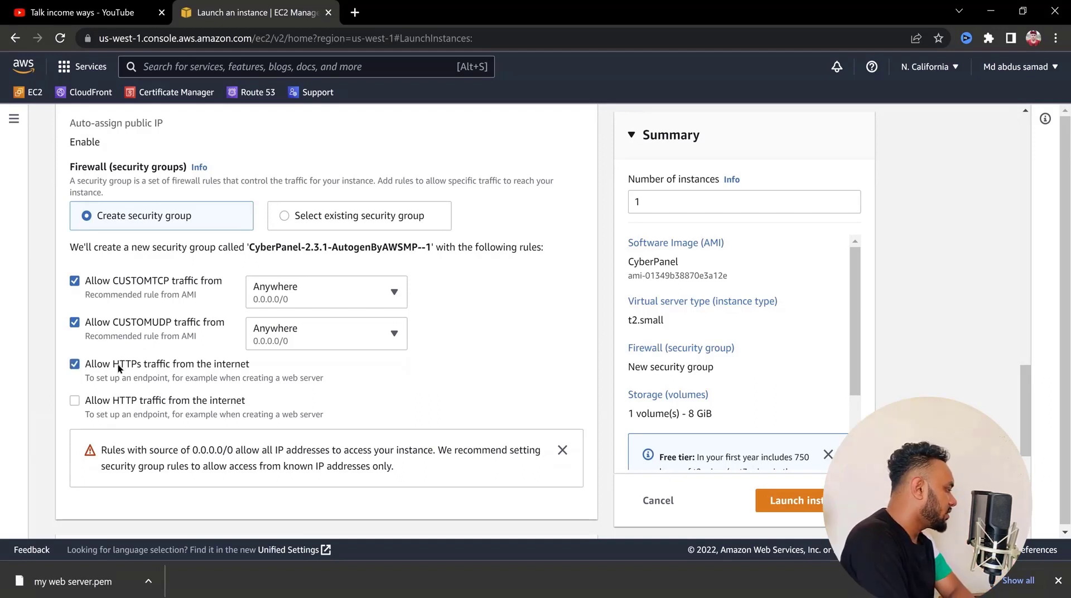
{"action": "left_click", "coordinate": [121, 410]}
{"action": "scroll", "coordinate": [214, 409], "scroll_direction": "down", "scroll_amount": 3}
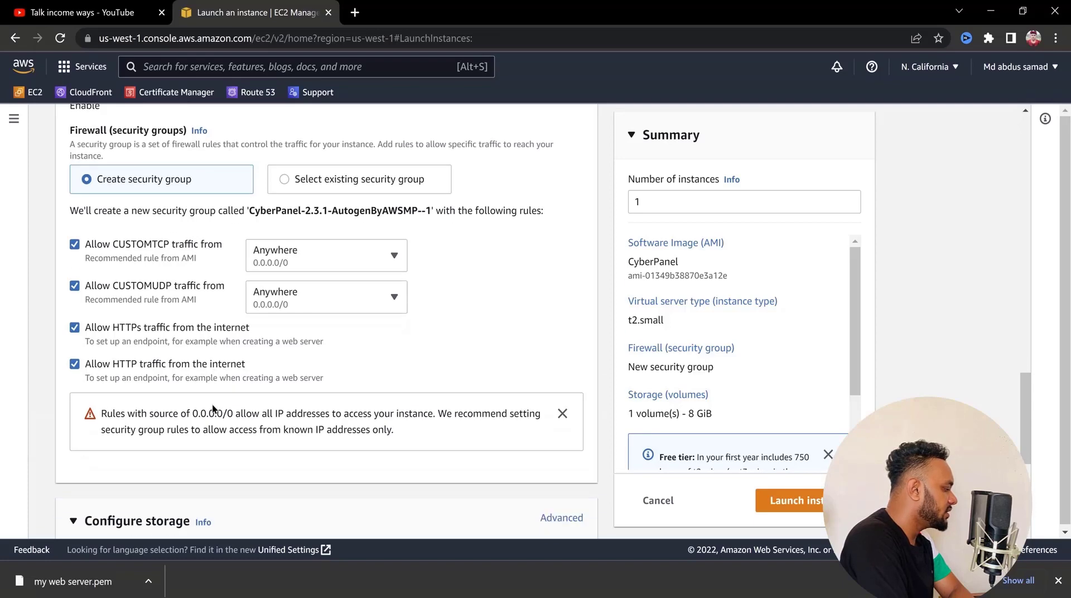
Edit the network settings, changing inbound security group rule 1 to All TCP and rule 2 to All UDP
{"action": "scroll", "coordinate": [385, 233], "scroll_direction": "up", "scroll_amount": 4}
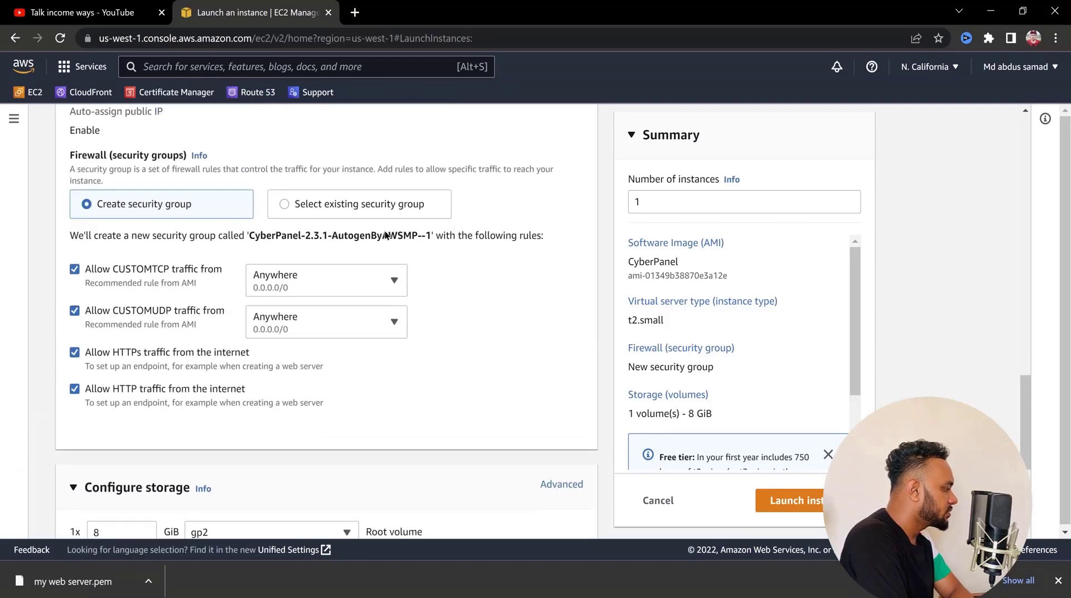
{"action": "scroll", "coordinate": [385, 234], "scroll_direction": "up", "scroll_amount": 2}
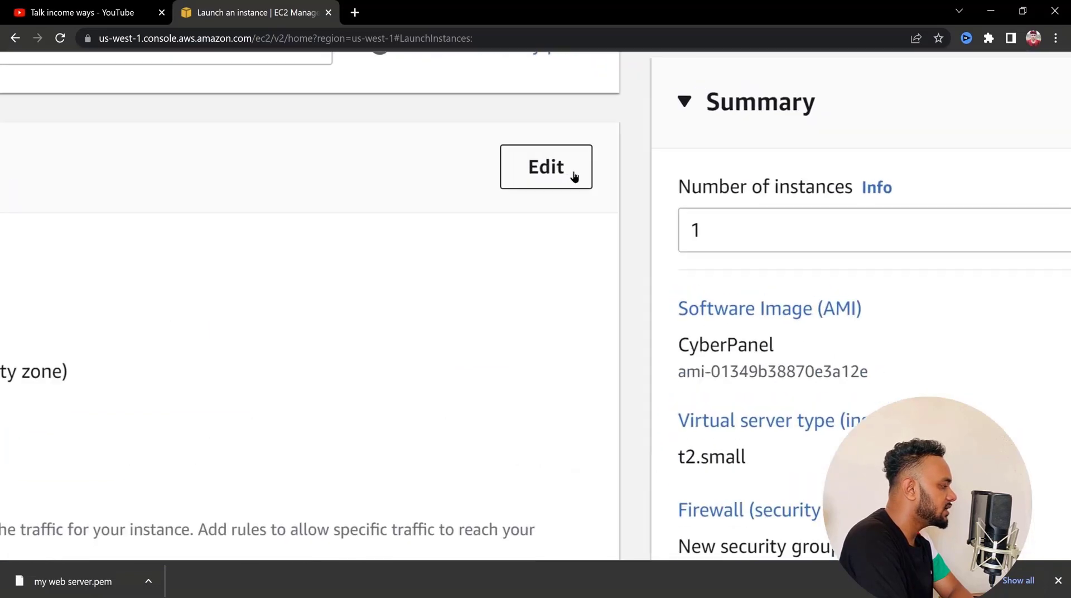
{"action": "left_click", "coordinate": [573, 176]}
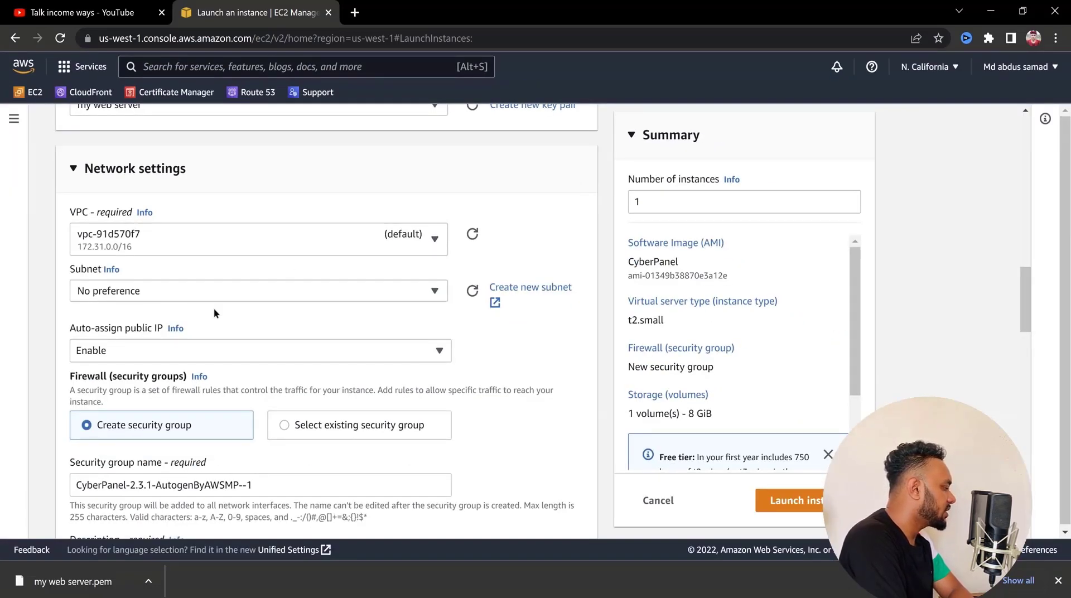
{"action": "scroll", "coordinate": [213, 308], "scroll_direction": "down", "scroll_amount": 5}
{"action": "scroll", "coordinate": [213, 308], "scroll_direction": "down", "scroll_amount": 3}
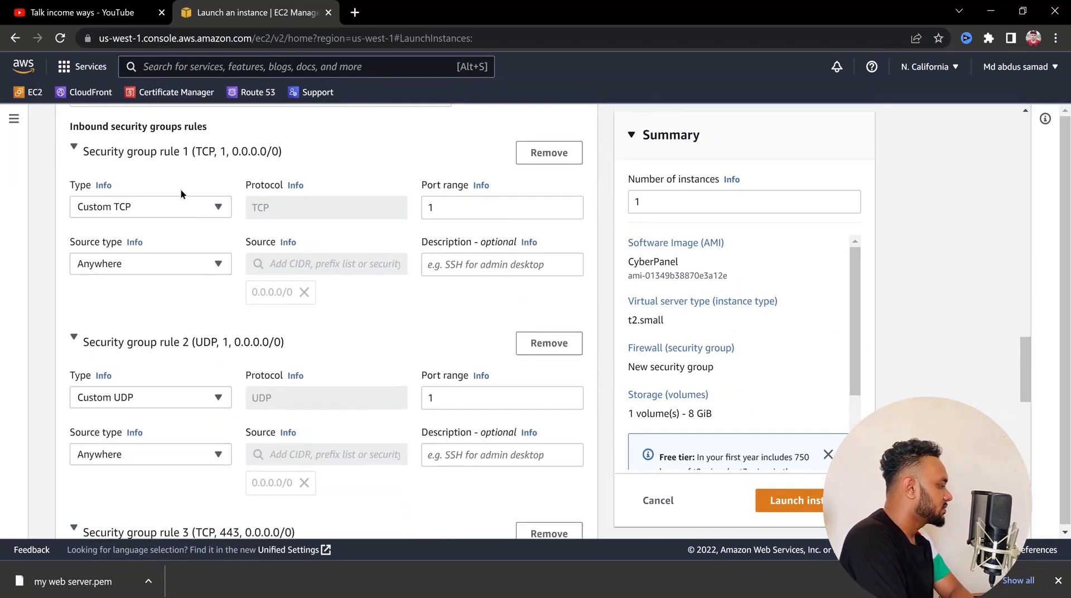
{"action": "left_click", "coordinate": [179, 204]}
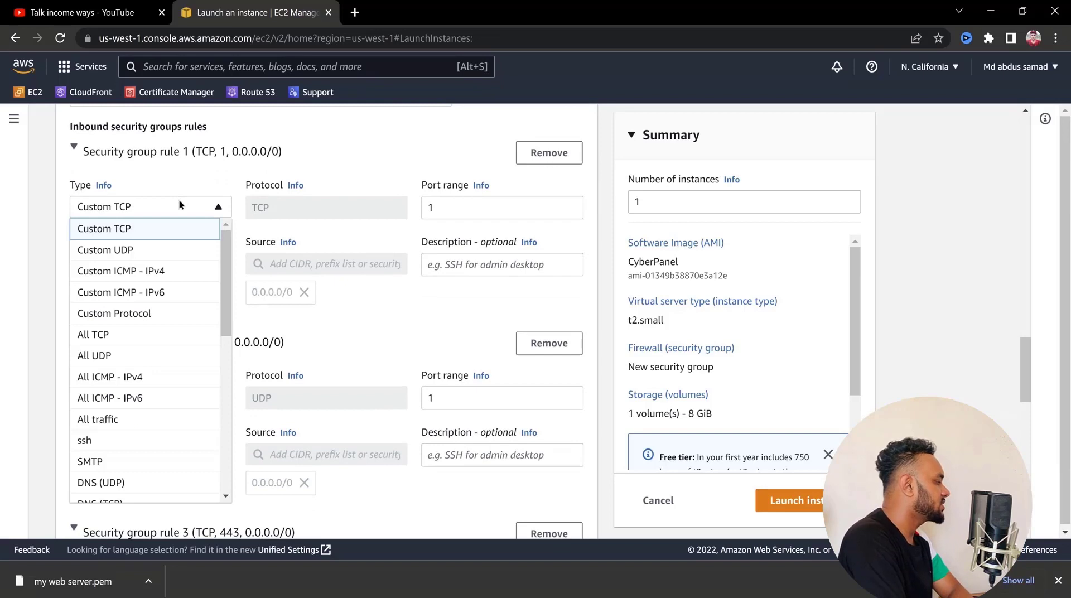
{"action": "left_click", "coordinate": [125, 333]}
{"action": "scroll", "coordinate": [145, 265], "scroll_direction": "down", "scroll_amount": 3}
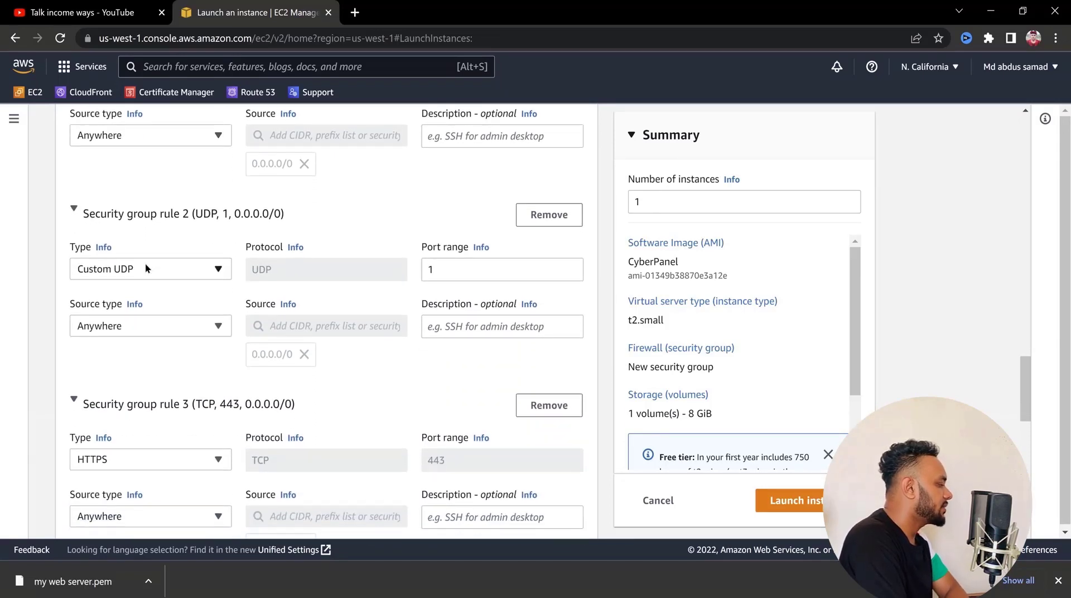
{"action": "left_click", "coordinate": [145, 269]}
{"action": "left_click", "coordinate": [115, 400]}
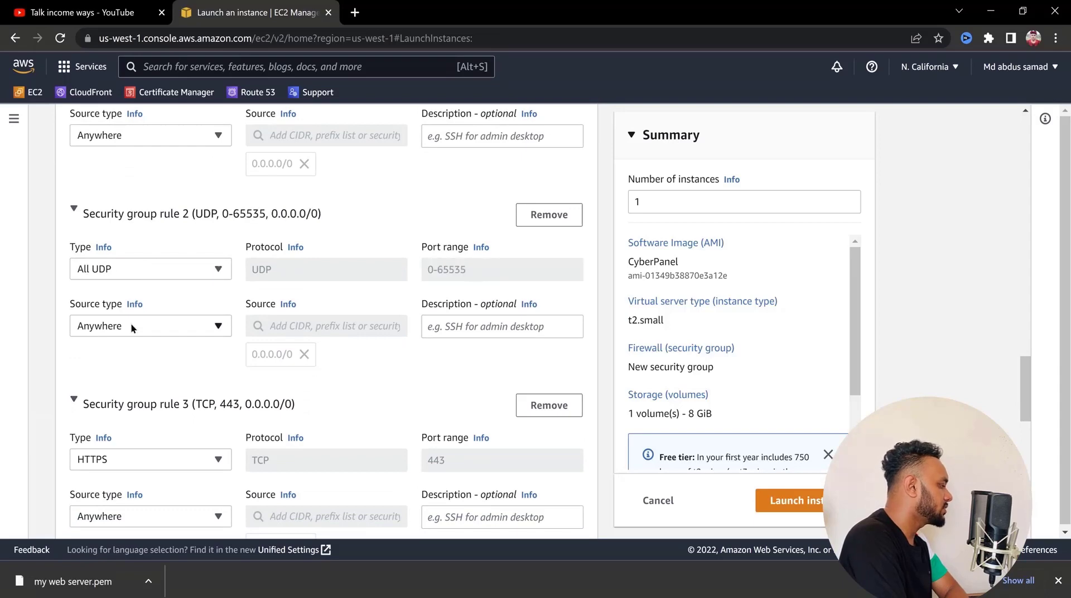
Add a fifth inbound security group rule and set its type to ssh
{"action": "scroll", "coordinate": [132, 324], "scroll_direction": "down", "scroll_amount": 5}
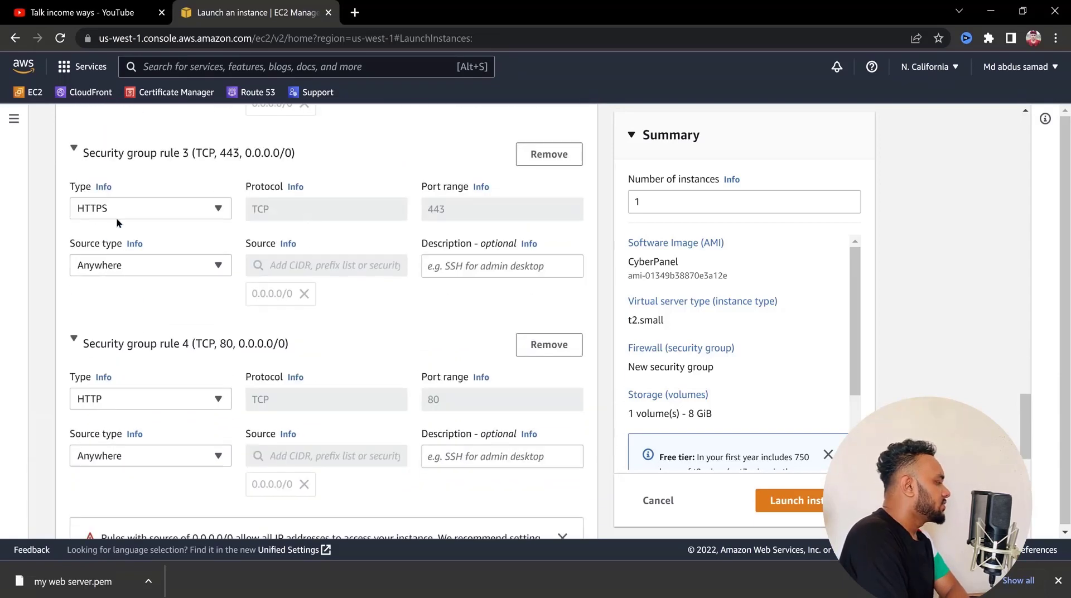
{"action": "scroll", "coordinate": [114, 214], "scroll_direction": "down", "scroll_amount": 3}
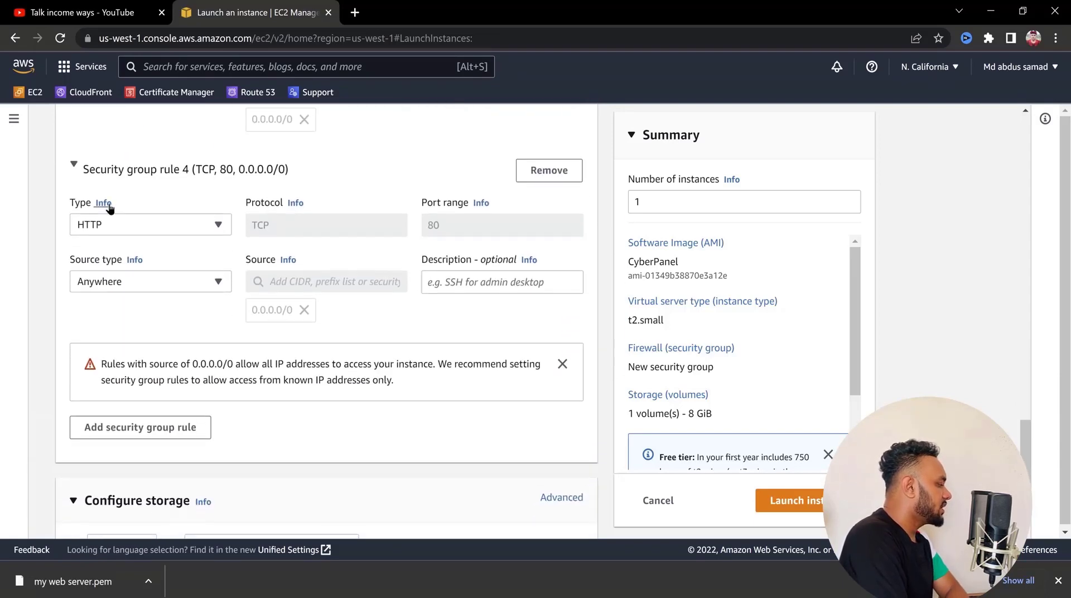
{"action": "left_click", "coordinate": [130, 426]}
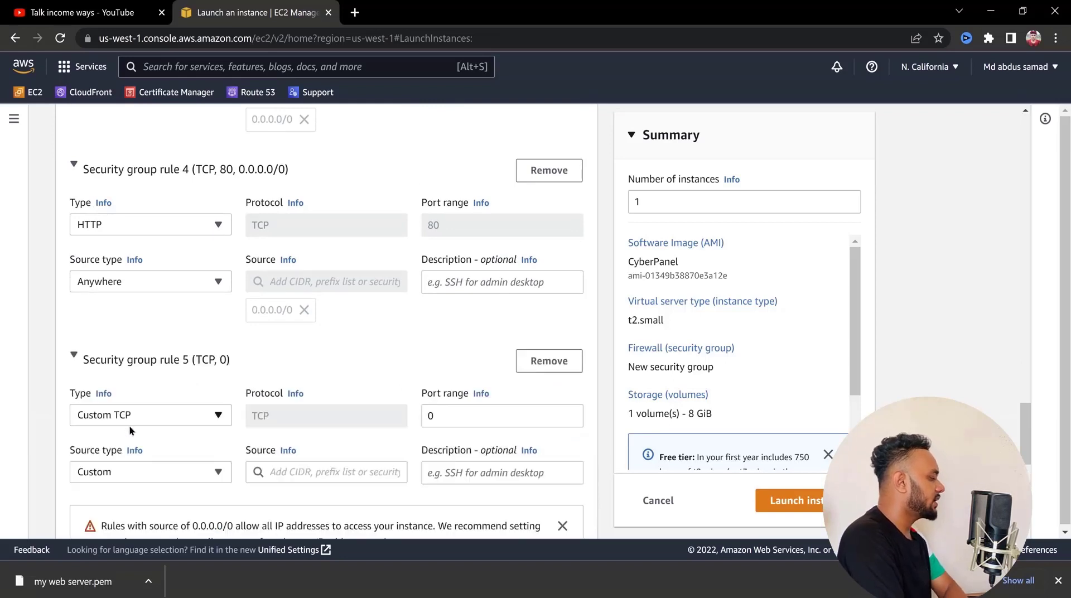
{"action": "left_click", "coordinate": [138, 418]}
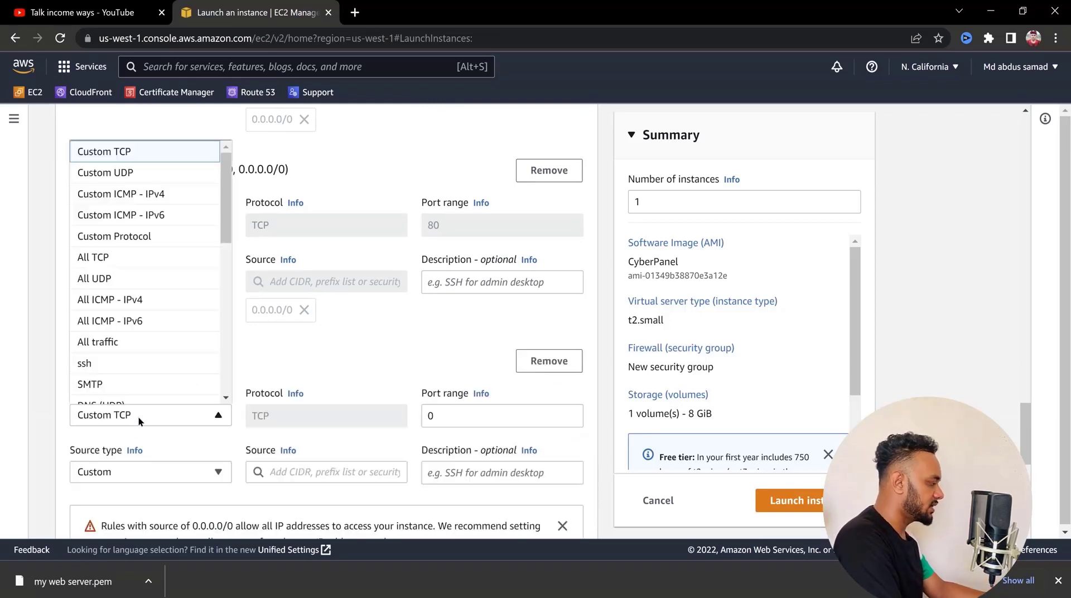
{"action": "key", "text": "s"}
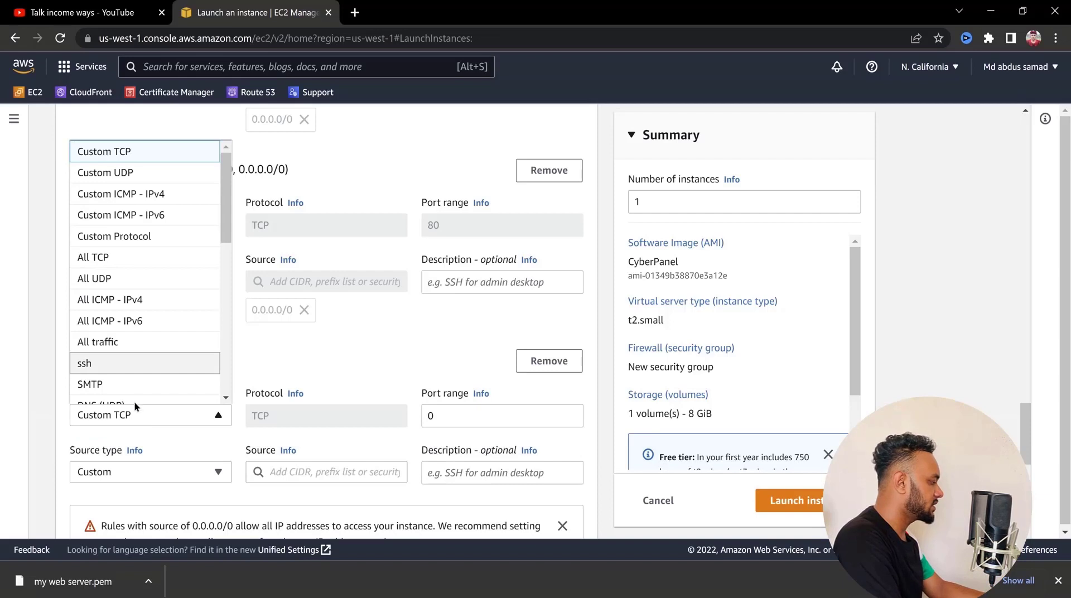
{"action": "left_click", "coordinate": [122, 374]}
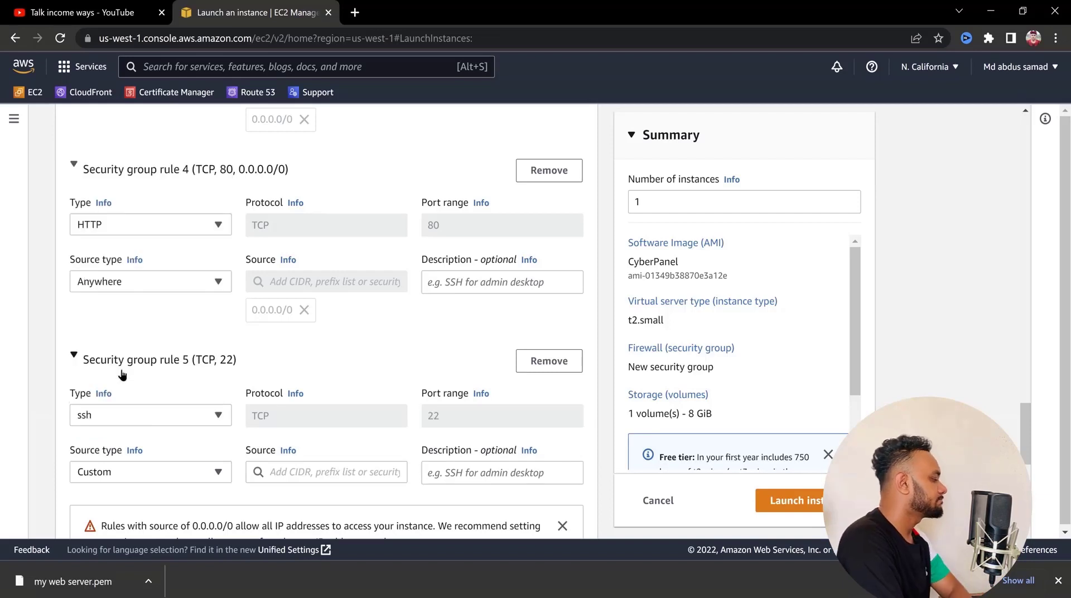
{"action": "scroll", "coordinate": [39, 383], "scroll_direction": "down", "scroll_amount": 2}
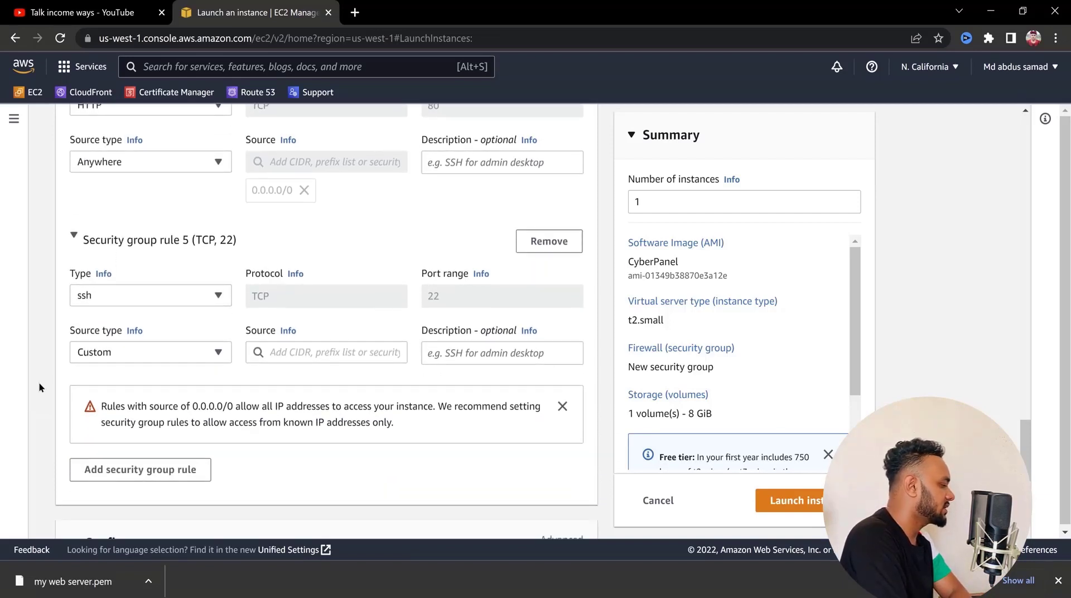
Set the source type of inbound security group rule 5 to Anywhere
{"action": "left_click", "coordinate": [217, 352]}
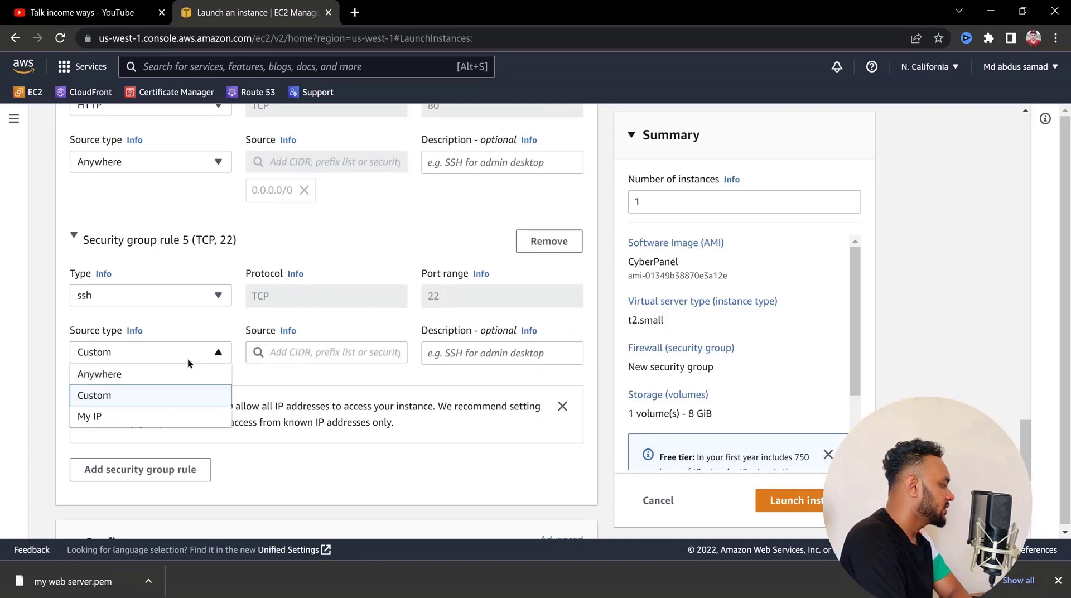
{"action": "left_click", "coordinate": [128, 382]}
Set the size of the instance's gp2 root volume to 30 GiB
{"action": "scroll", "coordinate": [56, 384], "scroll_direction": "down", "scroll_amount": 4}
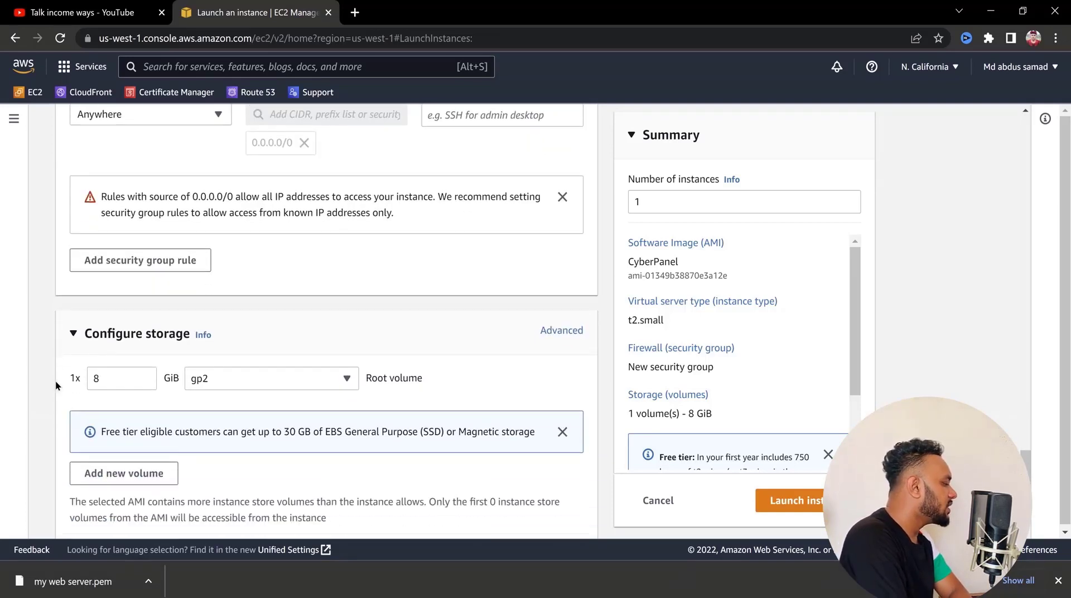
{"action": "scroll", "coordinate": [56, 384], "scroll_direction": "down", "scroll_amount": 1}
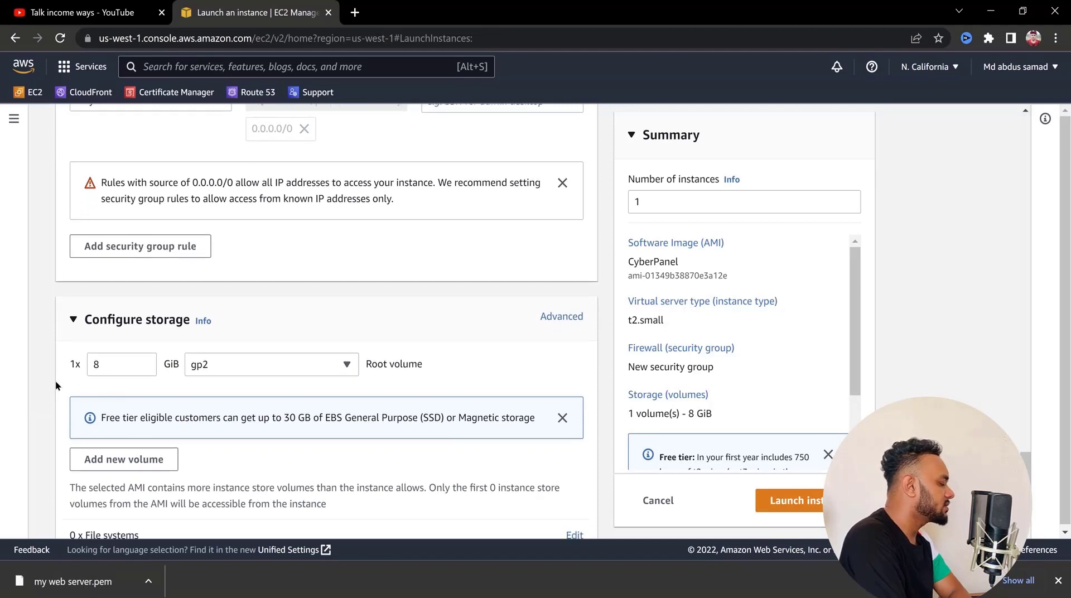
{"action": "scroll", "coordinate": [55, 385], "scroll_direction": "down", "scroll_amount": 3}
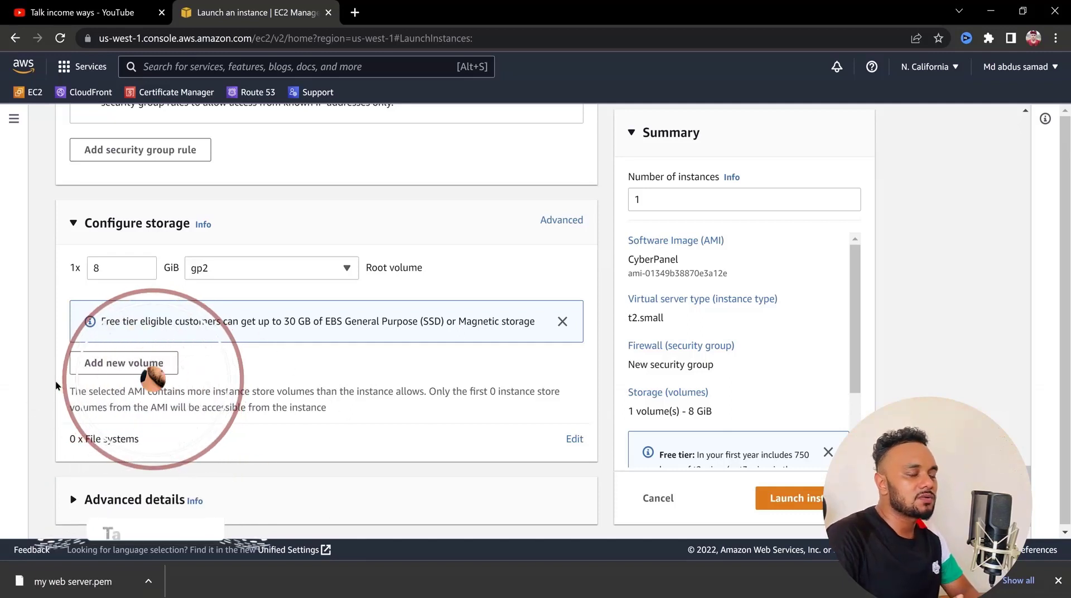
{"action": "left_click", "coordinate": [113, 262]}
{"action": "key", "text": "BackSpace"}
{"action": "type", "text": "30"}
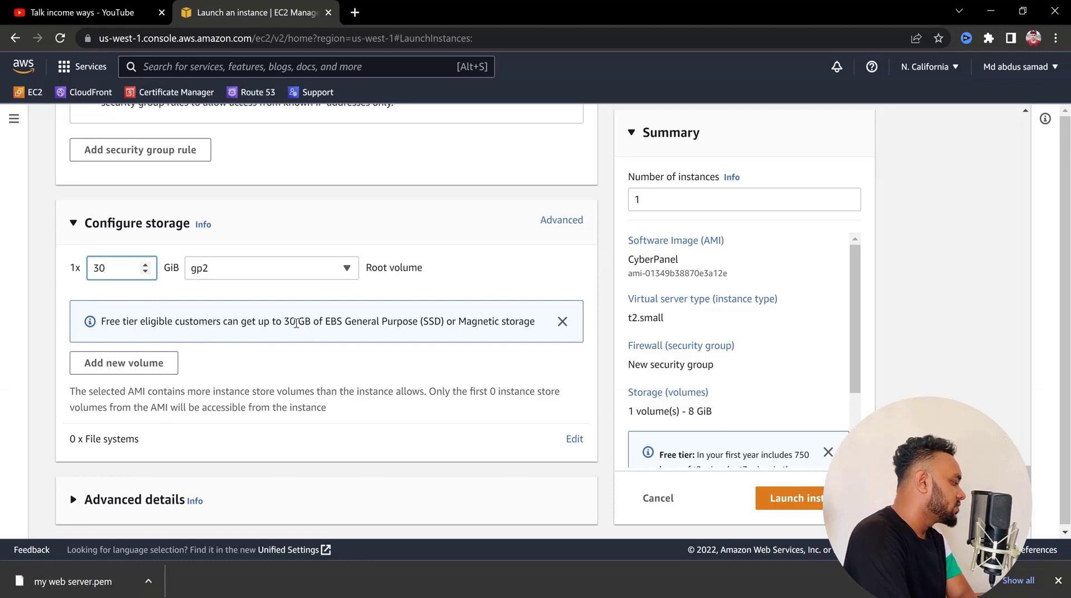
Review the instance type, network settings and security group rules, and launch the instance
{"action": "scroll", "coordinate": [338, 318], "scroll_direction": "down", "scroll_amount": 1}
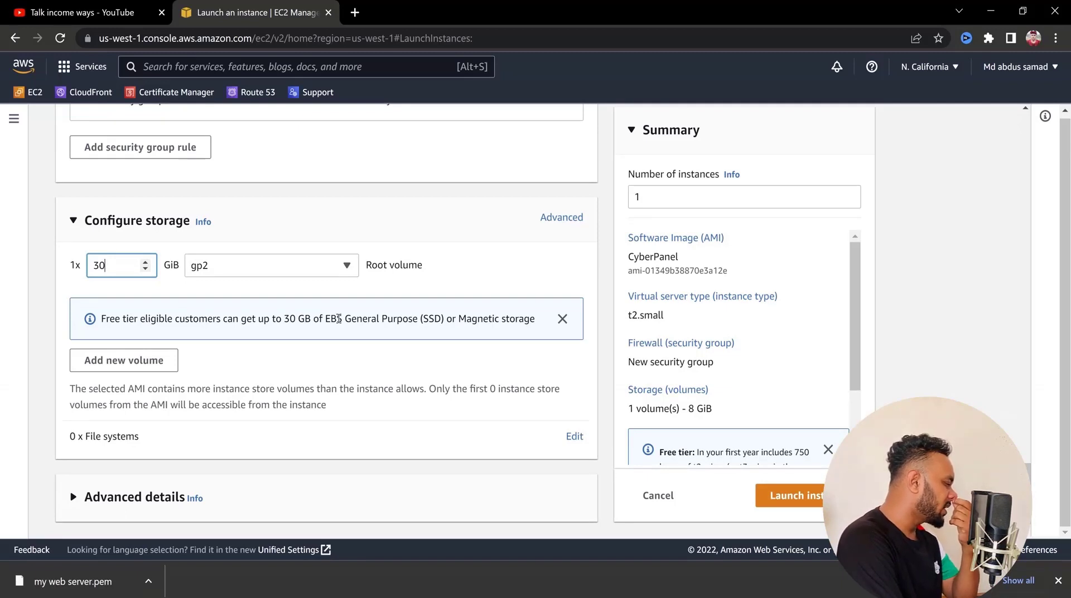
{"action": "scroll", "coordinate": [339, 319], "scroll_direction": "up", "scroll_amount": 10}
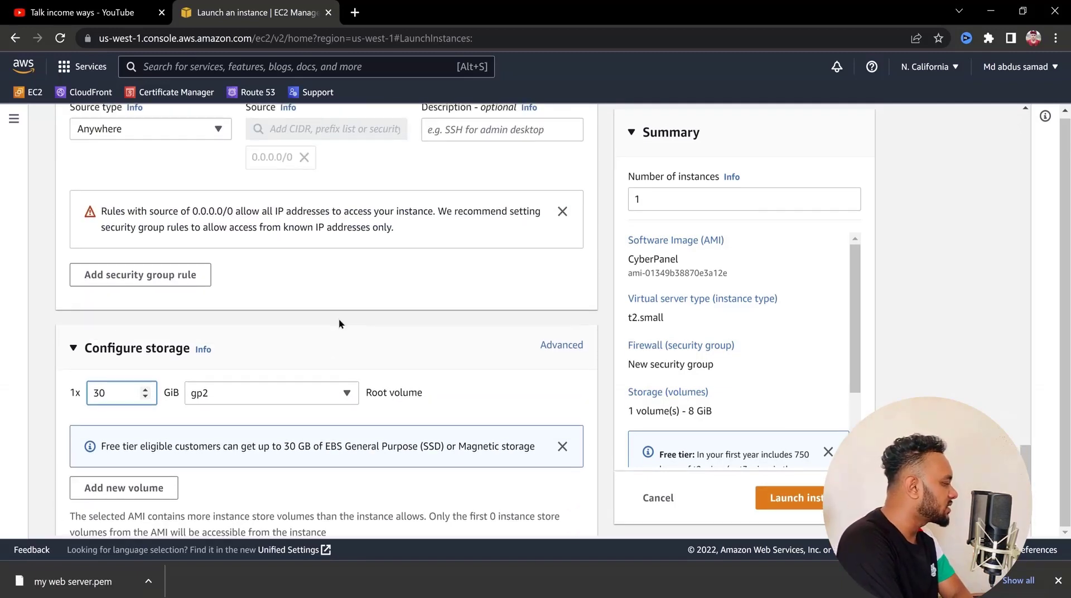
{"action": "scroll", "coordinate": [338, 324], "scroll_direction": "up", "scroll_amount": 15}
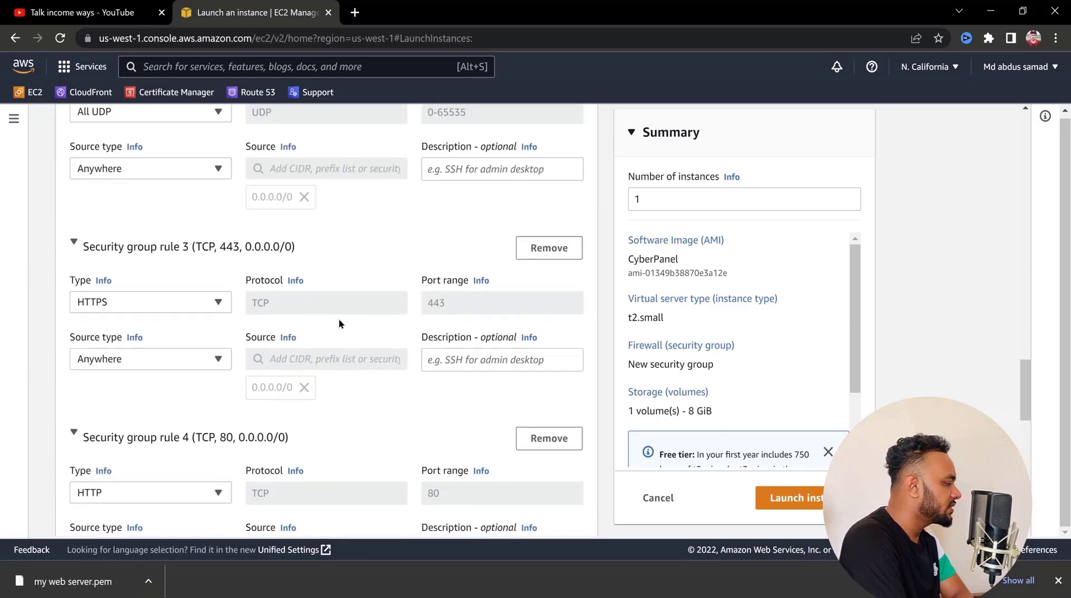
{"action": "scroll", "coordinate": [338, 323], "scroll_direction": "down", "scroll_amount": 8}
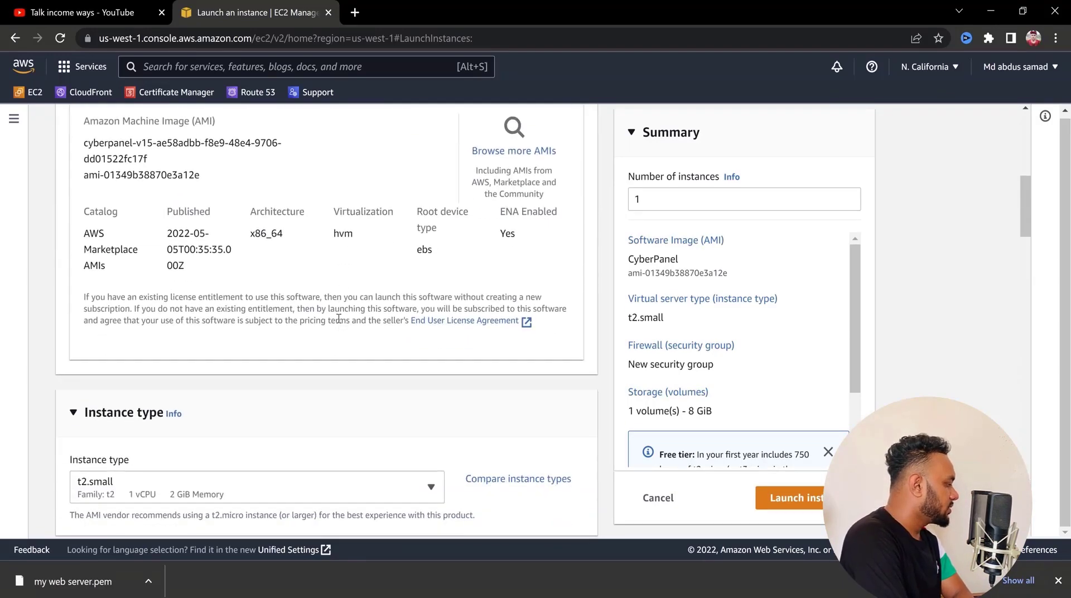
{"action": "scroll", "coordinate": [339, 324], "scroll_direction": "down", "scroll_amount": 8}
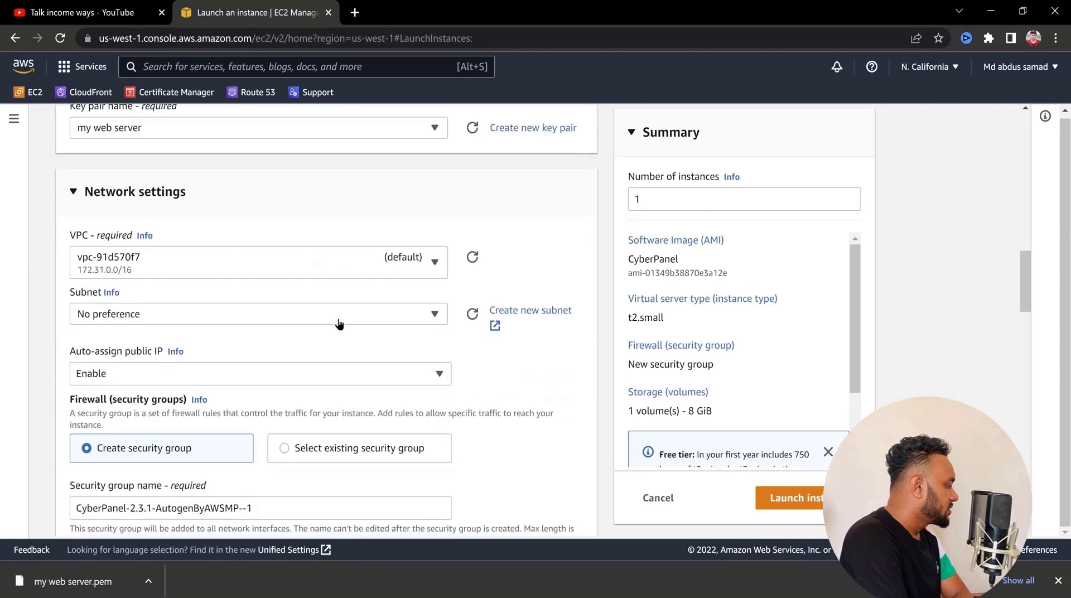
{"action": "scroll", "coordinate": [338, 321], "scroll_direction": "down", "scroll_amount": 10}
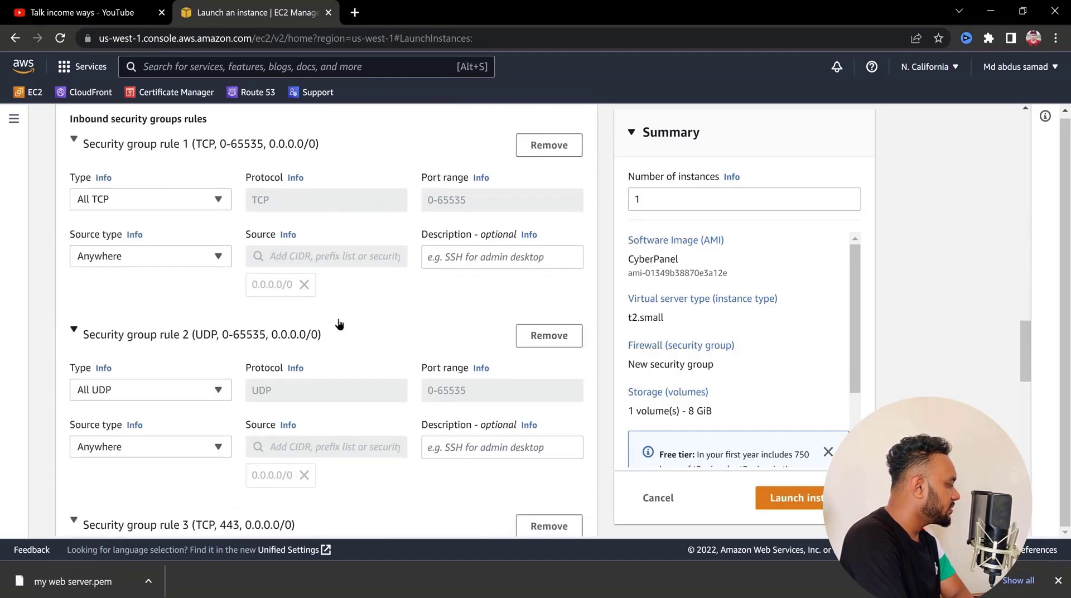
{"action": "scroll", "coordinate": [338, 323], "scroll_direction": "down", "scroll_amount": 10}
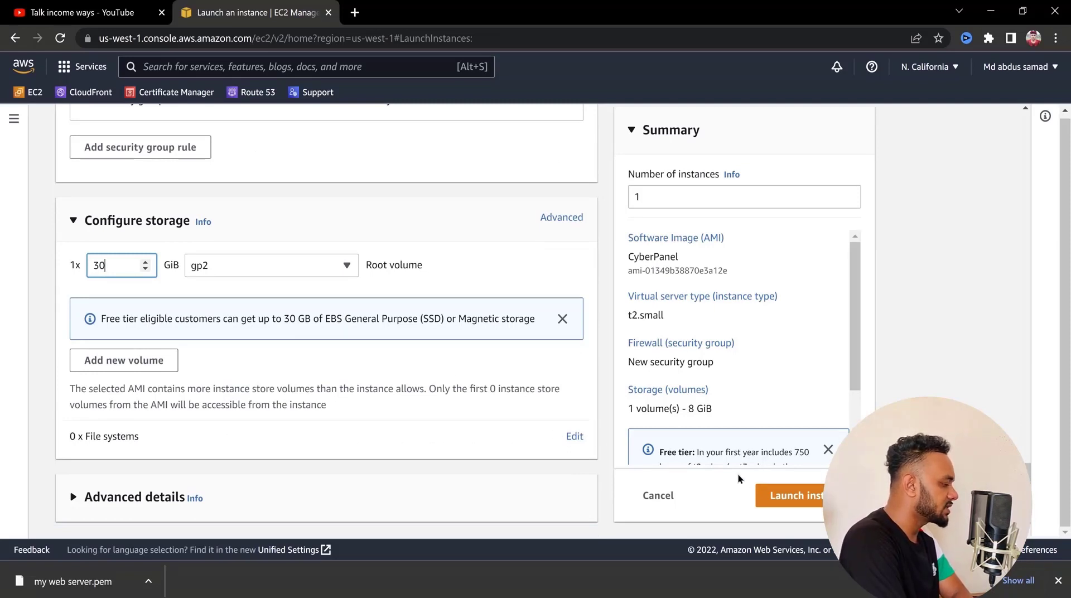
{"action": "left_click", "coordinate": [785, 494]}
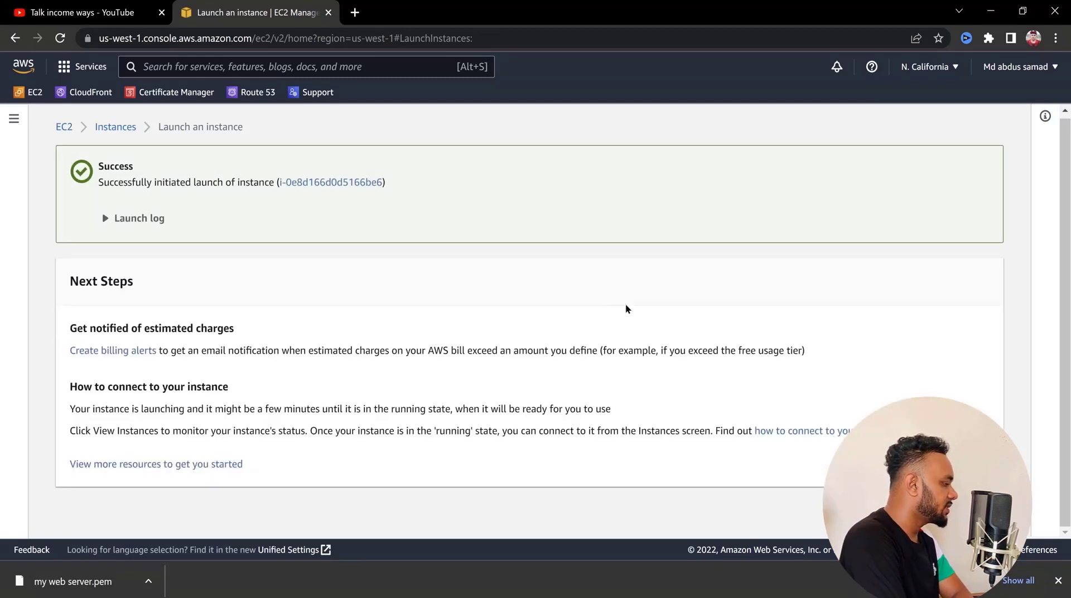
View all instances and examine the new instance's state, public IPv4 address and Elastic IP columns
{"action": "left_click", "coordinate": [950, 511]}
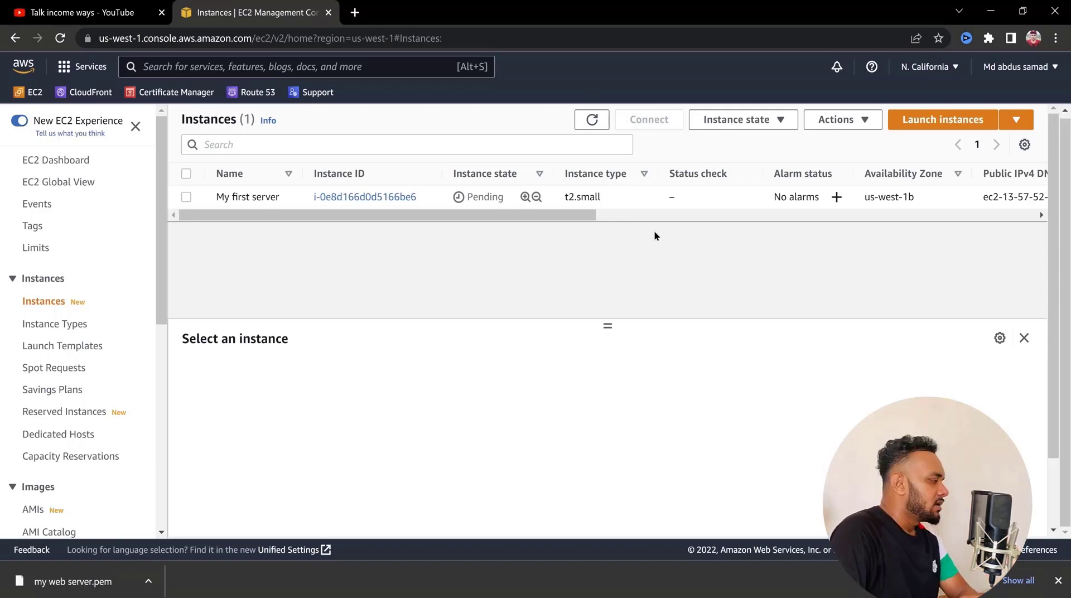
{"action": "left_click_drag", "start_coordinate": [561, 210], "coordinate": [763, 242]}
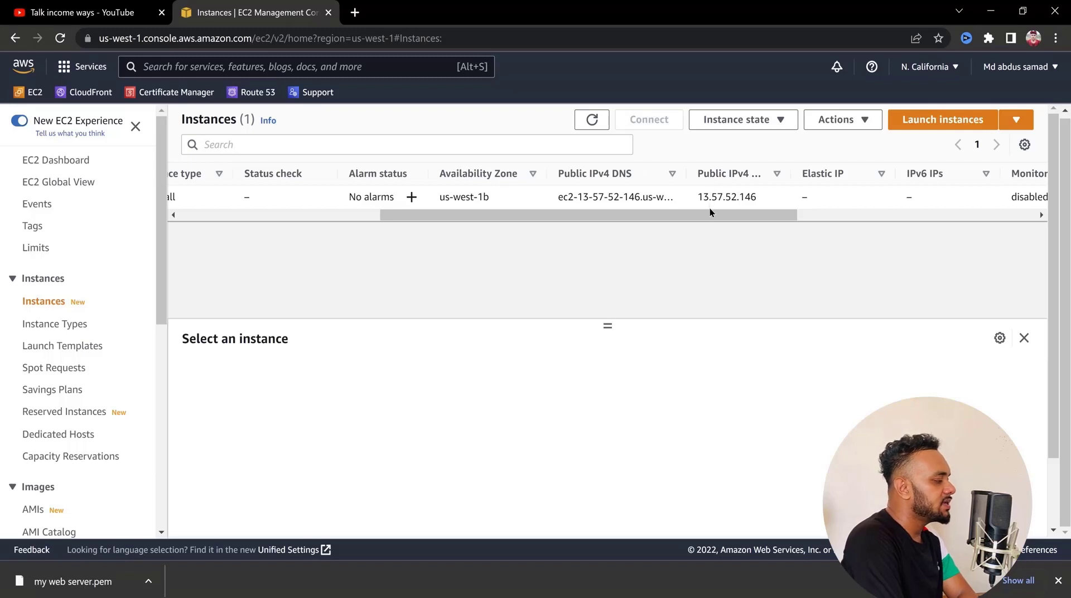
{"action": "mouse_move", "coordinate": [708, 215]}
{"action": "left_mouse_down"}
{"action": "mouse_move", "coordinate": [727, 216]}
{"action": "mouse_move", "coordinate": [711, 222]}
{"action": "left_mouse_up"}
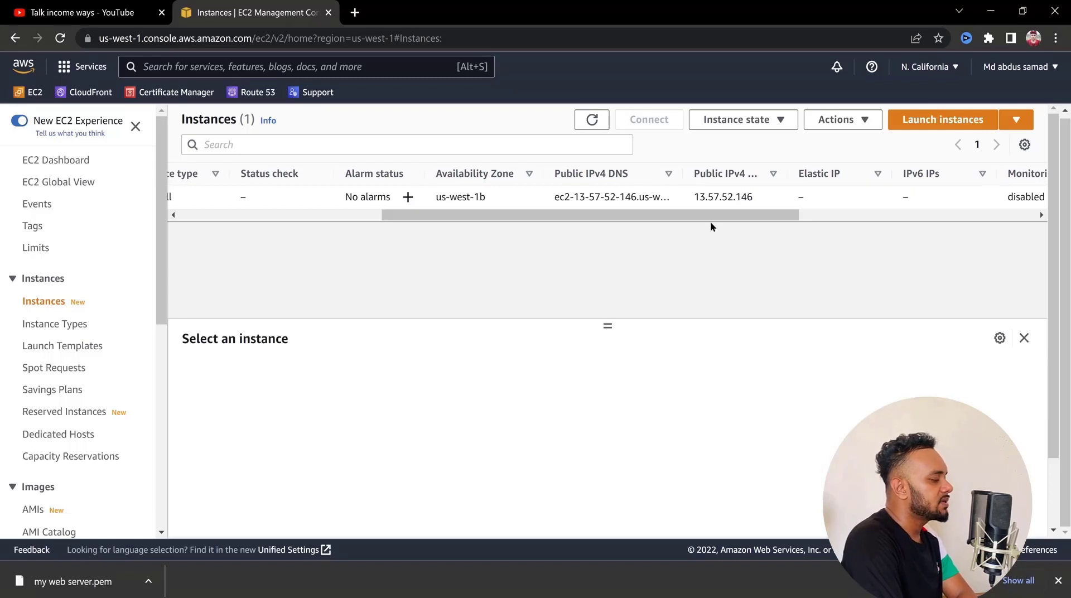
{"action": "left_click_drag", "start_coordinate": [709, 218], "coordinate": [679, 227]}
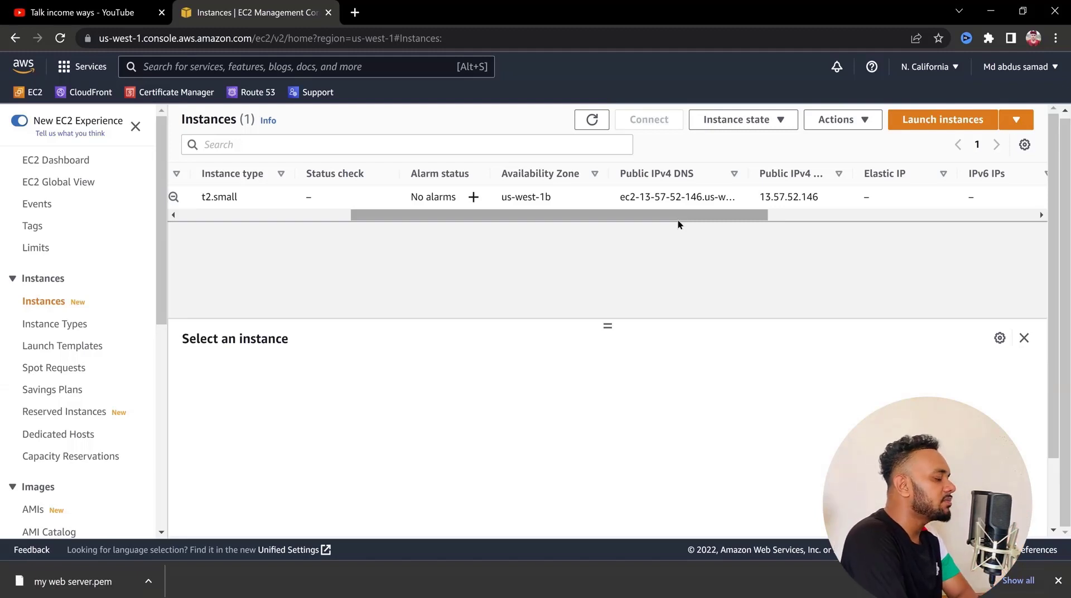
{"action": "left_click_drag", "start_coordinate": [677, 220], "coordinate": [468, 222]}
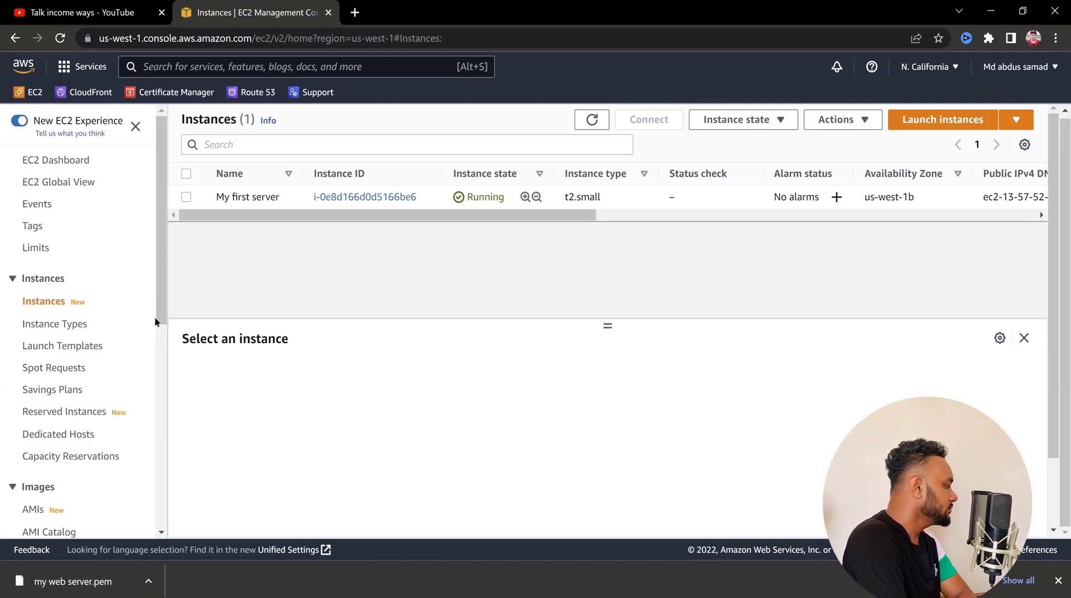
Go to the Elastic IPs under Network & Security and start allocating a new Elastic IP address
{"action": "scroll", "coordinate": [155, 322], "scroll_direction": "down", "scroll_amount": 5}
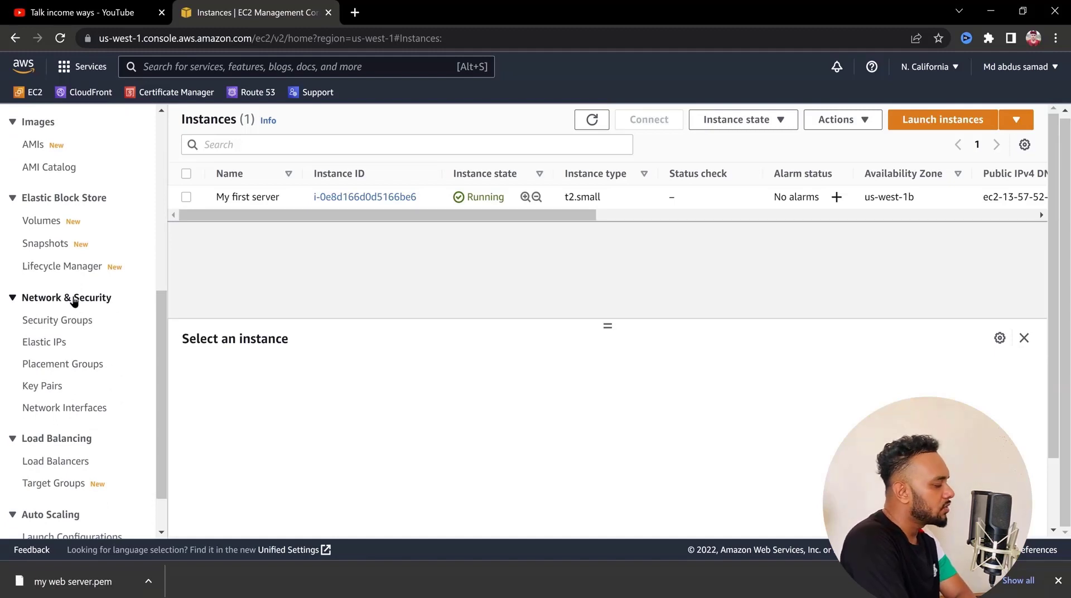
{"action": "left_click", "coordinate": [47, 350]}
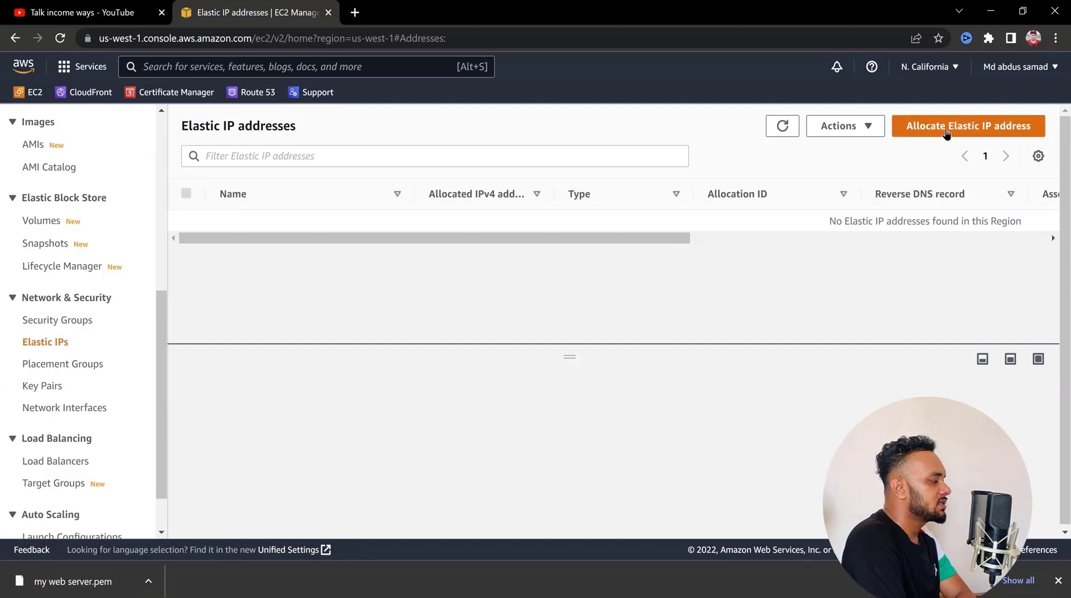
{"action": "scroll", "coordinate": [946, 134], "scroll_direction": "up", "scroll_amount": 5}
{"action": "scroll", "coordinate": [946, 135], "scroll_direction": "right", "scroll_amount": 2}
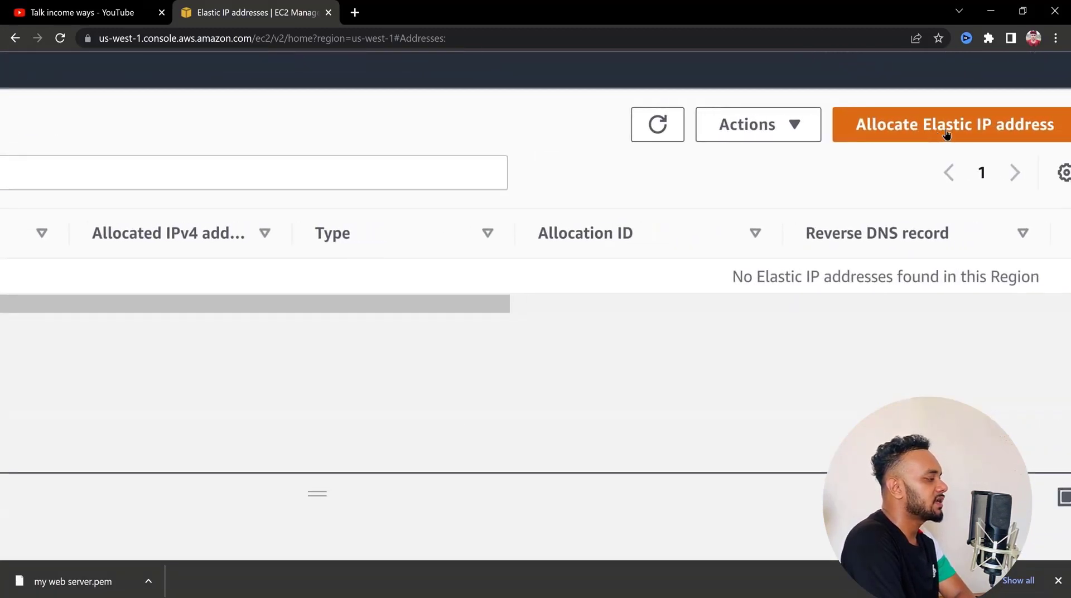
{"action": "left_click", "coordinate": [946, 134]}
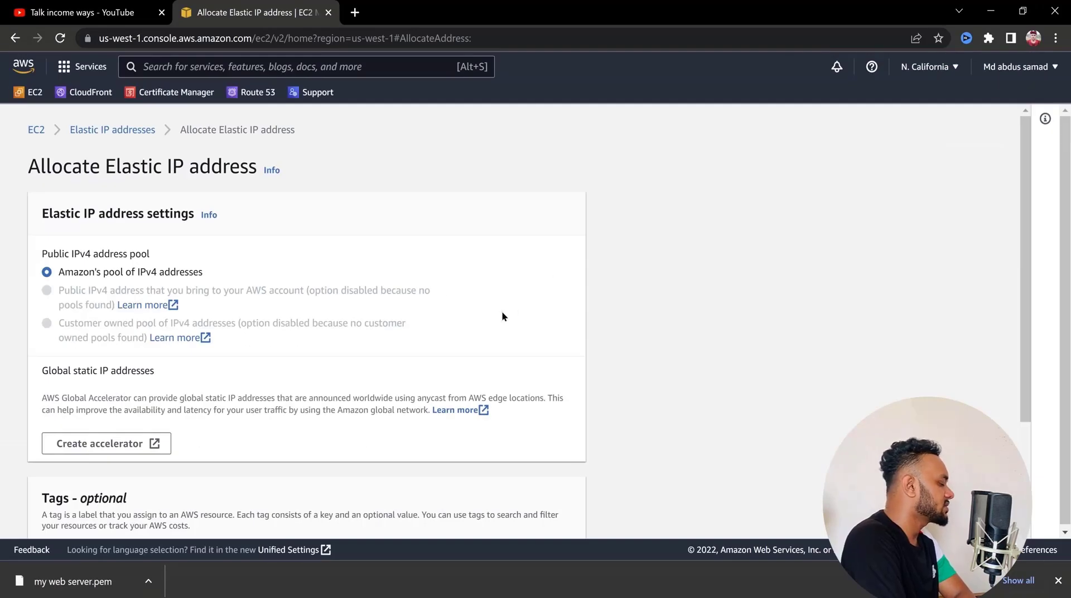
Add a tag with the key "my web ser" and allocate the Elastic IP address from Amazon's pool of IPv4 addresses
{"action": "scroll", "coordinate": [416, 336], "scroll_direction": "down", "scroll_amount": 2}
{"action": "scroll", "coordinate": [416, 339], "scroll_direction": "up", "scroll_amount": 2}
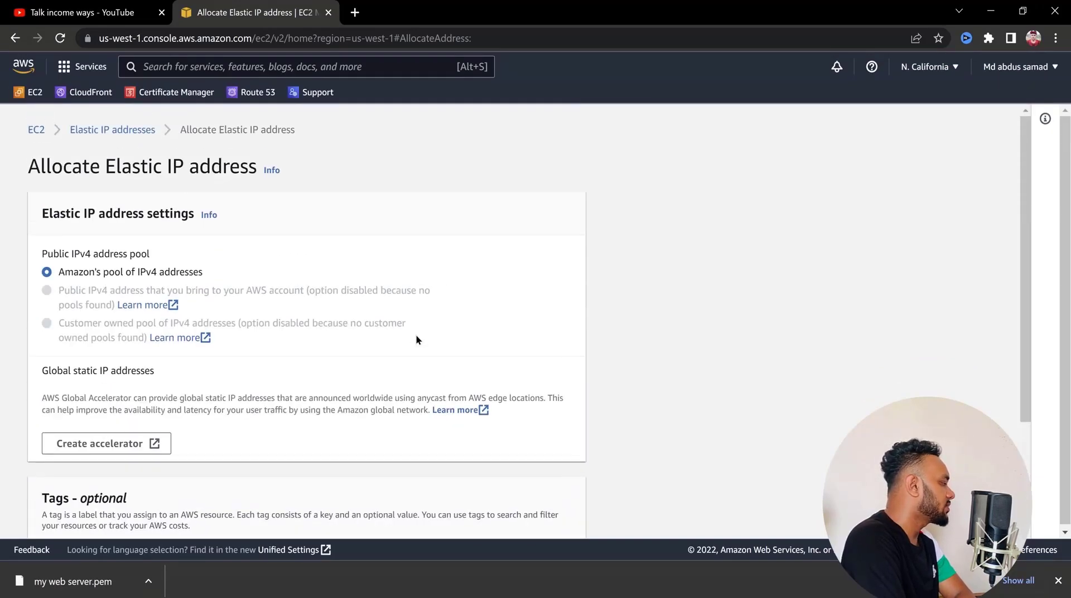
{"action": "scroll", "coordinate": [416, 335], "scroll_direction": "down", "scroll_amount": 3}
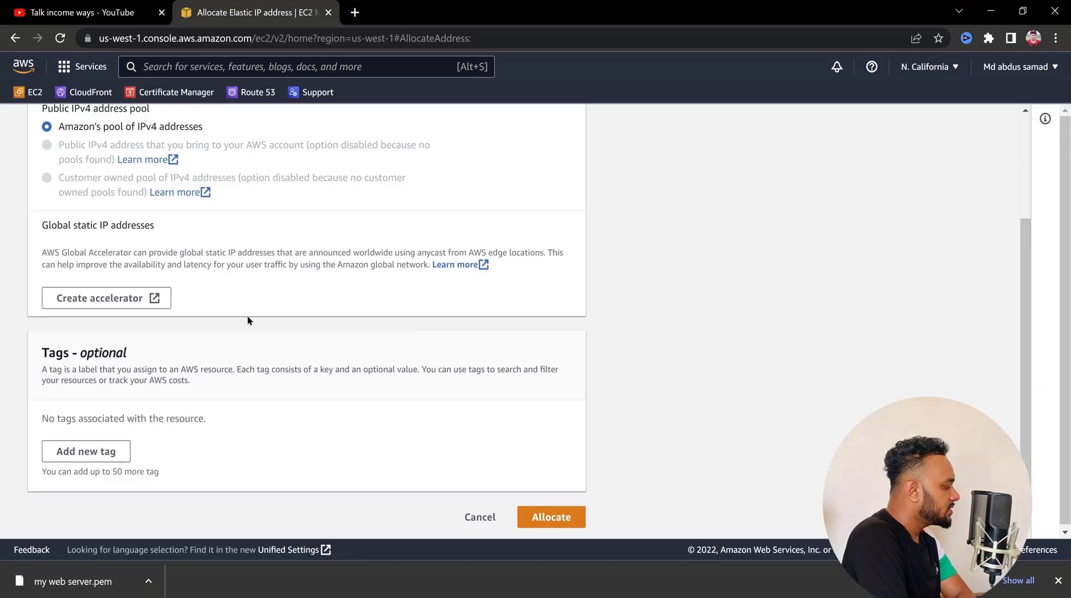
{"action": "left_click", "coordinate": [78, 455]}
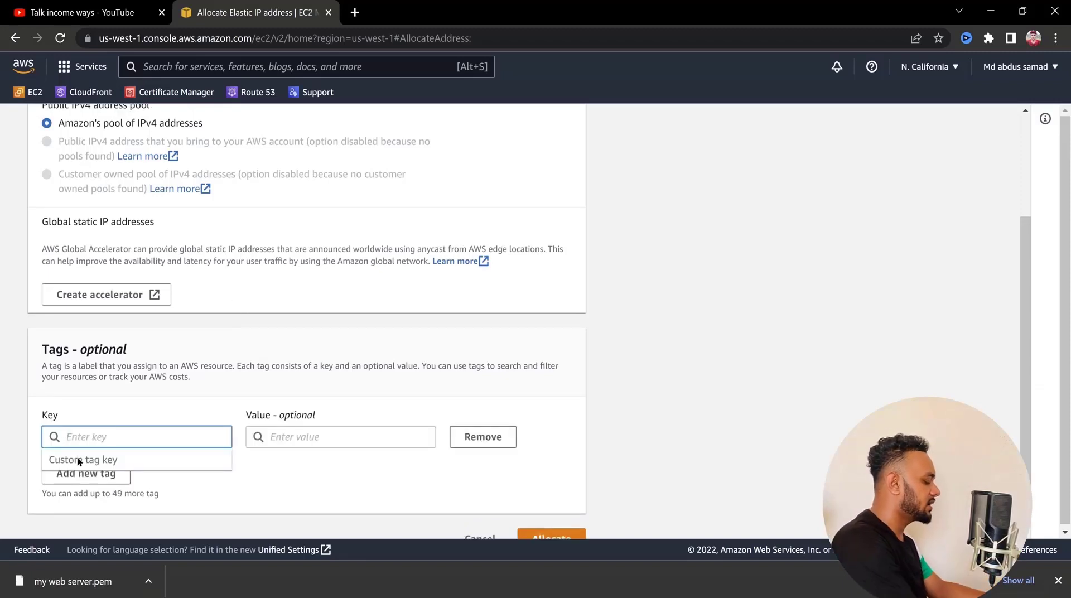
{"action": "type", "text": "my web ser"}
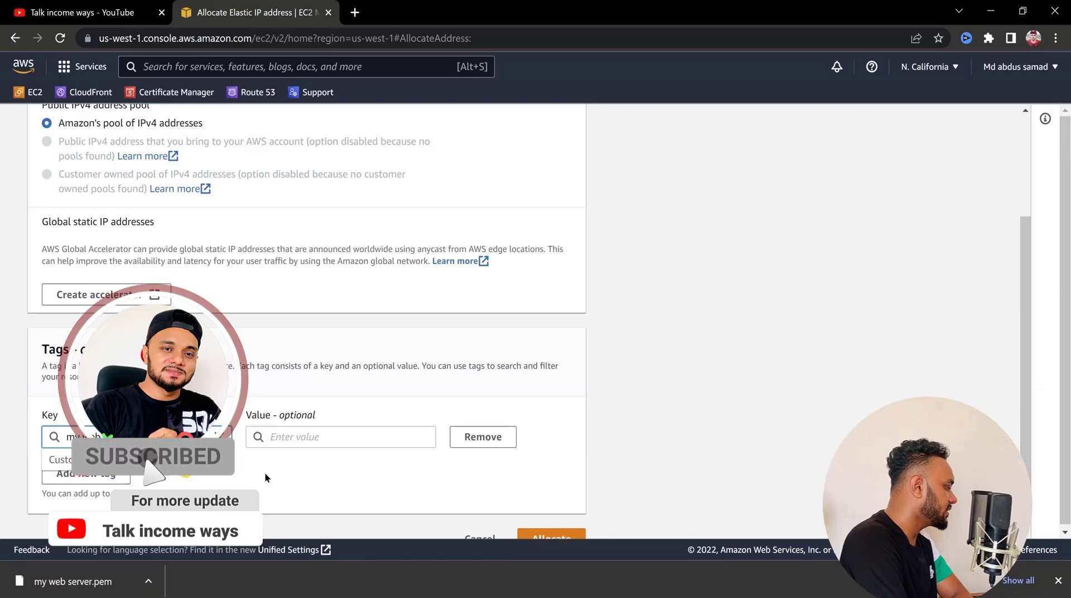
{"action": "scroll", "coordinate": [490, 454], "scroll_direction": "down", "scroll_amount": 1}
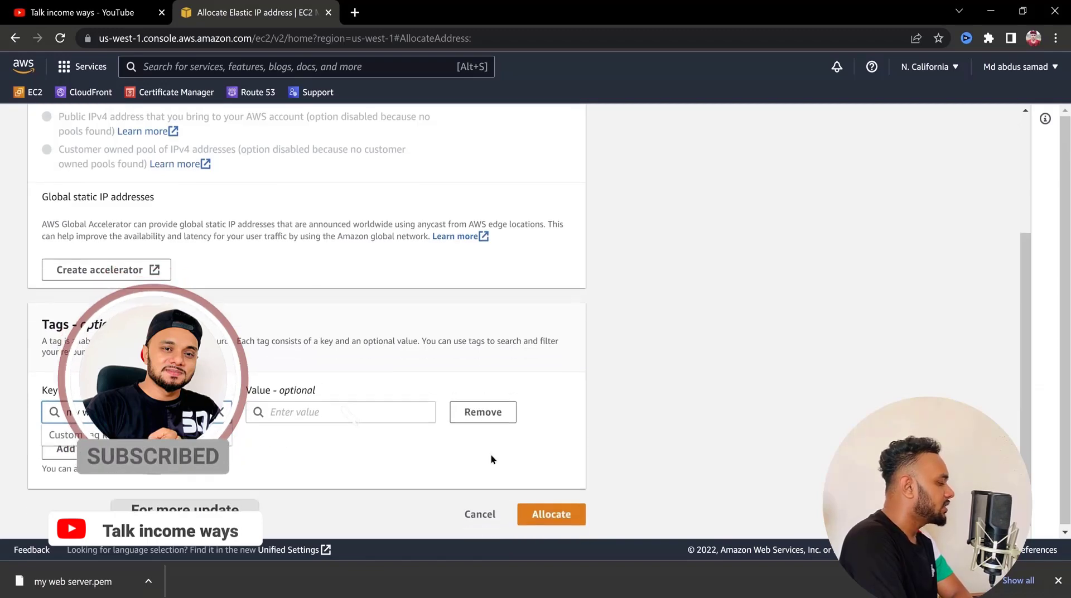
{"action": "left_click", "coordinate": [555, 514]}
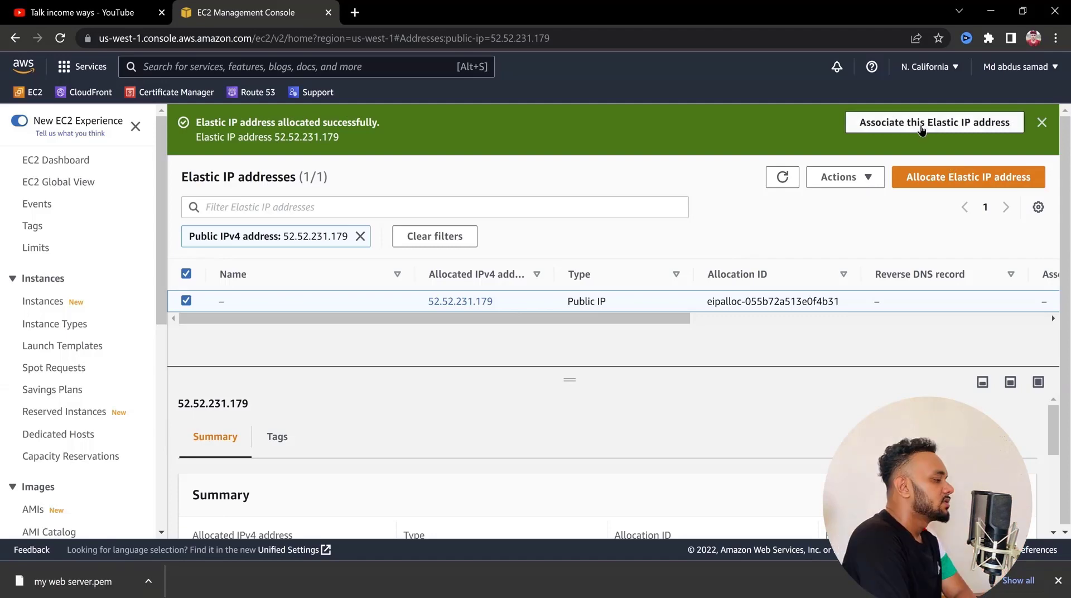
Start associating the allocated Elastic IP with an instance, choosing "My first server" and the private IP address 172.31.20.237
{"action": "scroll", "coordinate": [920, 130], "scroll_direction": "right", "scroll_amount": 5}
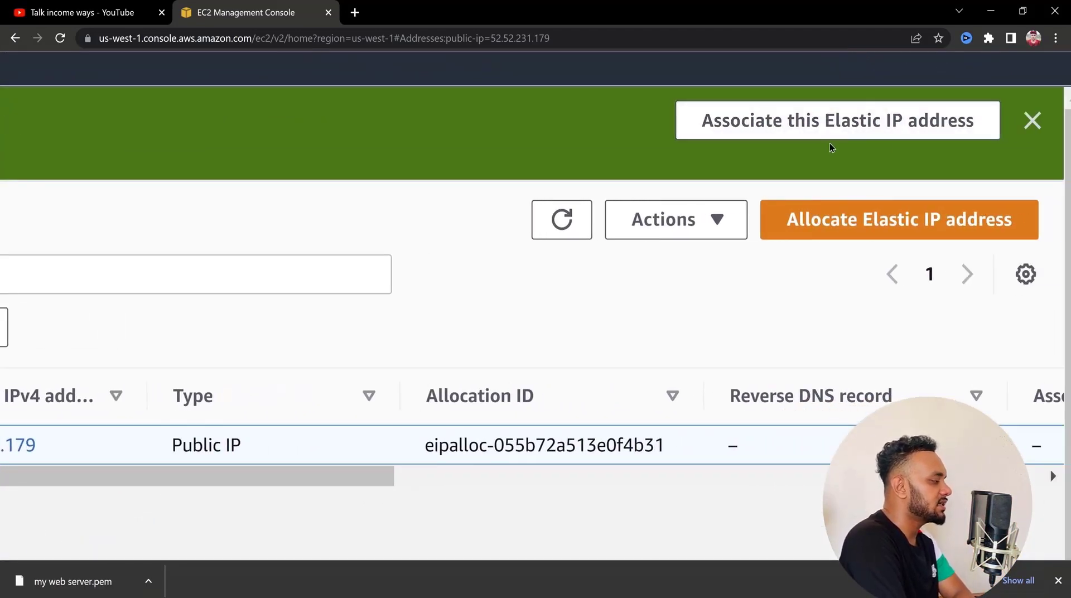
{"action": "left_click", "coordinate": [818, 132]}
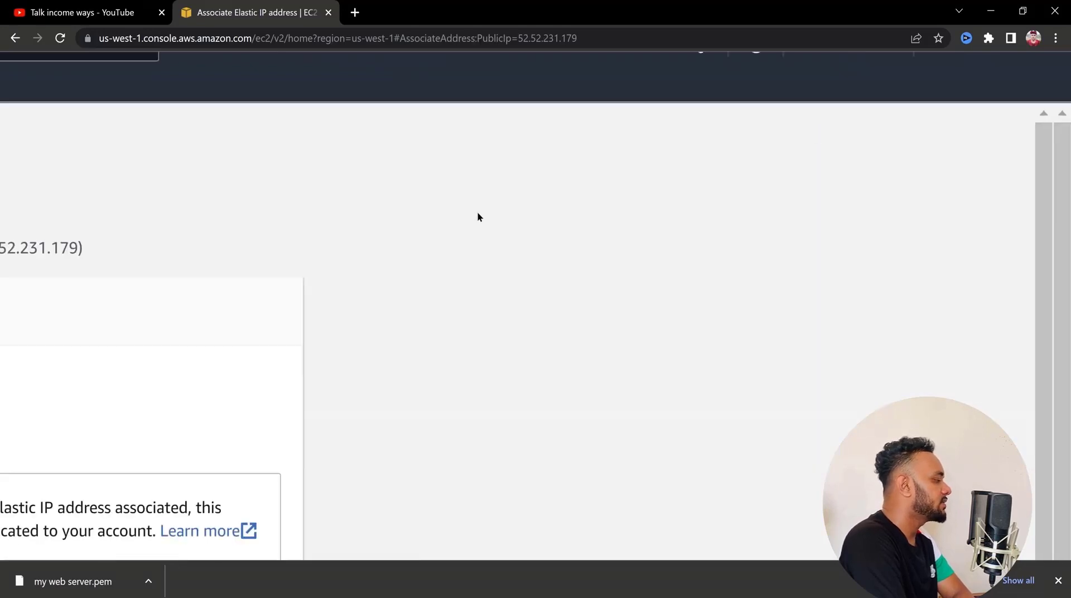
{"action": "scroll", "coordinate": [478, 216], "scroll_direction": "down", "scroll_amount": 2}
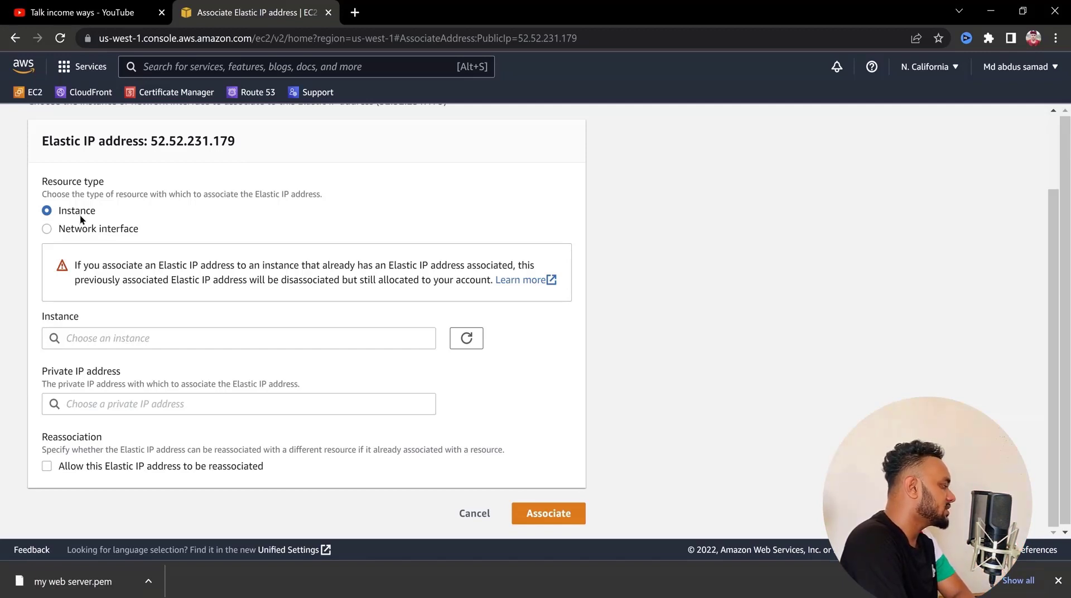
{"action": "left_click", "coordinate": [118, 342]}
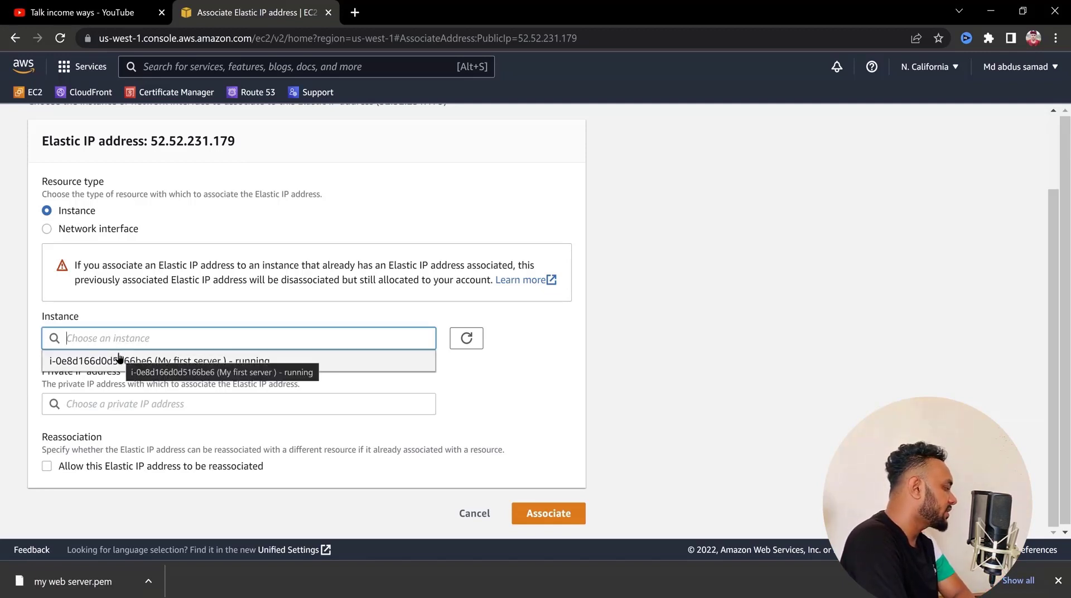
{"action": "left_click", "coordinate": [195, 362]}
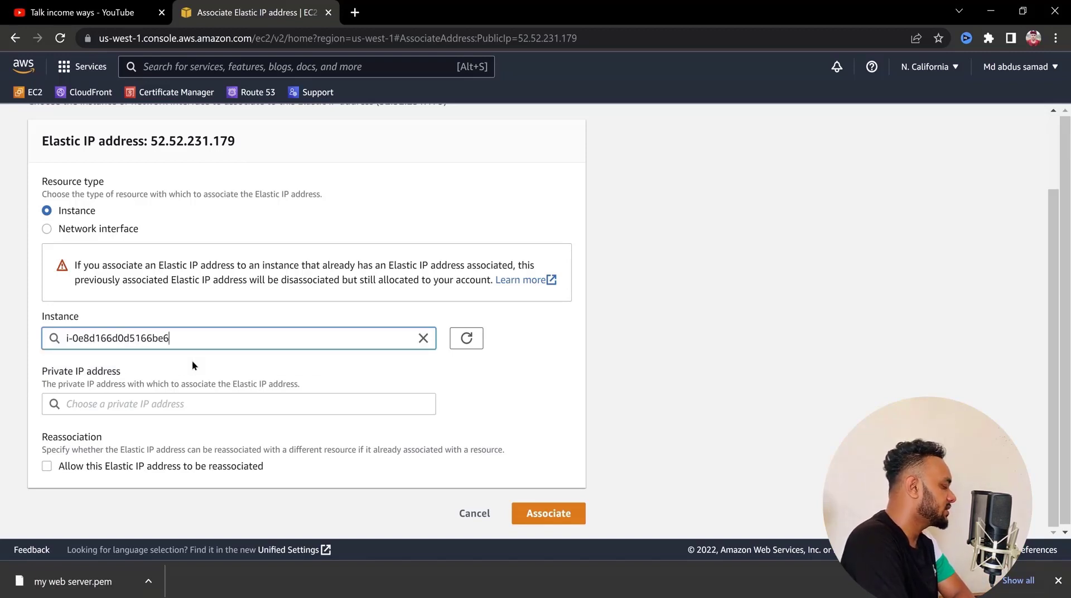
{"action": "left_click", "coordinate": [211, 410]}
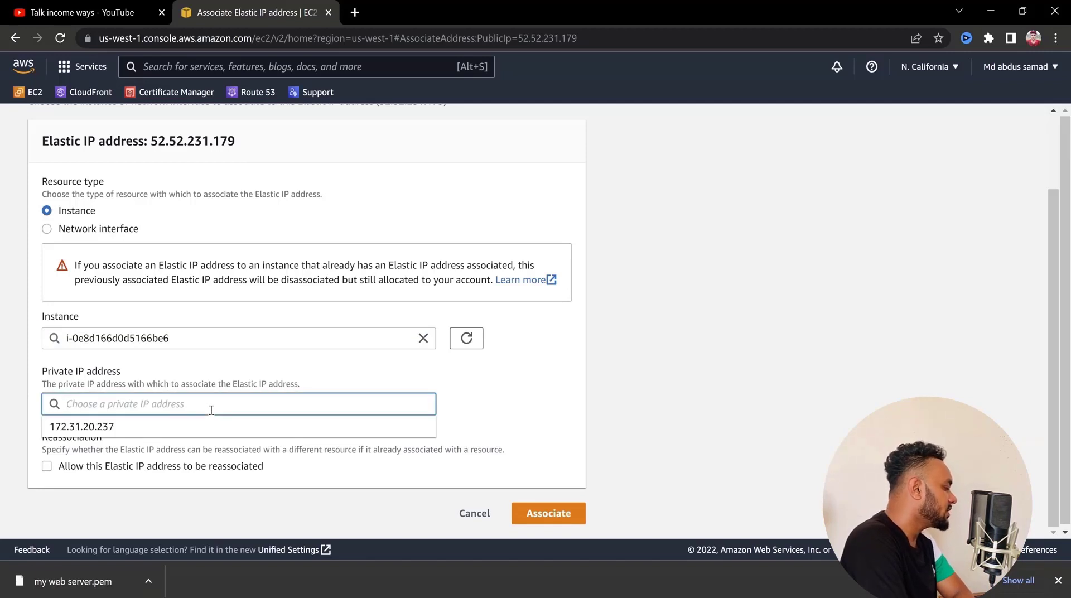
{"action": "left_click", "coordinate": [146, 427]}
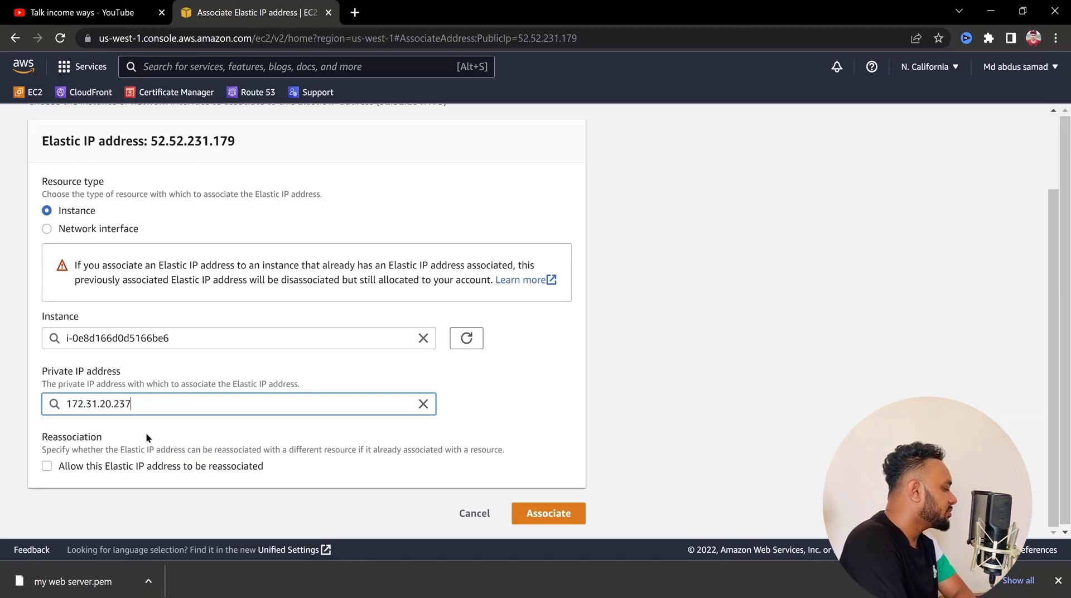
Allow the Elastic IP address to be reassociated, associate it with the instance, and dismiss the notification
{"action": "left_click", "coordinate": [132, 470]}
{"action": "scroll", "coordinate": [556, 515], "scroll_direction": "up", "scroll_amount": 5}
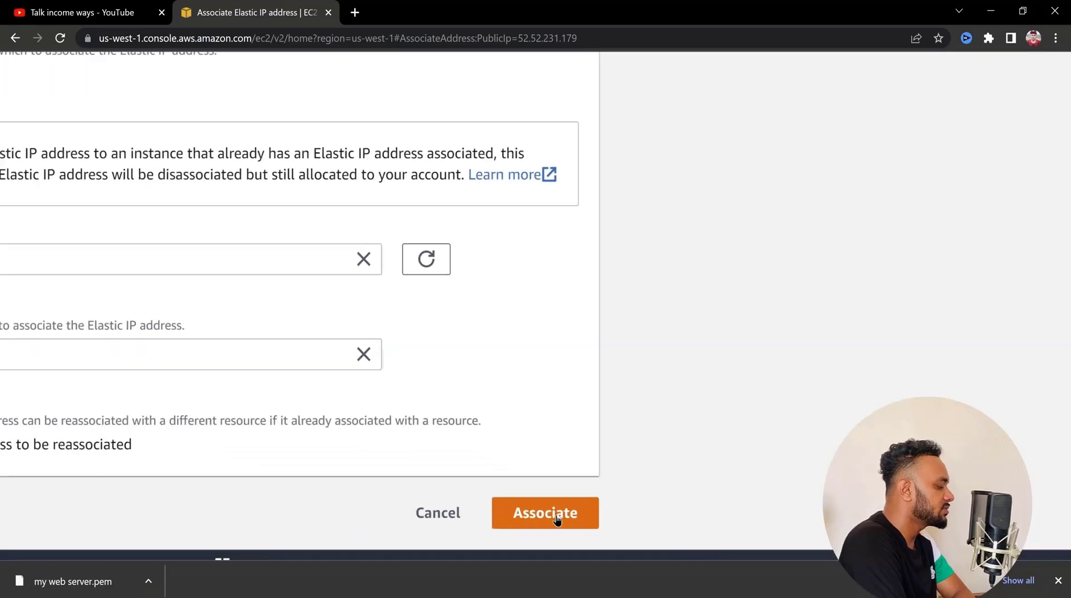
{"action": "left_click", "coordinate": [556, 515]}
{"action": "scroll", "coordinate": [556, 516], "scroll_direction": "down", "scroll_amount": 5}
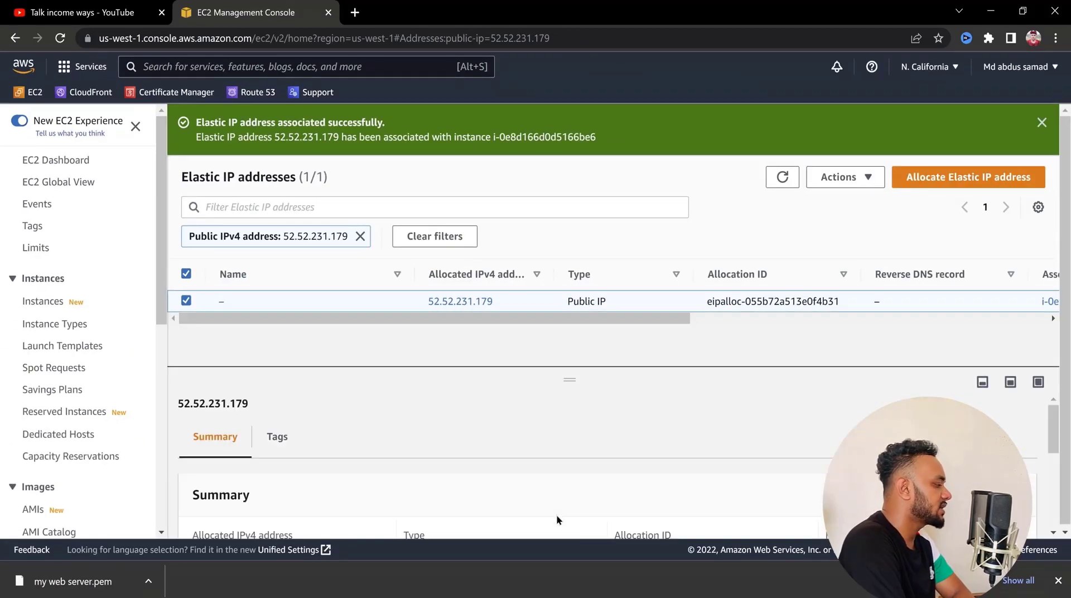
{"action": "left_click", "coordinate": [580, 274]}
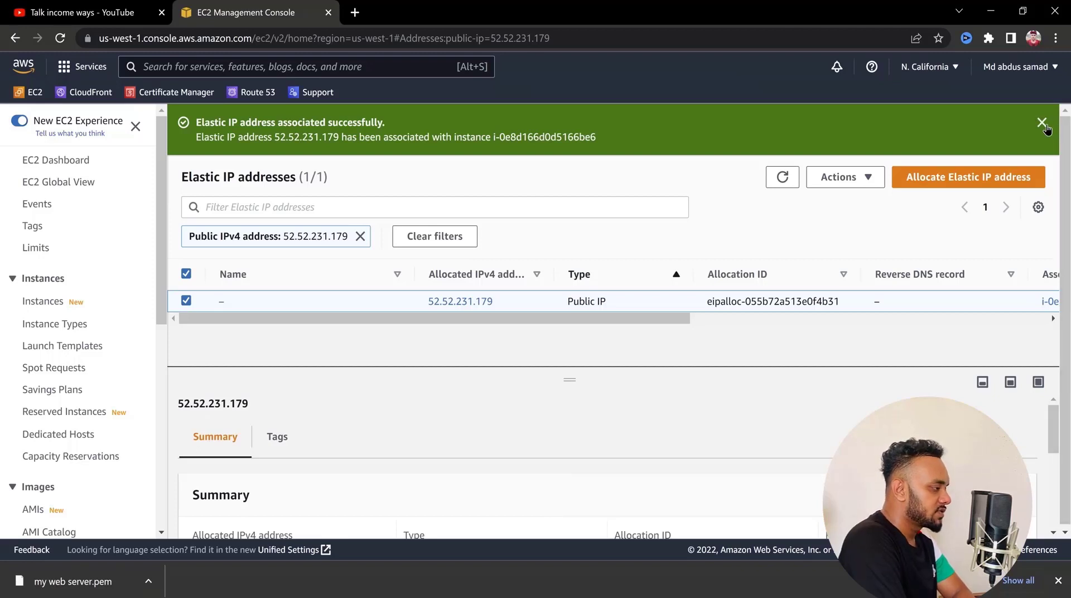
{"action": "left_click", "coordinate": [1044, 125]}
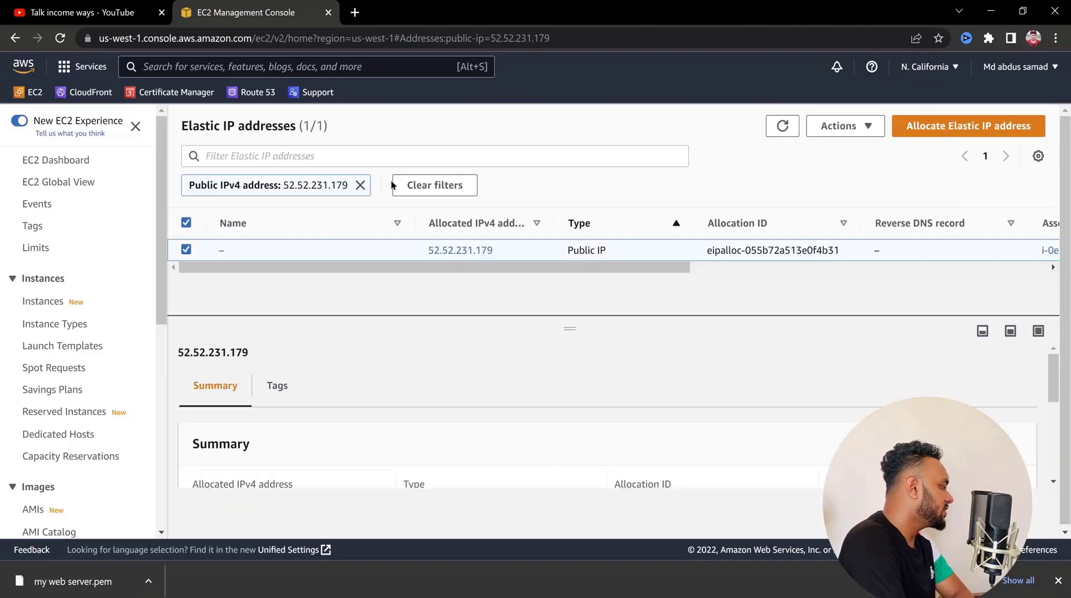
List the instances without the running-state filter and examine the Elastic IP column of "My first server"
{"action": "left_click", "coordinate": [78, 165]}
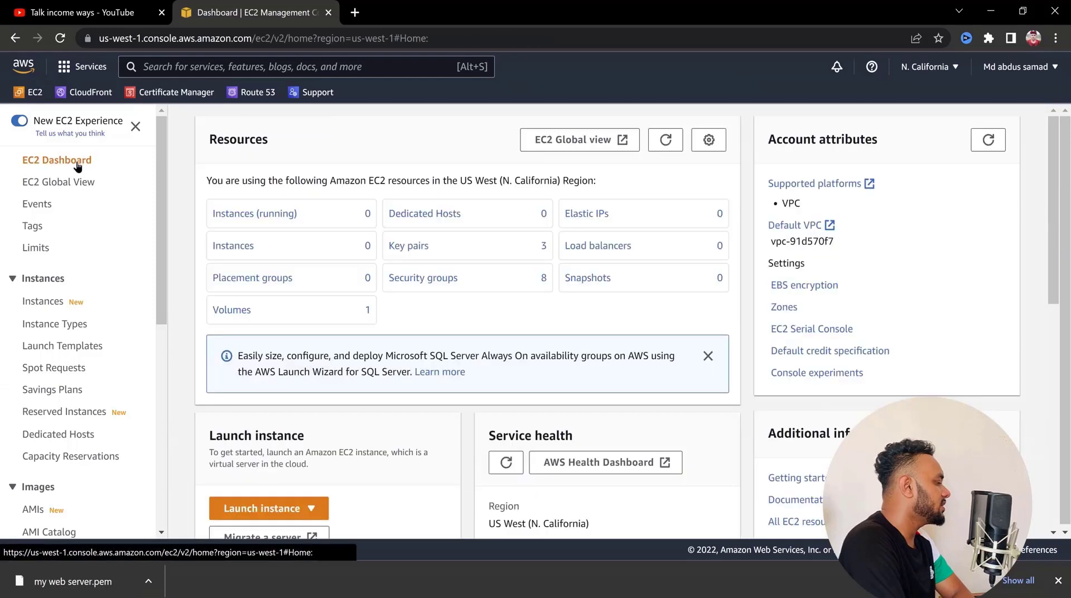
{"action": "left_click", "coordinate": [259, 217]}
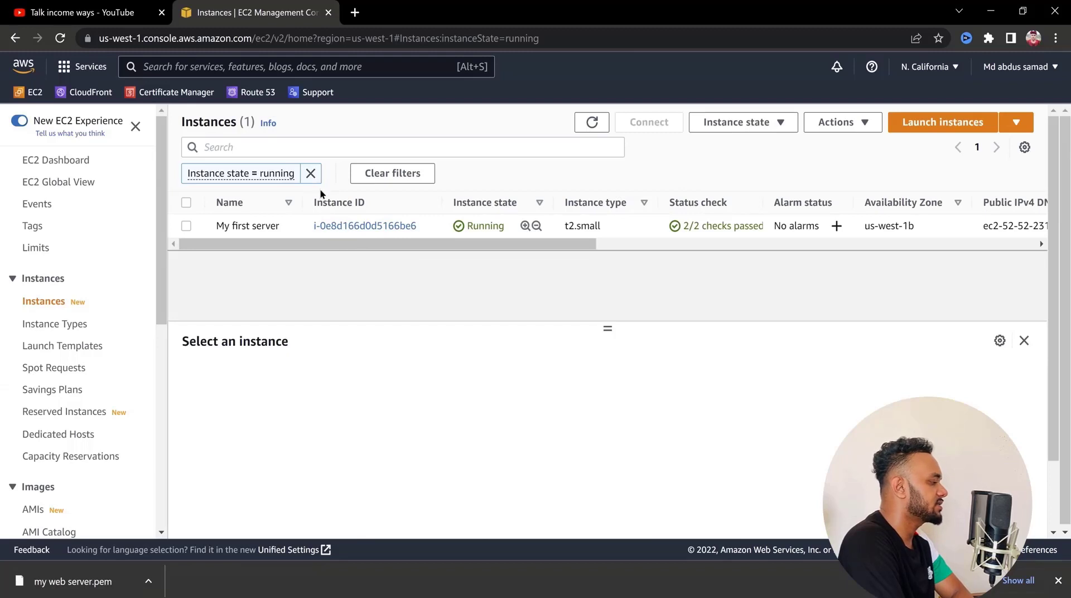
{"action": "left_click", "coordinate": [310, 173]}
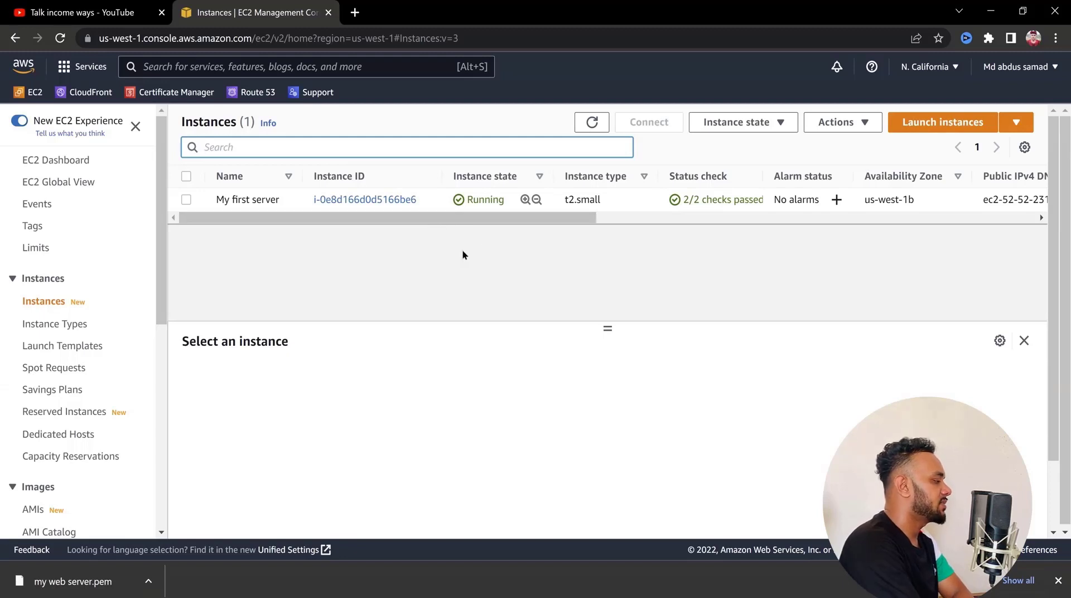
{"action": "left_click_drag", "start_coordinate": [506, 218], "coordinate": [767, 238]}
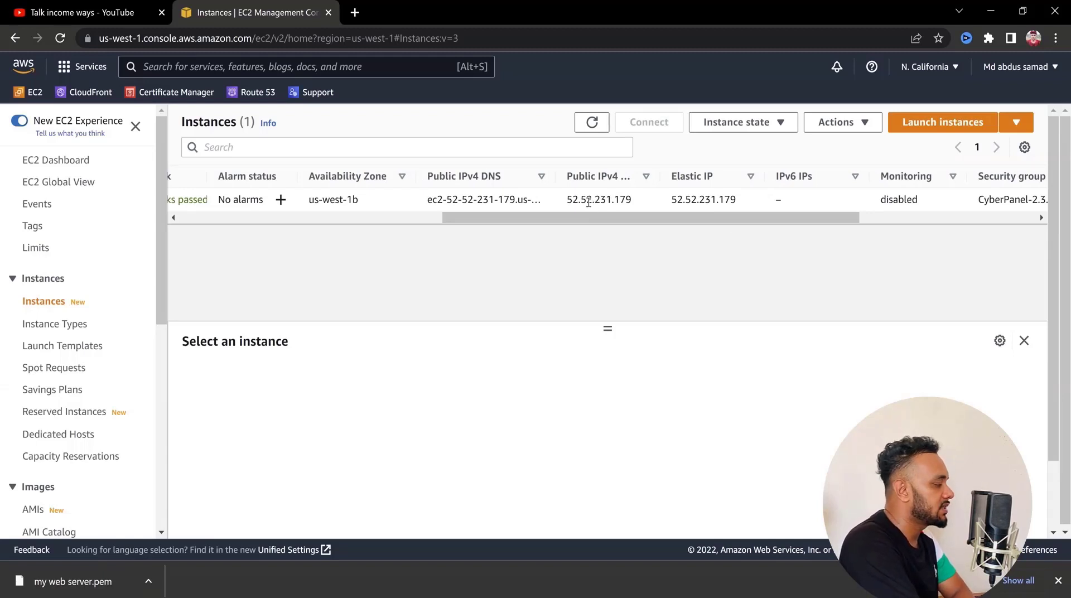
{"action": "double_click", "coordinate": [705, 199]}
{"action": "left_click_drag", "start_coordinate": [647, 218], "coordinate": [664, 235]}
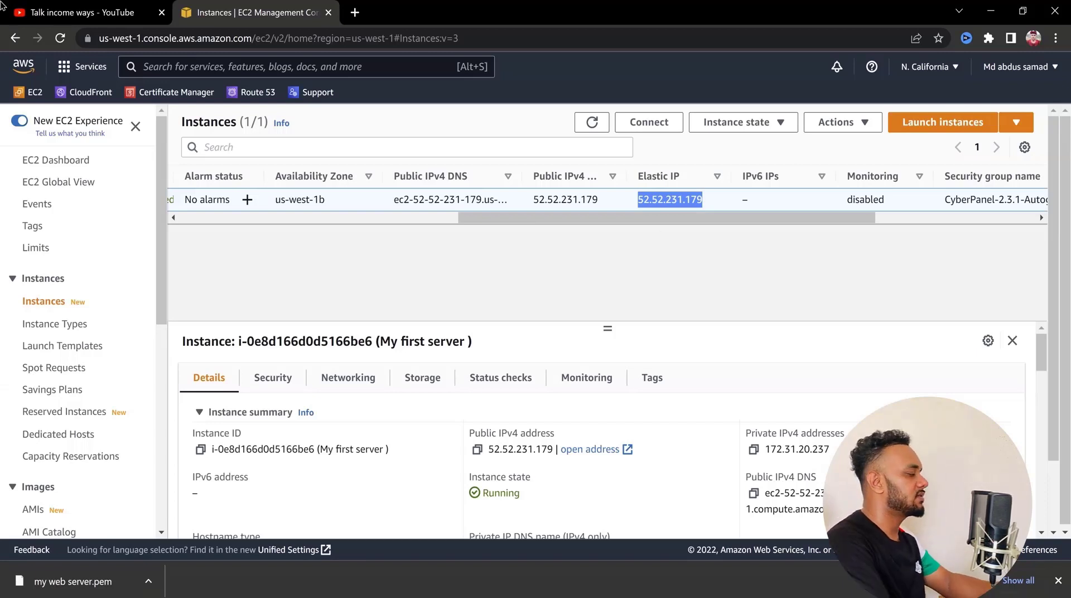
Search Google for "putty" in a new browser tab and open the putty.org download page
{"action": "left_click", "coordinate": [355, 12]}
{"action": "left_click", "coordinate": [351, 37]}
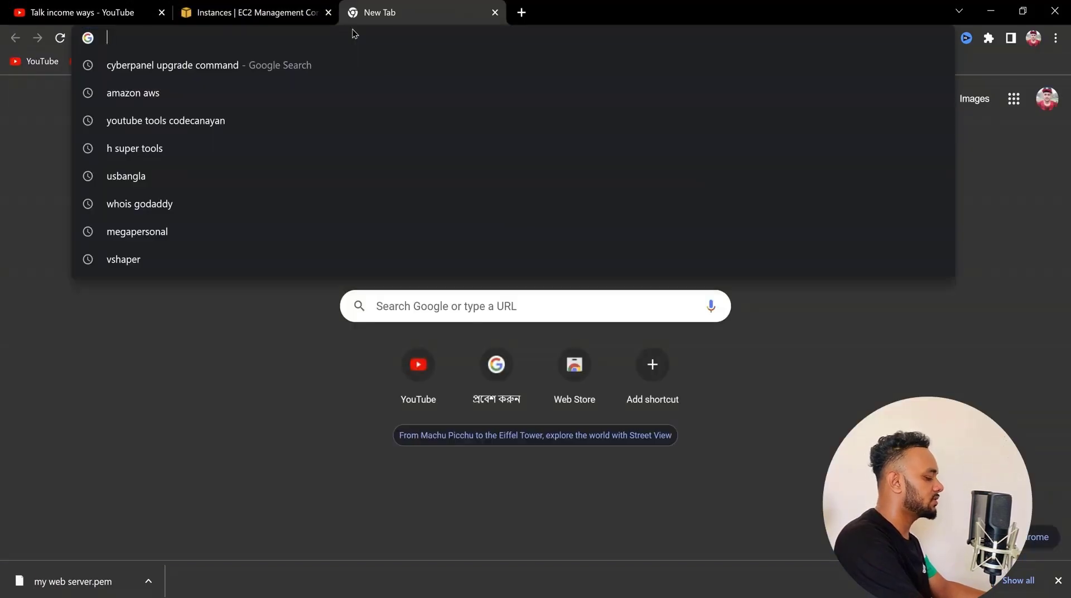
{"action": "type", "text": "putty"}
{"action": "key", "text": "Return"}
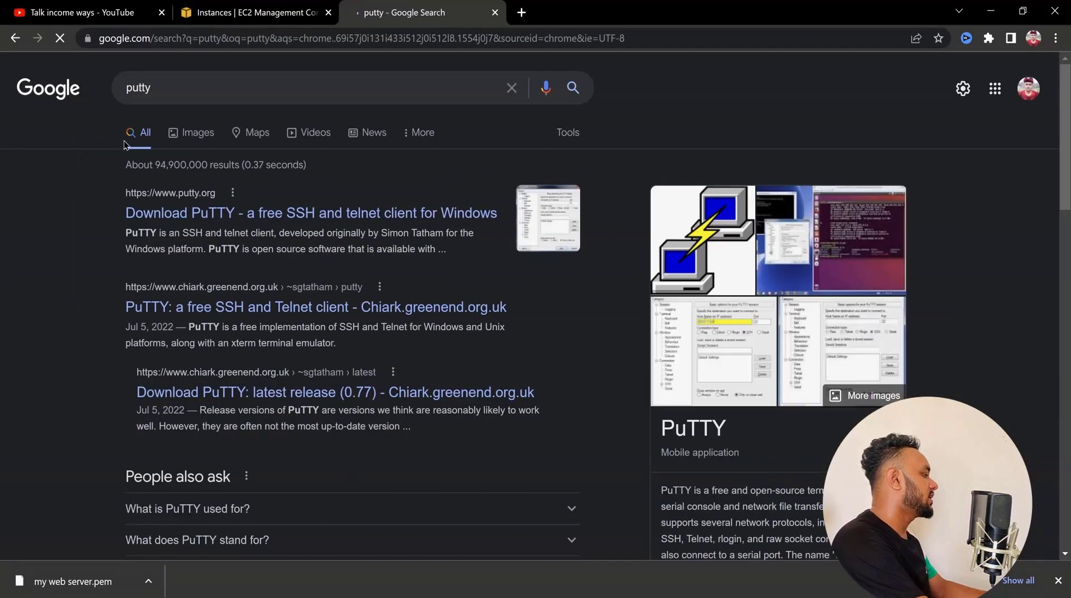
{"action": "left_click", "coordinate": [235, 215]}
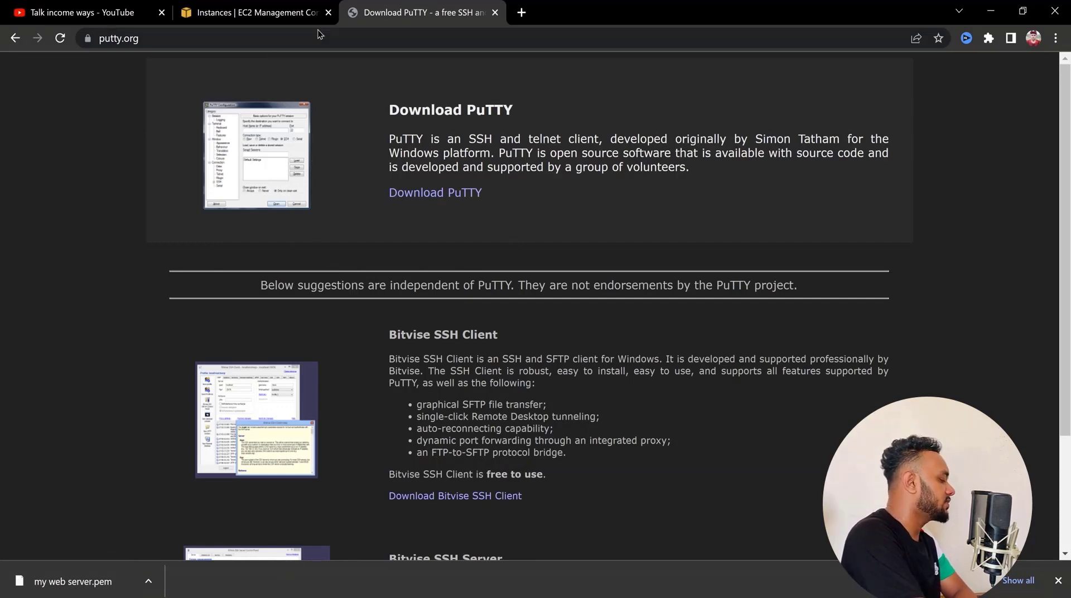
{"action": "left_click", "coordinate": [271, 17]}
{"action": "left_click", "coordinate": [394, 6]}
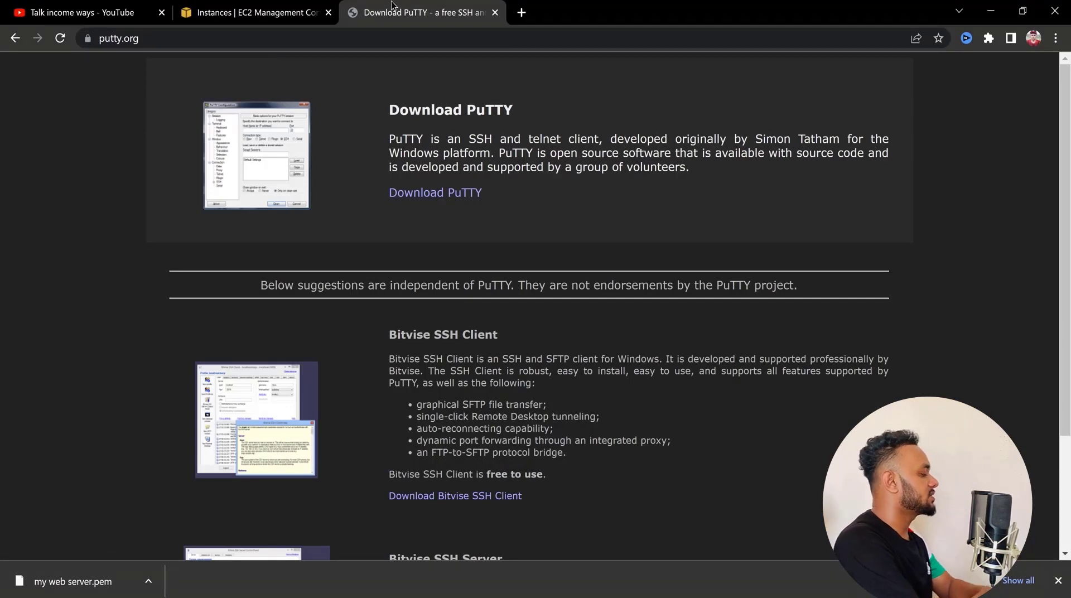
Find PuTTY in the Windows search and launch PuTTYgen, moving its window higher on the screen
{"action": "key", "text": "super"}
{"action": "type", "text": "putty"}
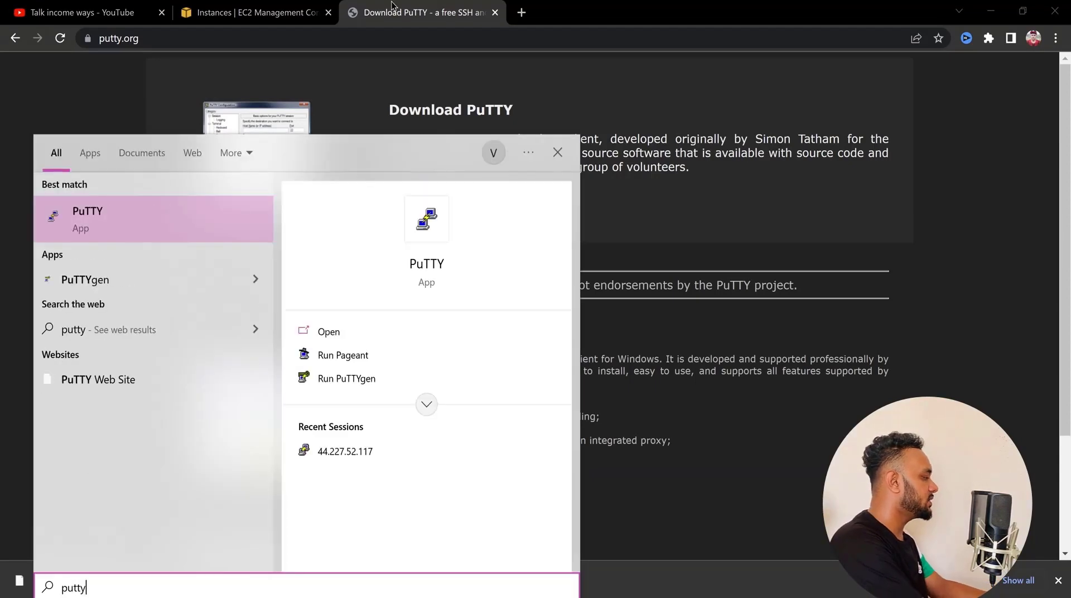
{"action": "left_click", "coordinate": [347, 377]}
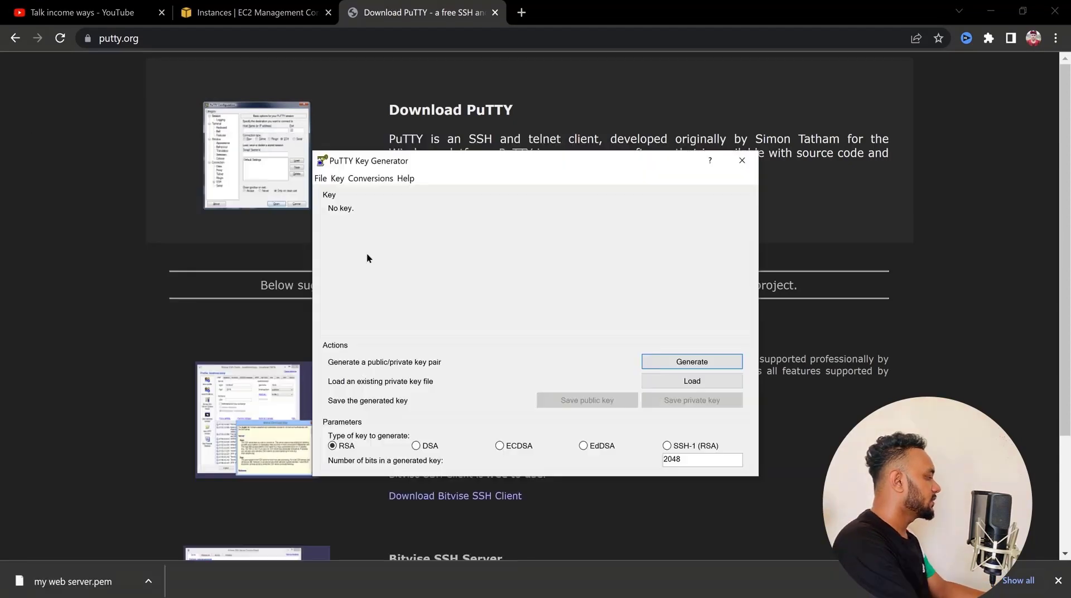
{"action": "left_click_drag", "start_coordinate": [566, 158], "coordinate": [510, 59]}
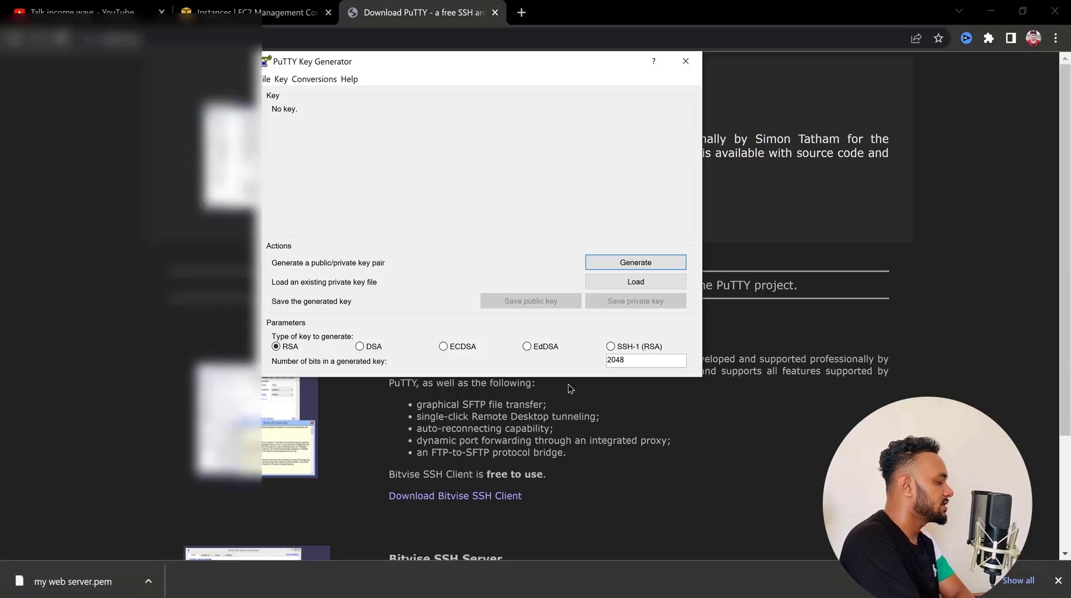
Load the existing private key file "my web server.pem" from Downloads with all file types shown, and acknowledge the import notice
{"action": "left_click", "coordinate": [636, 282]}
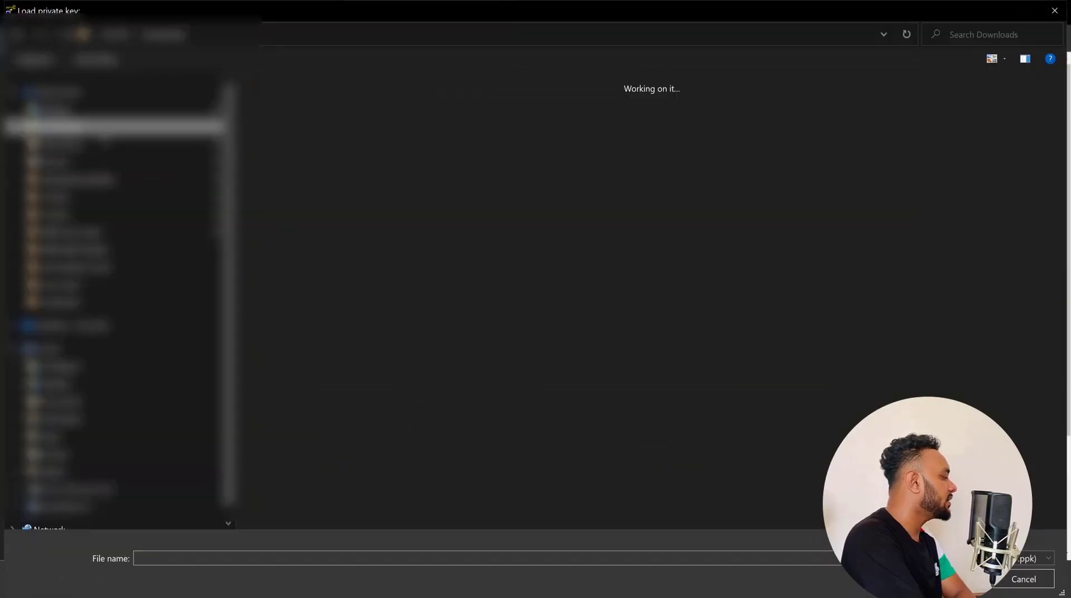
{"action": "left_click", "coordinate": [989, 558]}
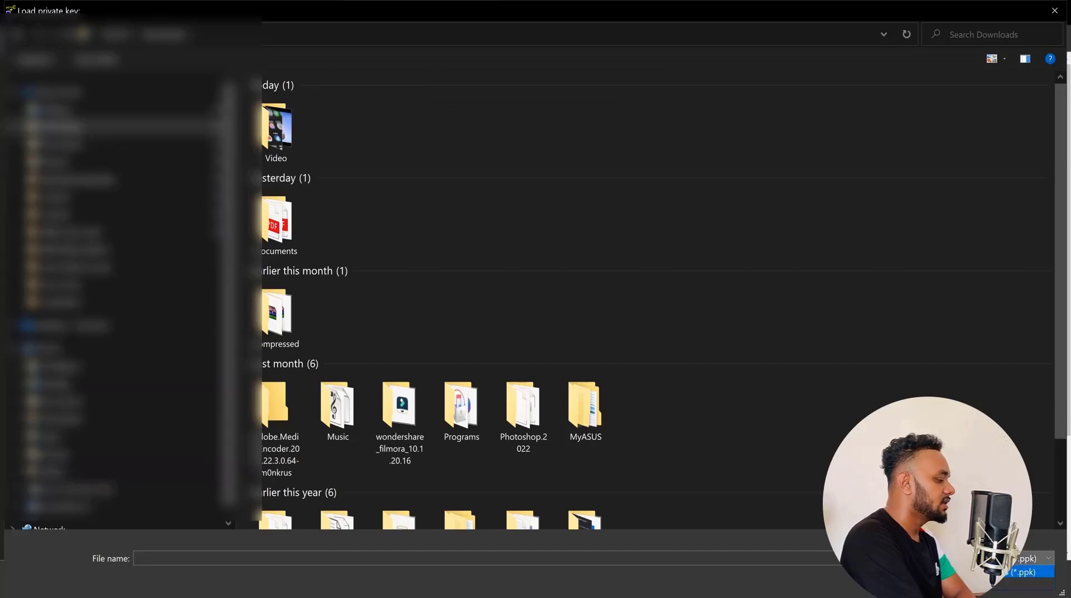
{"action": "left_click", "coordinate": [972, 583]}
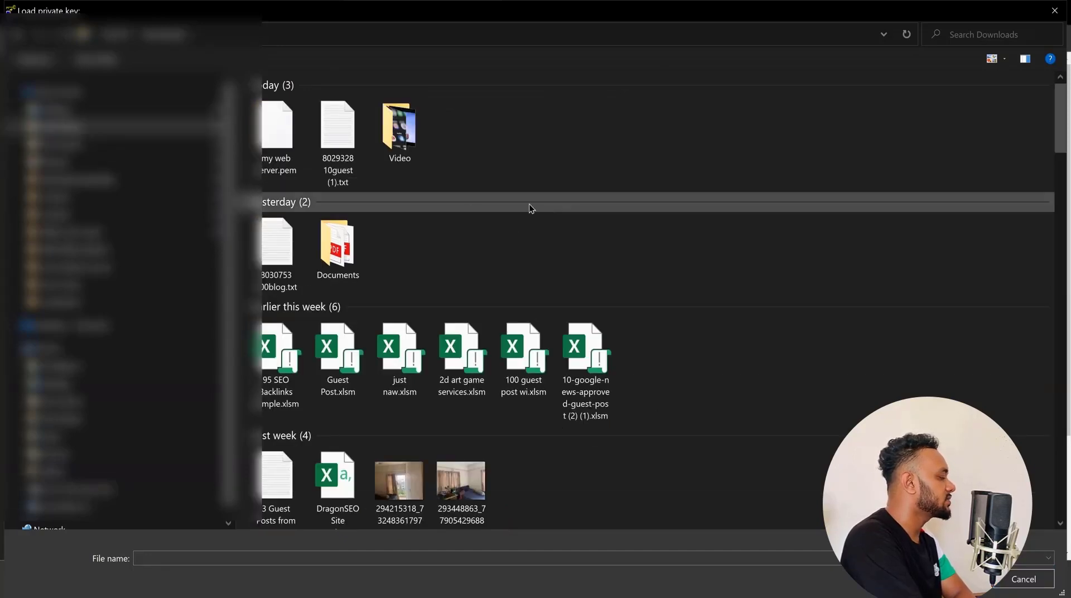
{"action": "left_click", "coordinate": [279, 134]}
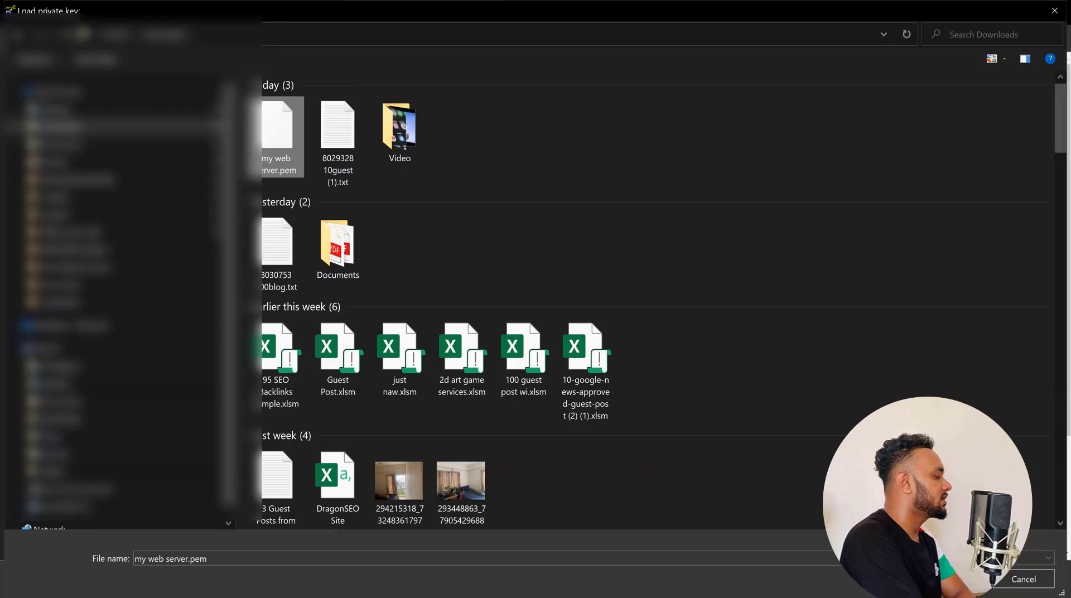
{"action": "left_click", "coordinate": [958, 579]}
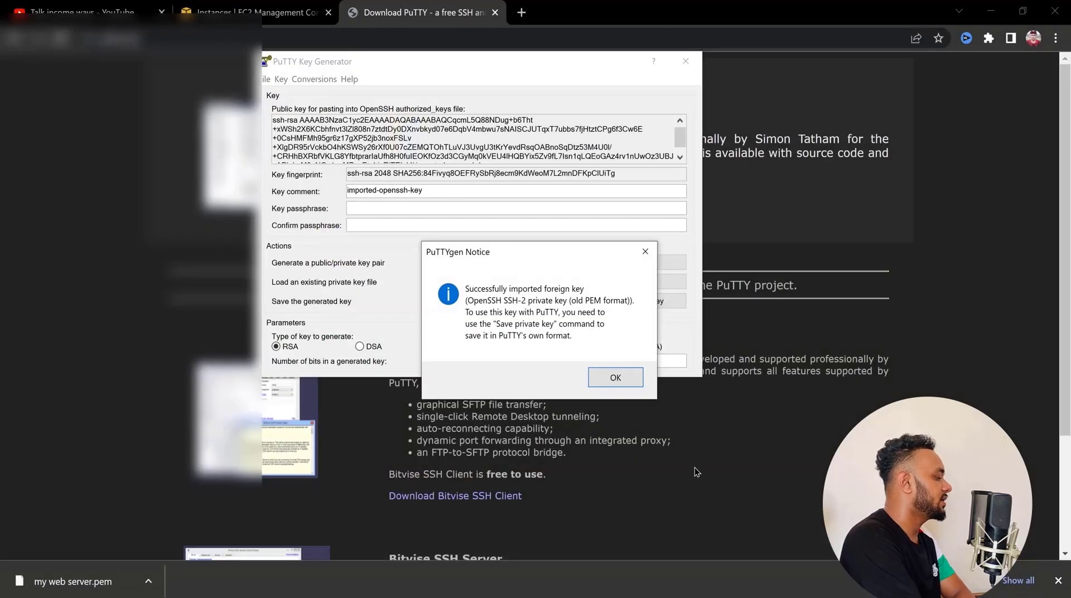
{"action": "left_click", "coordinate": [615, 378]}
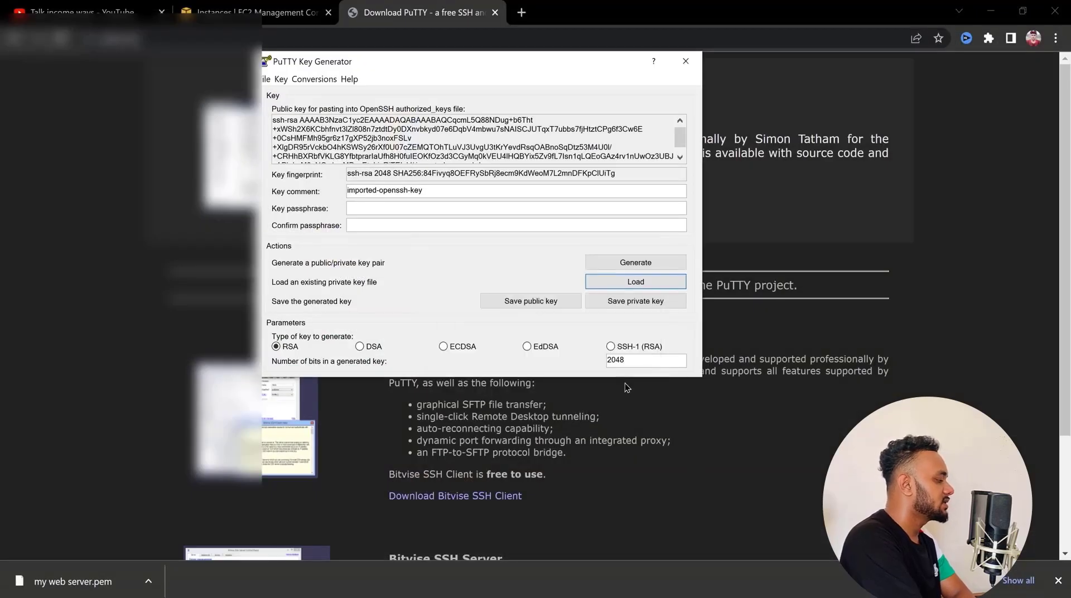
Save the imported private key in PuTTY's format without a passphrase and close the key generator
{"action": "left_click", "coordinate": [628, 307]}
{"action": "left_click", "coordinate": [543, 355]}
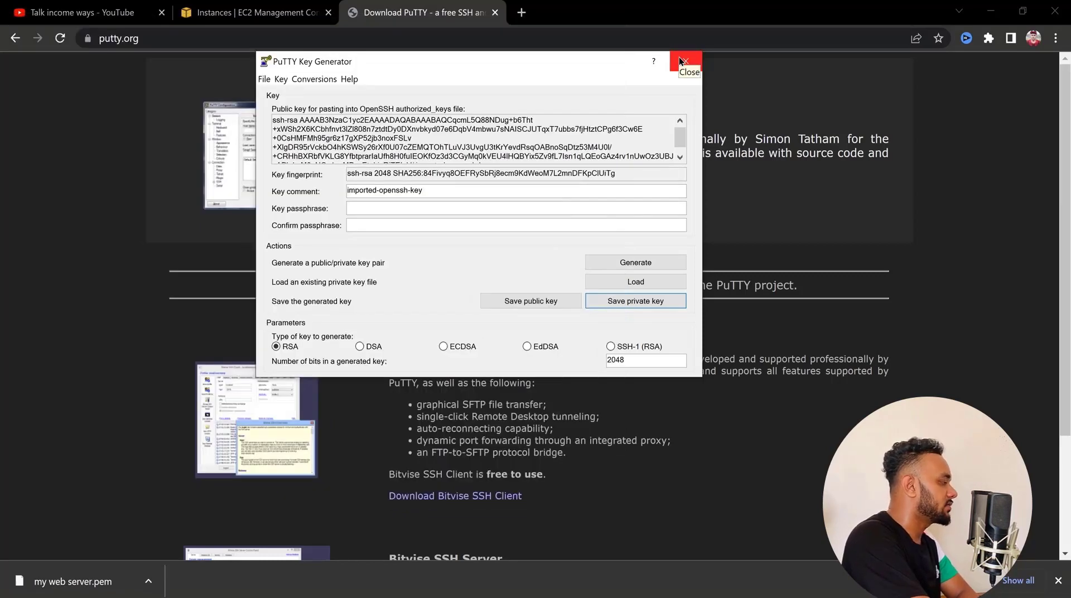
{"action": "left_click", "coordinate": [680, 60]}
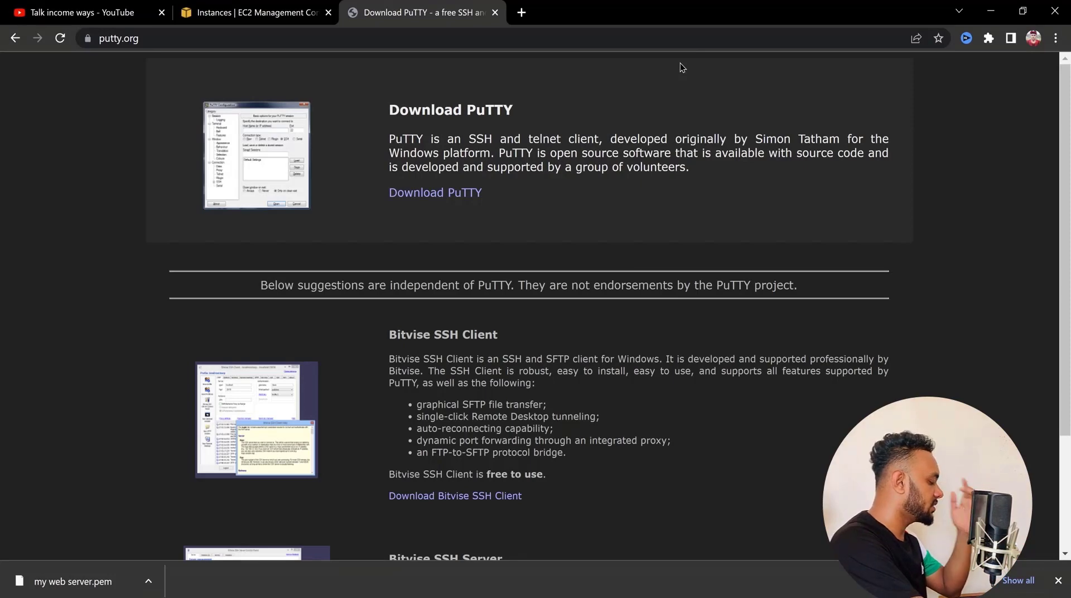
Open PuTTY and set the session's host name to the instance's copied public IPv4 address, 52.52.231.179
{"action": "left_click", "coordinate": [374, 596]}
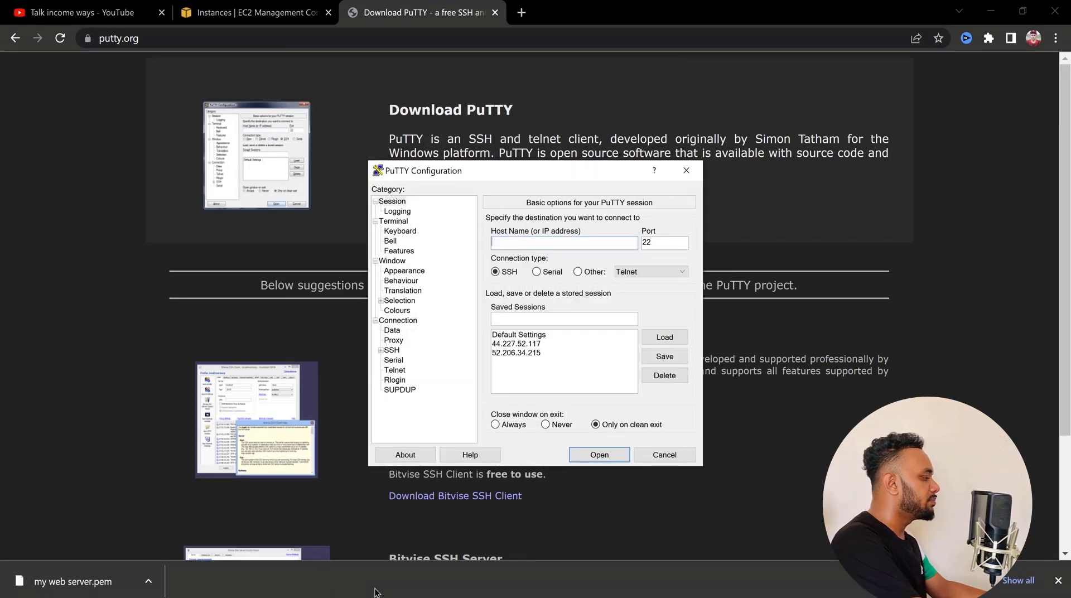
{"action": "left_click", "coordinate": [263, 21]}
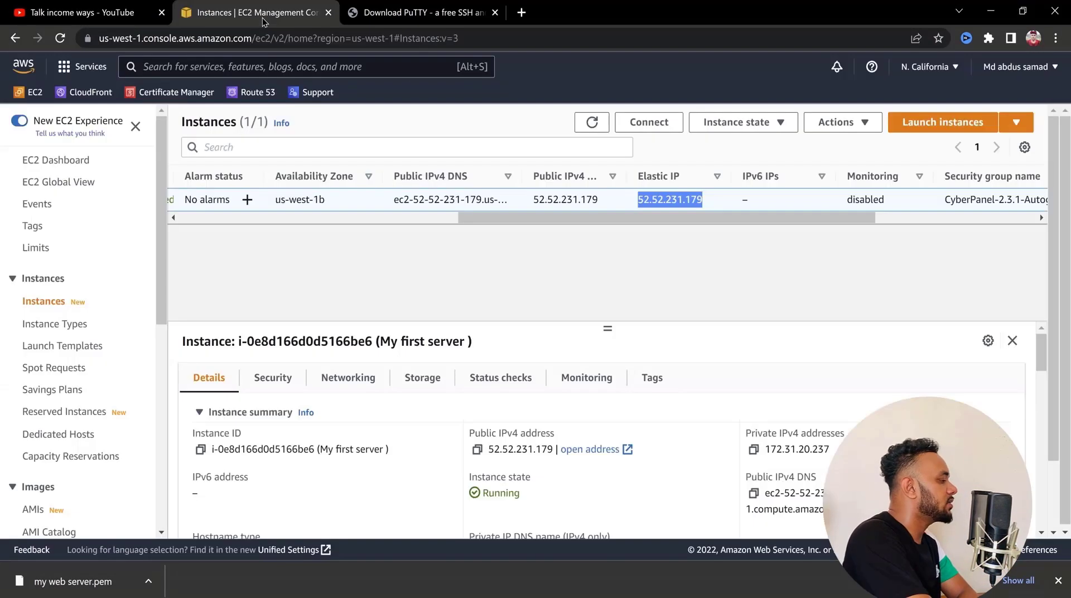
{"action": "right_click", "coordinate": [671, 205]}
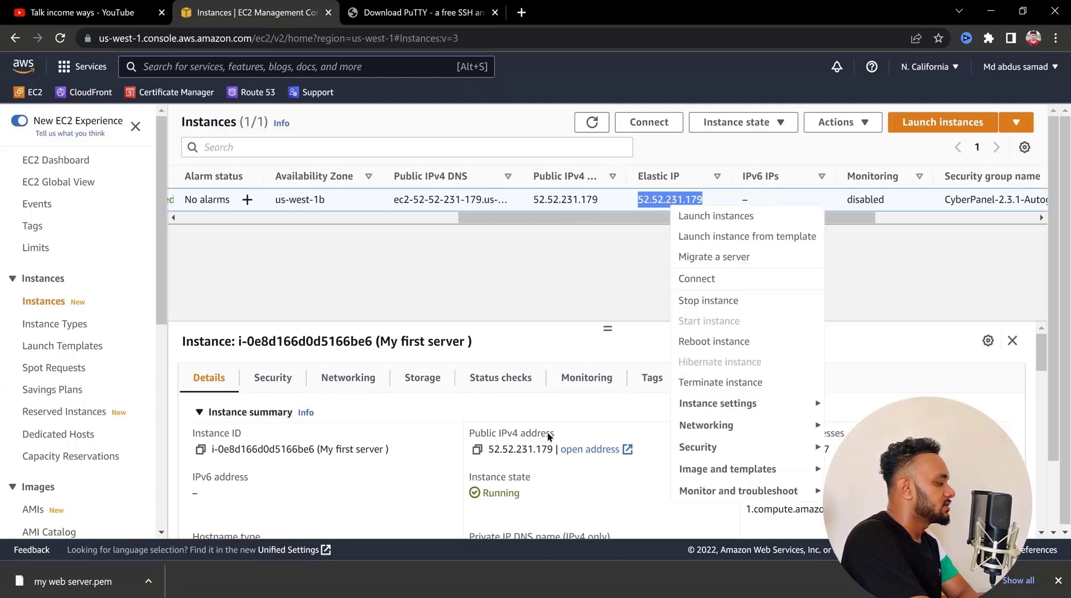
{"action": "left_click", "coordinate": [478, 449]}
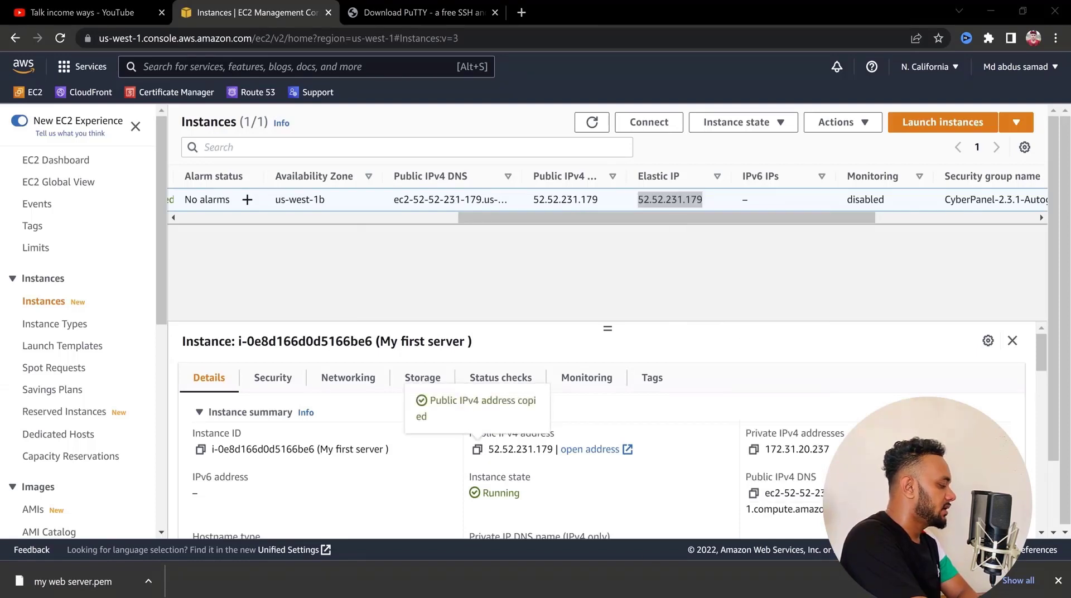
{"action": "key", "text": "alt+Tab"}
{"action": "left_click", "coordinate": [542, 243]}
{"action": "key", "text": "ctrl+v"}
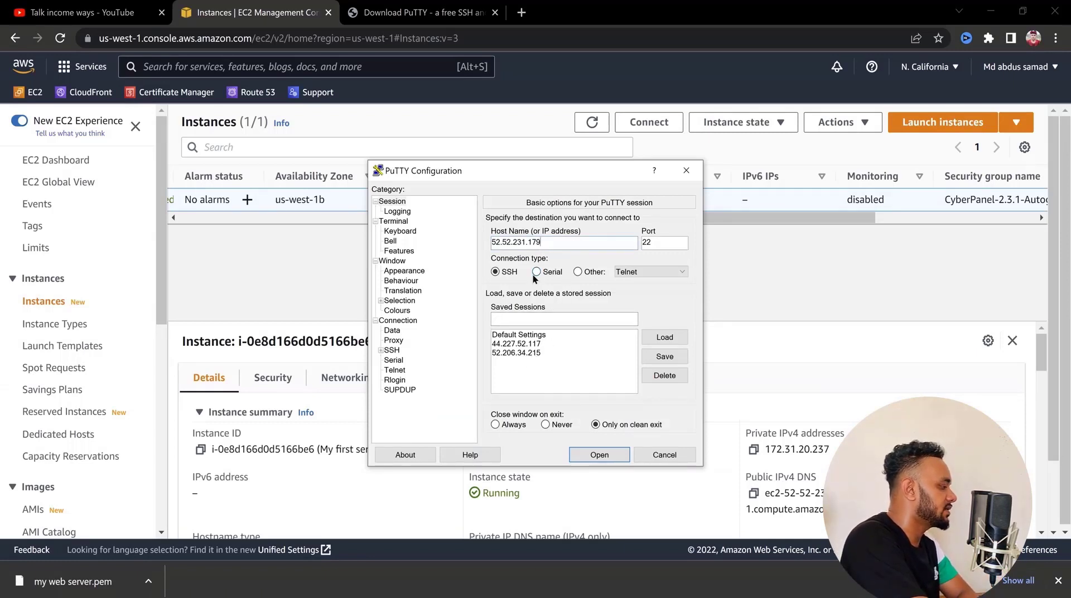
Set the SSH authentication private key to "main key talkpainting.ppk" from the "my private key" folder on drive A
{"action": "left_click", "coordinate": [380, 350]}
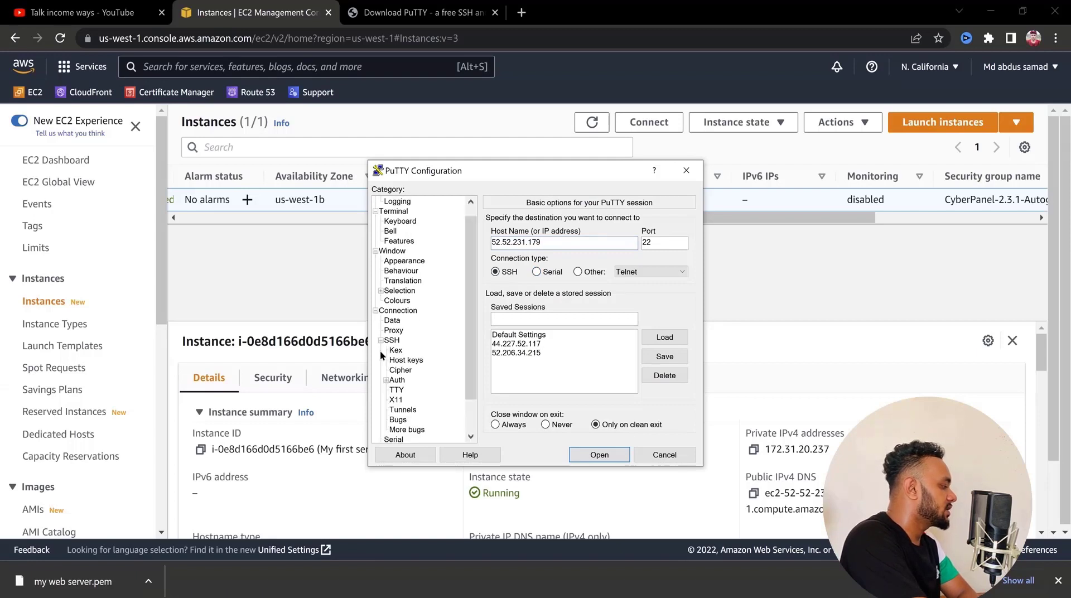
{"action": "left_click", "coordinate": [398, 381]}
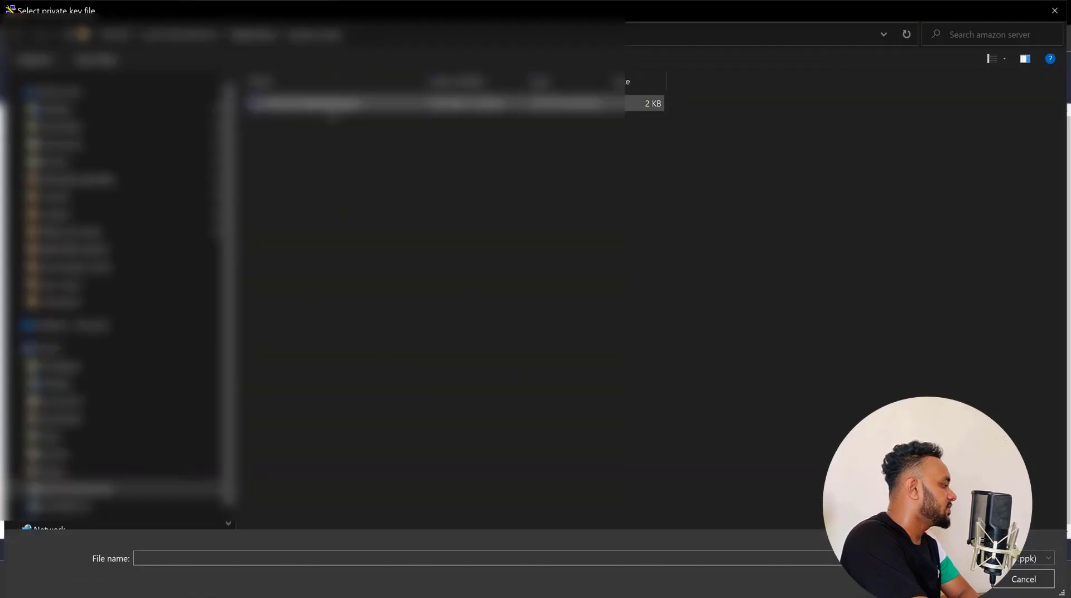
{"action": "left_click", "coordinate": [331, 106]}
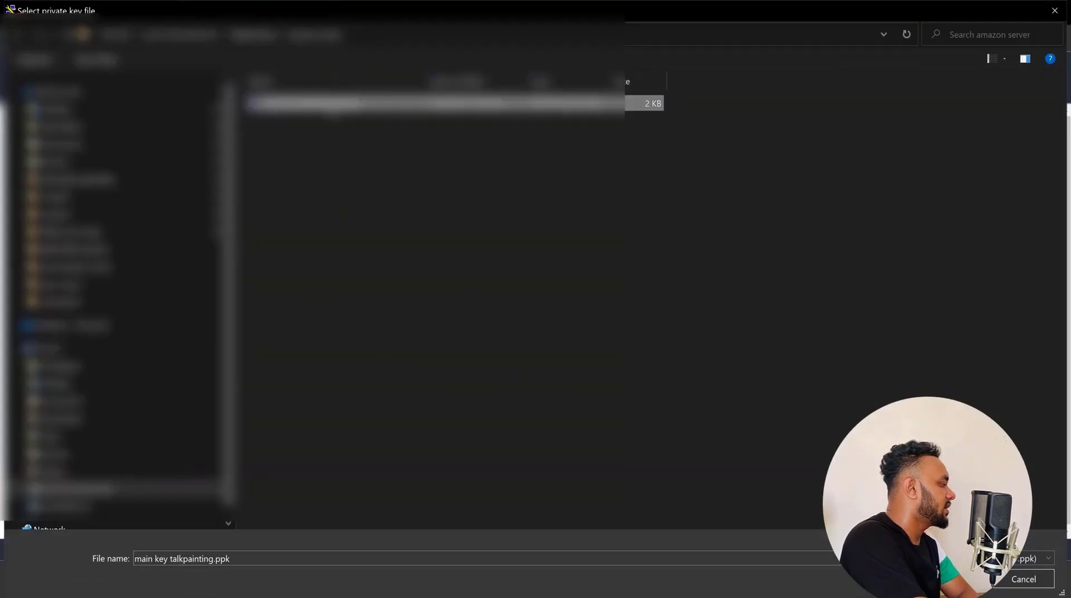
{"action": "left_click", "coordinate": [253, 35]}
{"action": "left_click", "coordinate": [181, 36]}
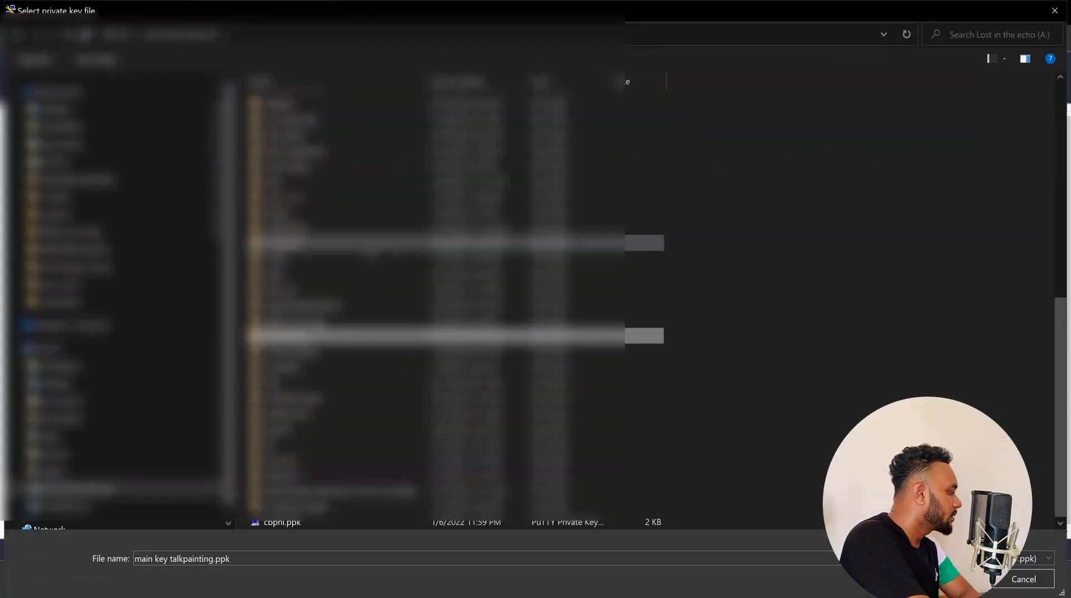
{"action": "left_click", "coordinate": [367, 246]}
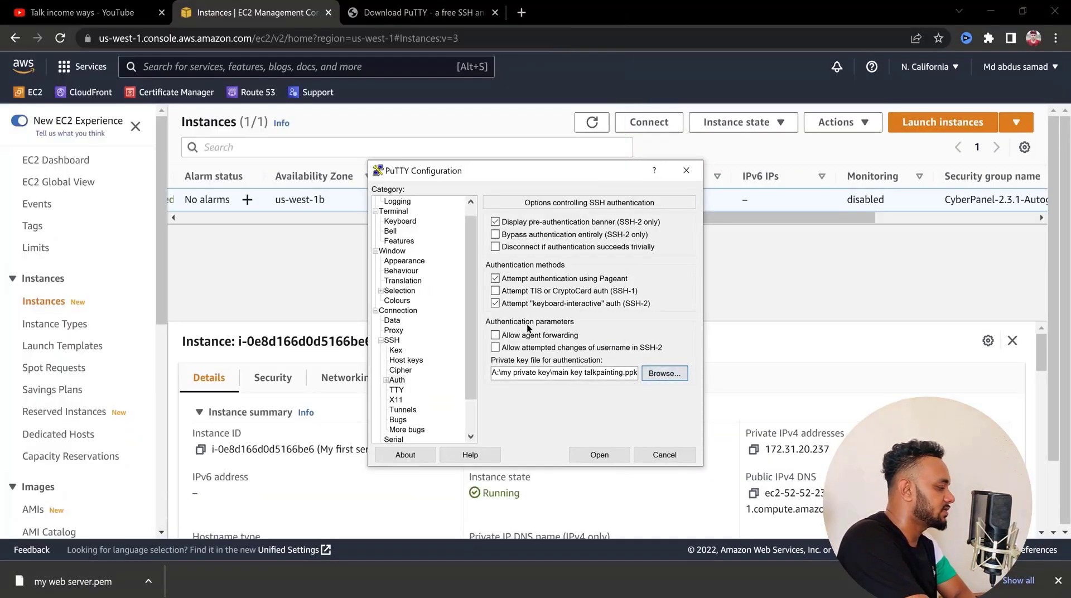
Open the SSH session to 52.52.231.179, accept the server's host key, and move the terminal window aside
{"action": "scroll", "coordinate": [441, 284], "scroll_direction": "up", "scroll_amount": 1}
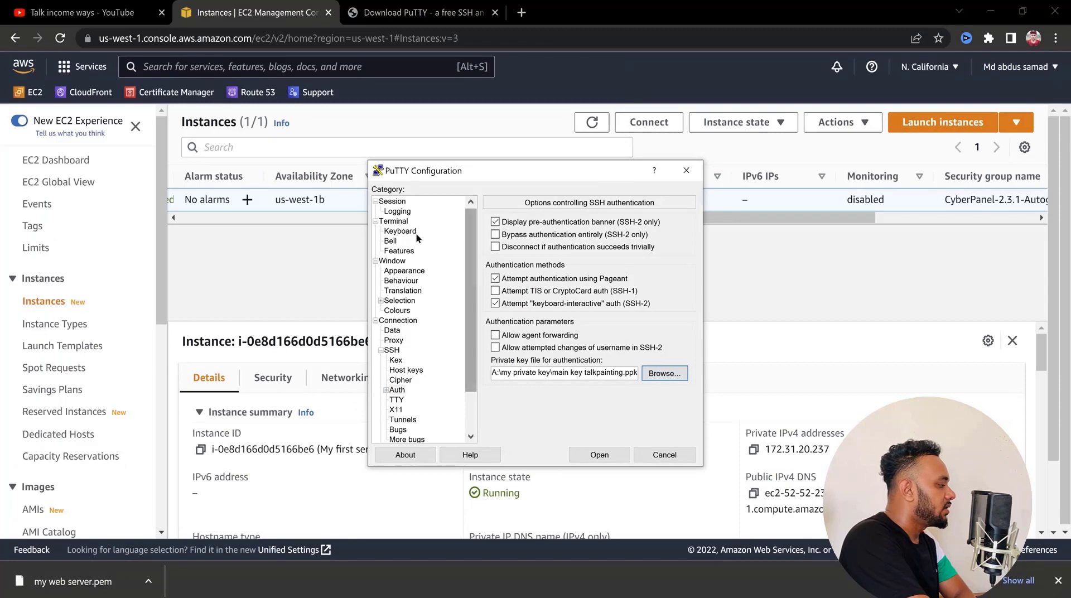
{"action": "left_click", "coordinate": [402, 203]}
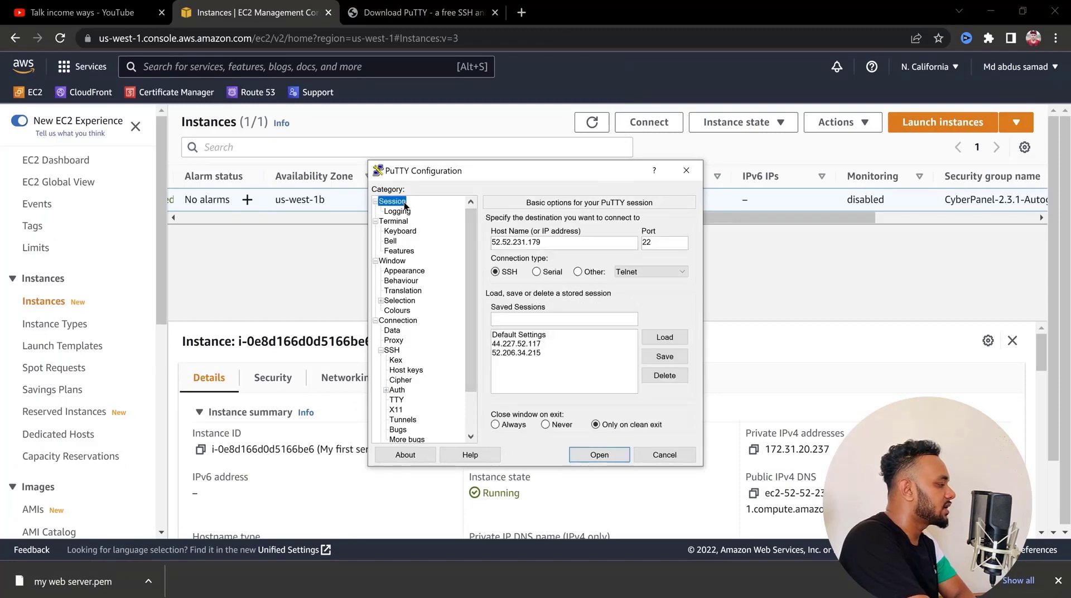
{"action": "left_click", "coordinate": [599, 455]}
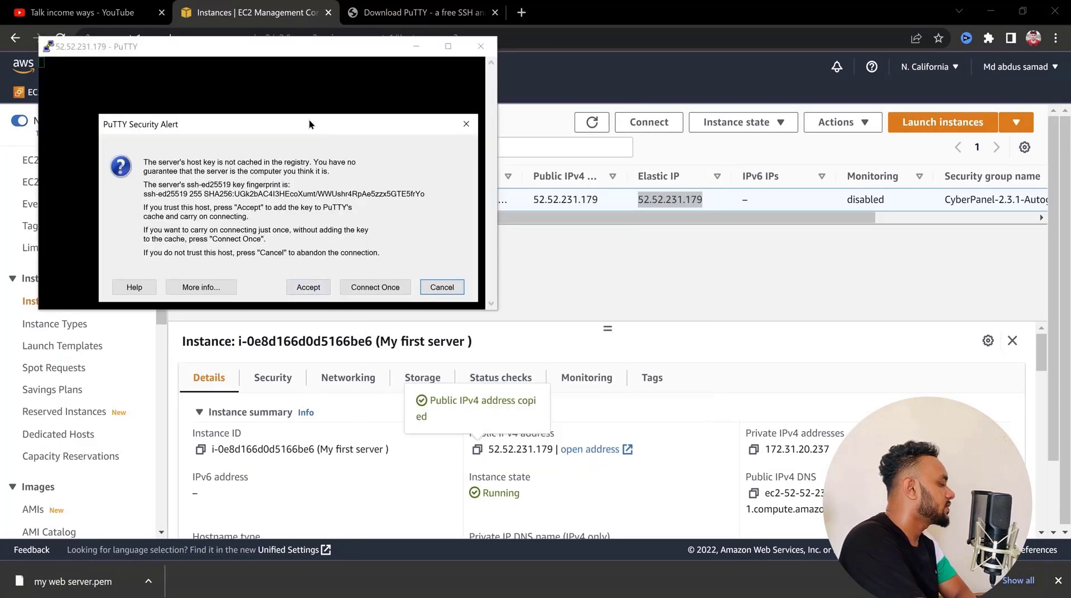
{"action": "left_click_drag", "start_coordinate": [309, 119], "coordinate": [636, 136]}
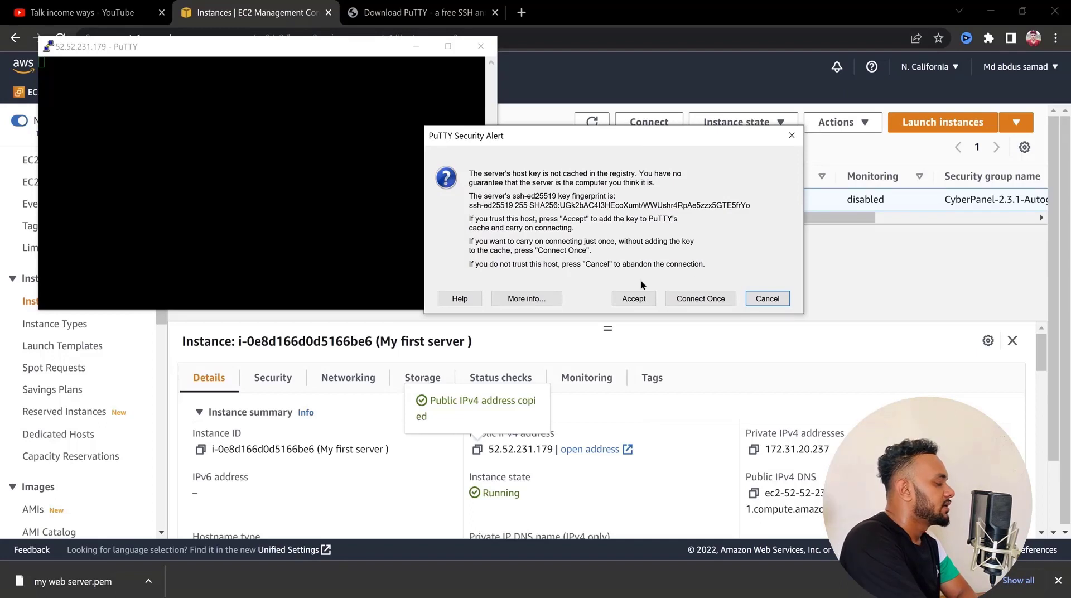
{"action": "left_click", "coordinate": [635, 299]}
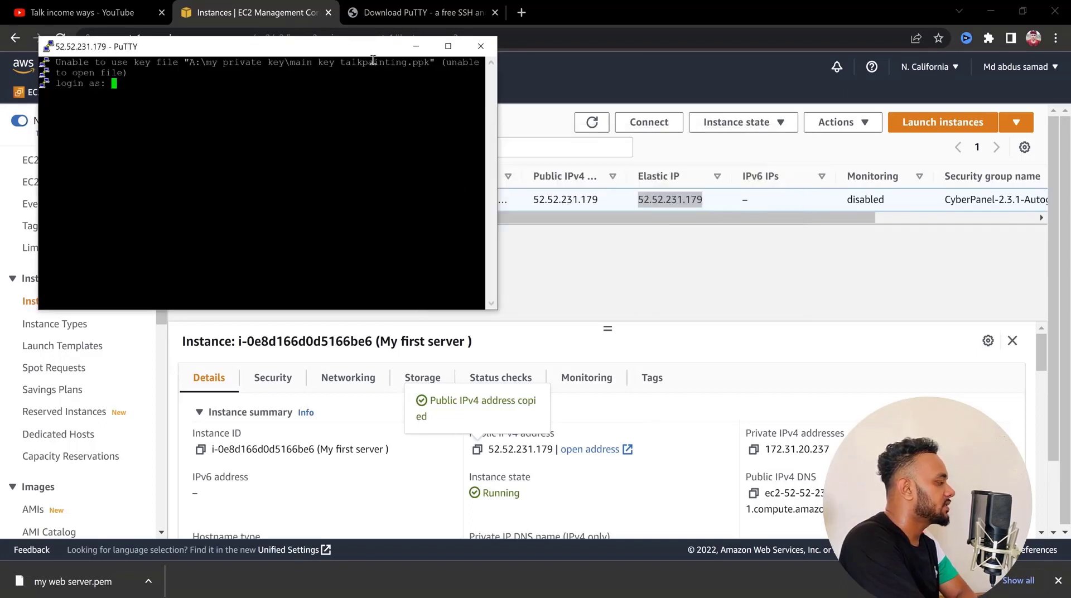
{"action": "left_click_drag", "start_coordinate": [350, 49], "coordinate": [688, 87]}
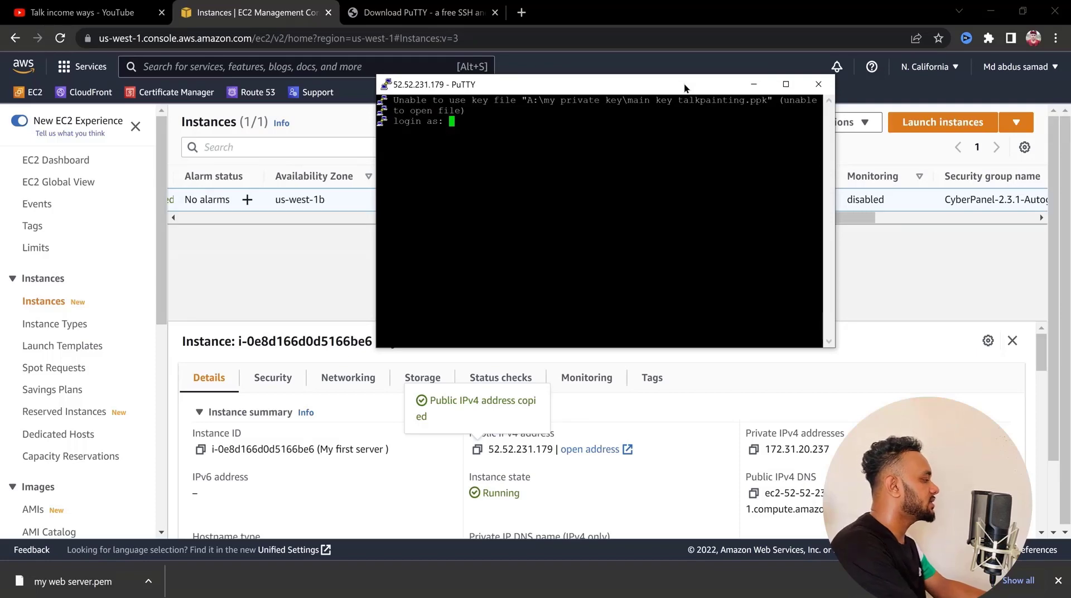
Open the connection page of the "My first server" instance in the AWS console and check its user name field
{"action": "left_click", "coordinate": [273, 265]}
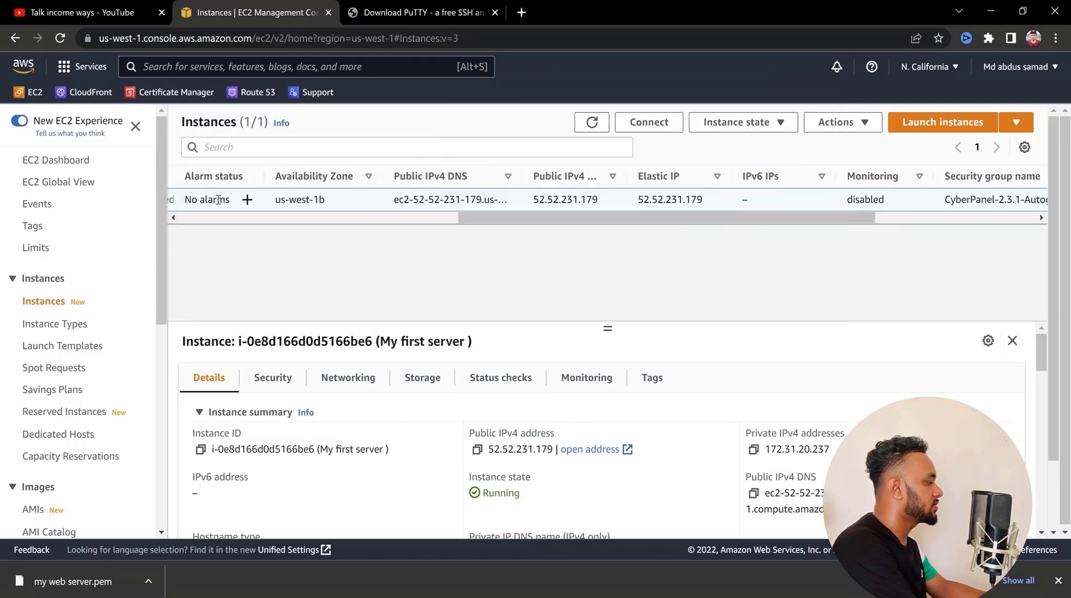
{"action": "left_click_drag", "start_coordinate": [512, 219], "coordinate": [259, 206]}
{"action": "left_click", "coordinate": [341, 198]}
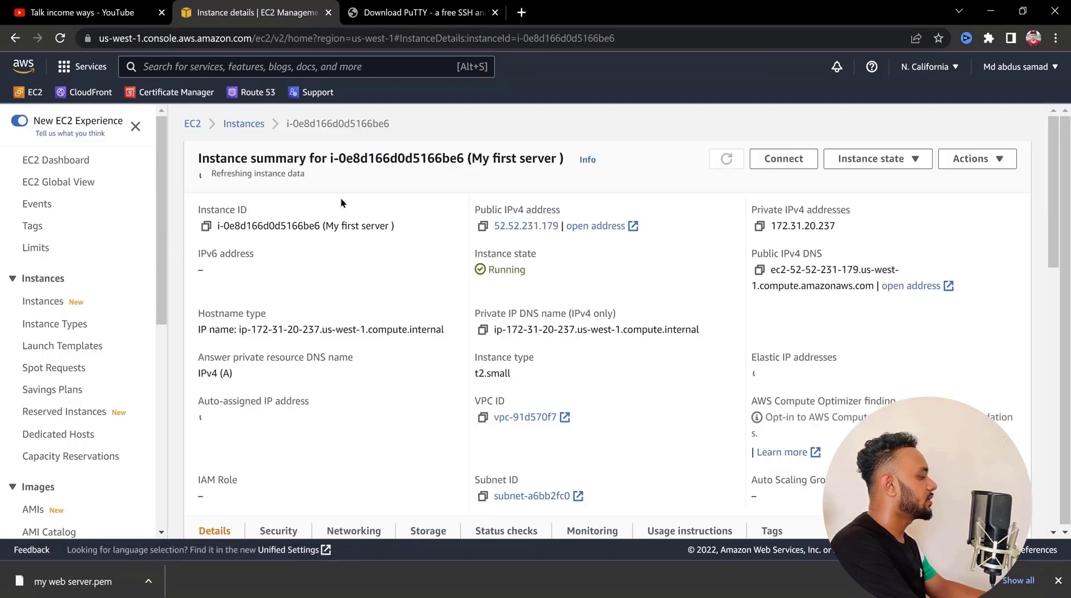
{"action": "left_click", "coordinate": [811, 167]}
{"action": "left_click", "coordinate": [136, 383]}
{"action": "key", "text": "BackSpace"}
{"action": "key", "text": "BackSpace"}
{"action": "key", "text": "BackSpace"}
{"action": "key", "text": "BackSpace"}
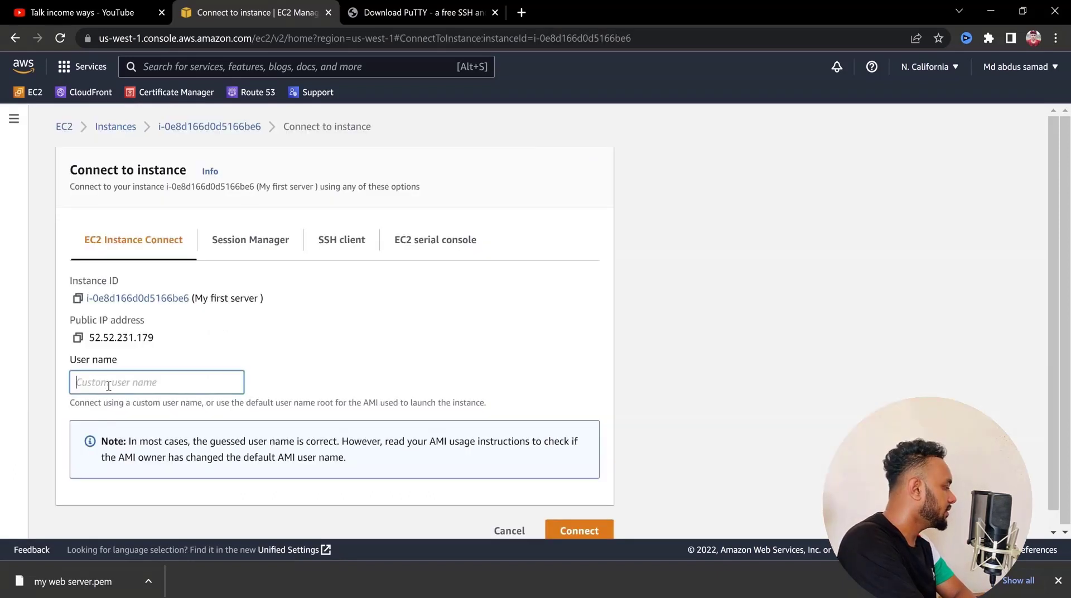
{"action": "left_click", "coordinate": [277, 363]}
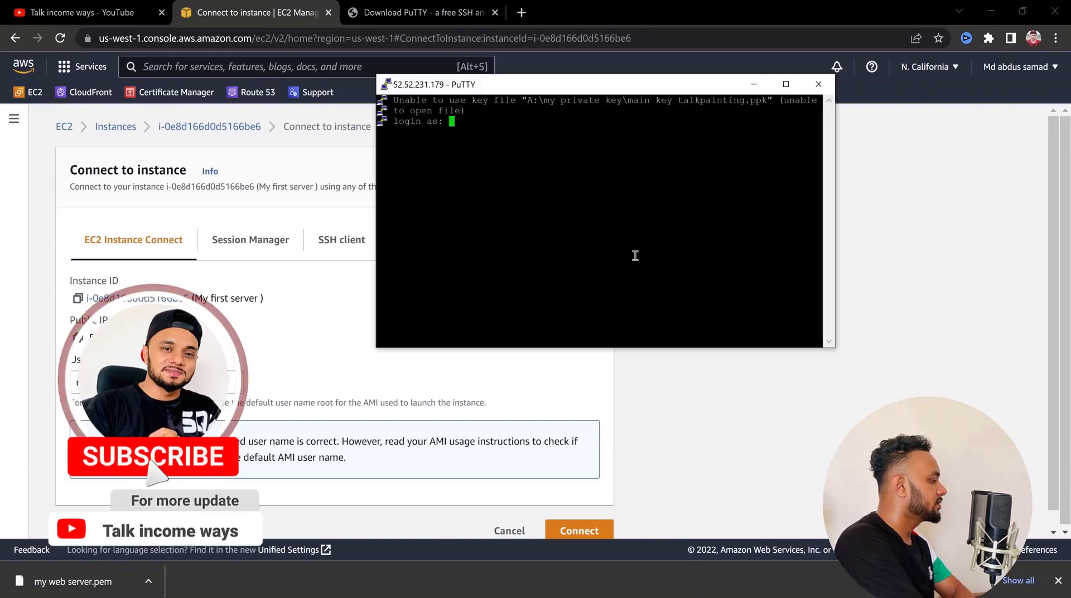
Log in to the PuTTY session on 52.52.231.179 as ubuntu and maximize the terminal window
{"action": "left_click_drag", "start_coordinate": [307, 133], "coordinate": [575, 149]}
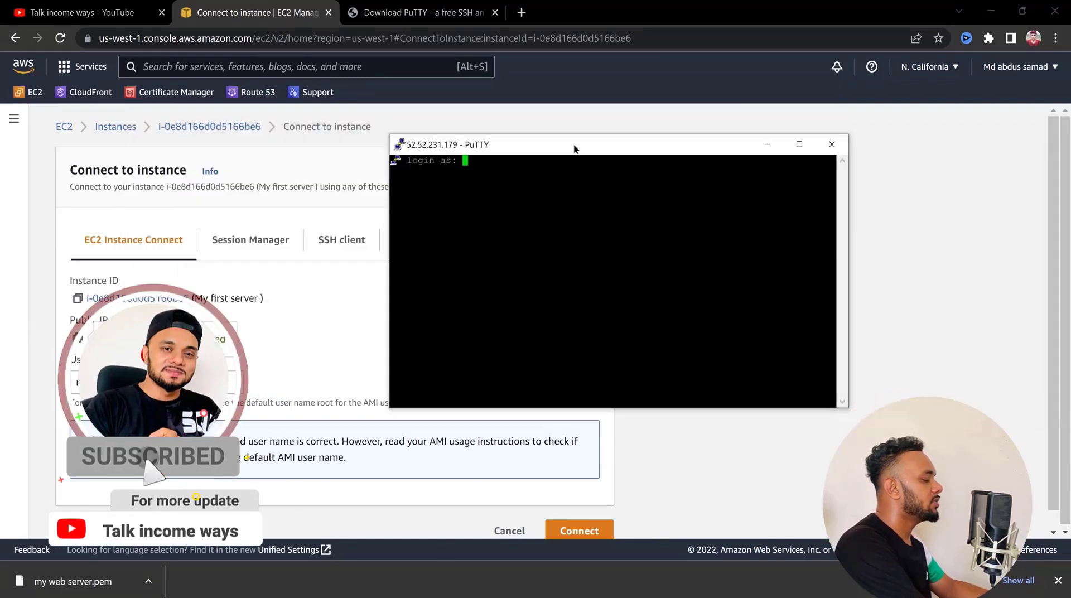
{"action": "left_click", "coordinate": [798, 143]}
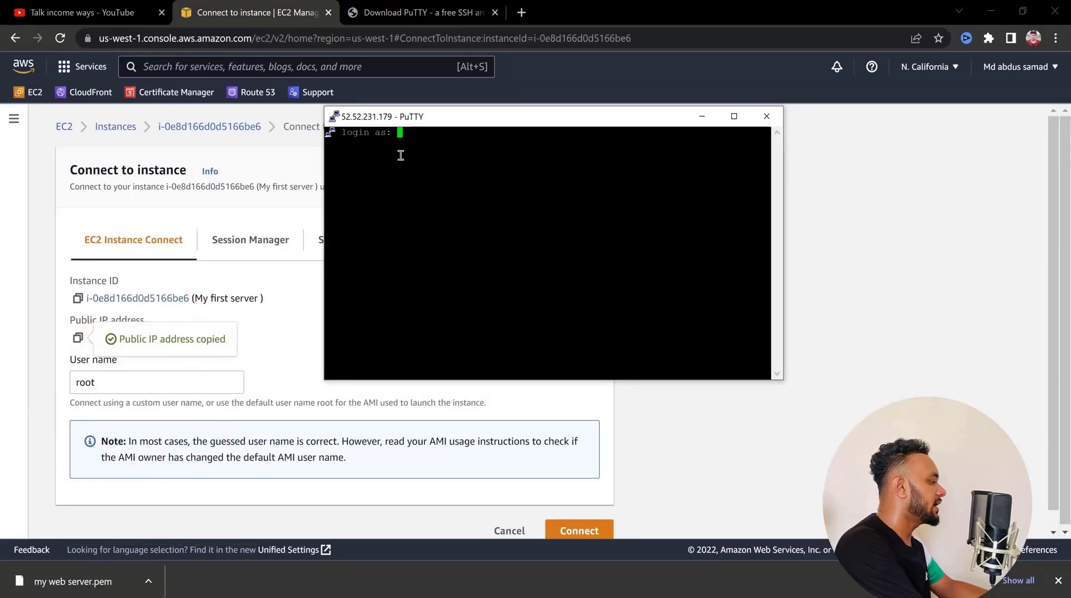
{"action": "type", "text": "ubu"}
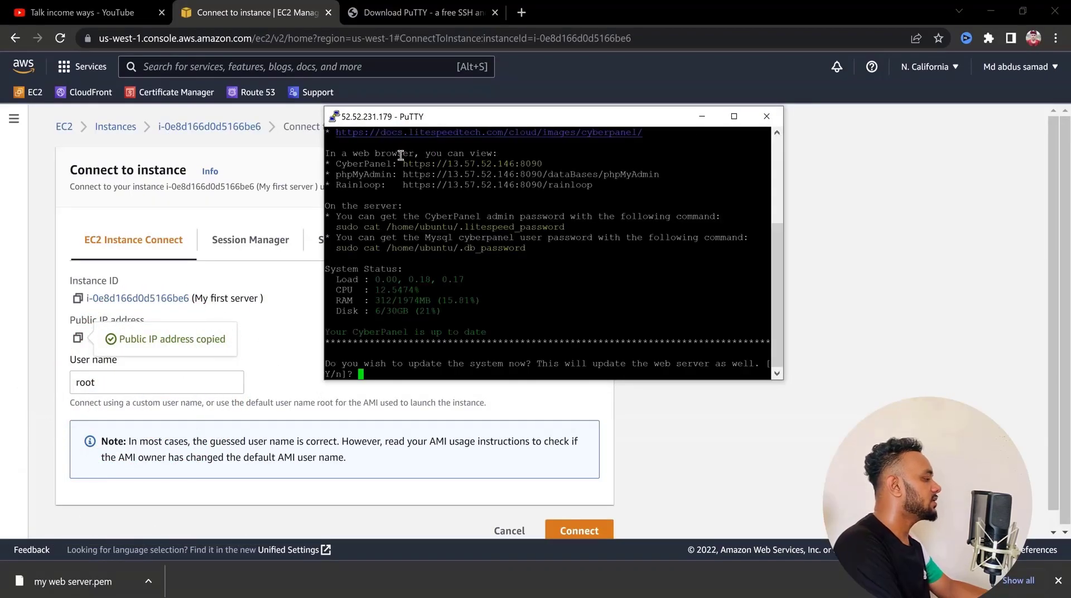
{"action": "left_click", "coordinate": [734, 117]}
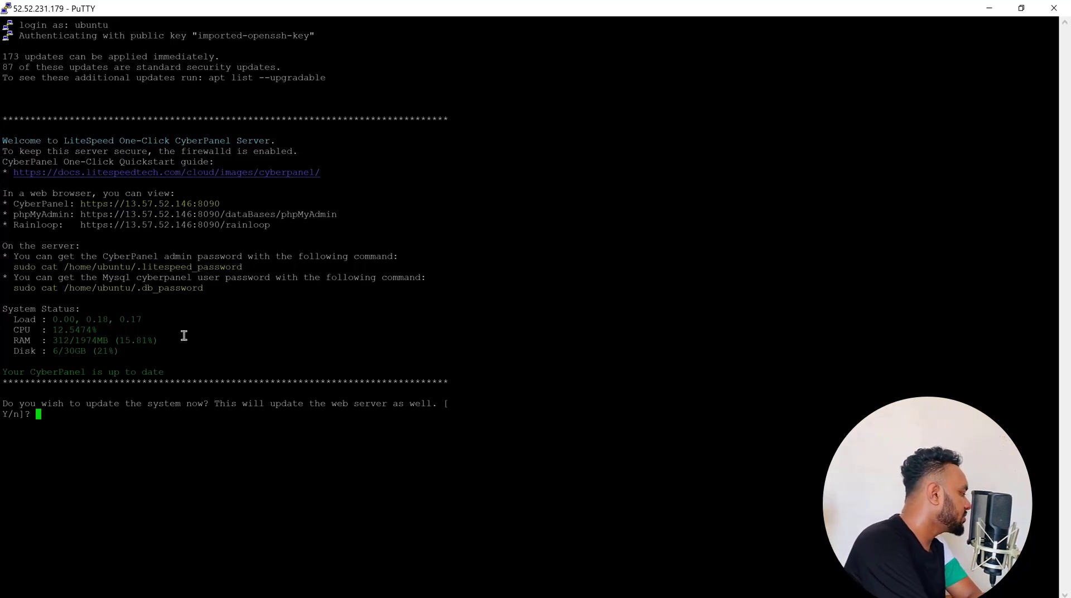
Copy the CyberPanel welcome text through the up-to-date line into the "cyberpanel upgrade.txt" note and move the note window aside
{"action": "left_click_drag", "start_coordinate": [167, 370], "coordinate": [2, 145]}
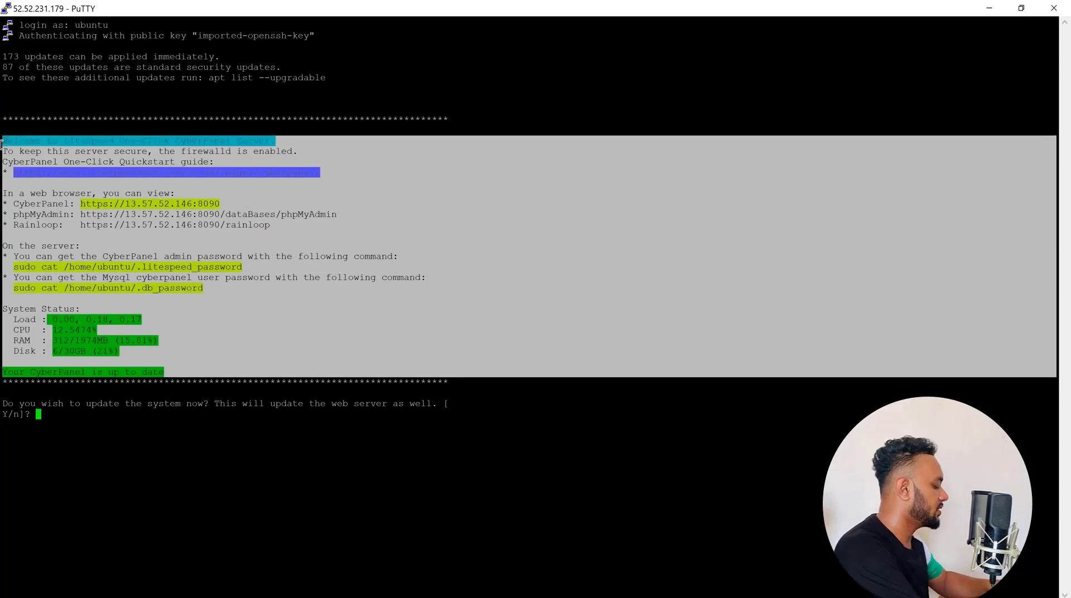
{"action": "key", "text": "ctrl+c"}
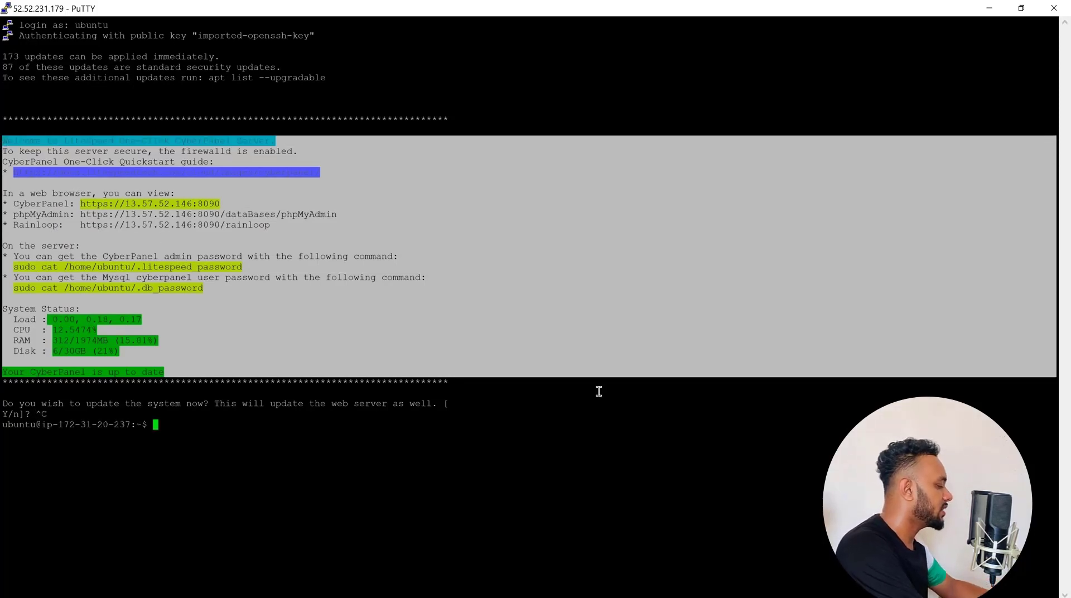
{"action": "key", "text": "alt+Tab"}
{"action": "left_click", "coordinate": [445, 279]}
{"action": "key", "text": "ctrl+v"}
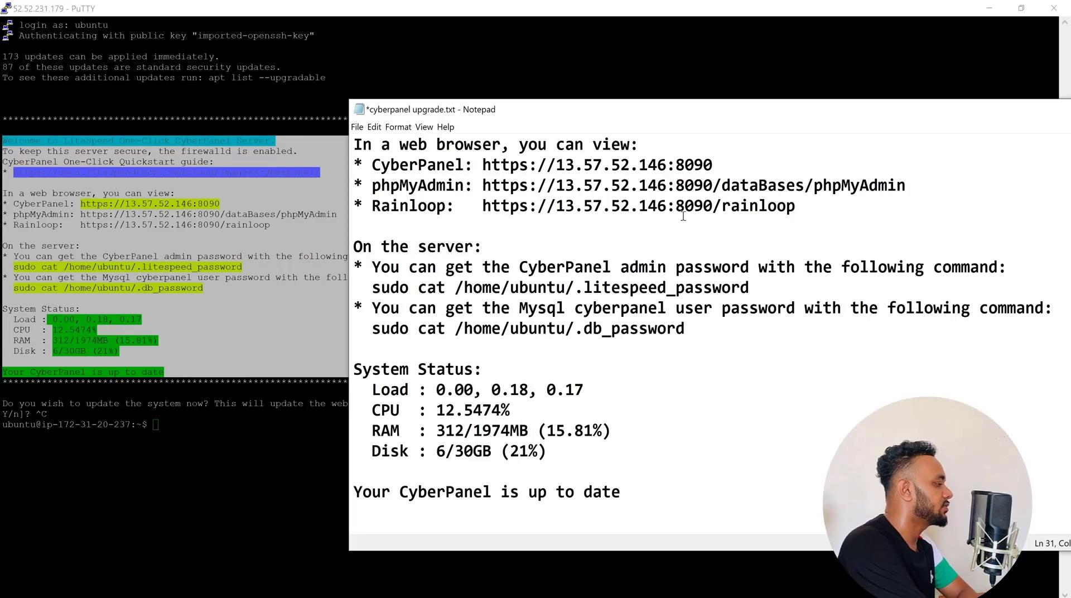
{"action": "left_click_drag", "start_coordinate": [714, 165], "coordinate": [481, 167]}
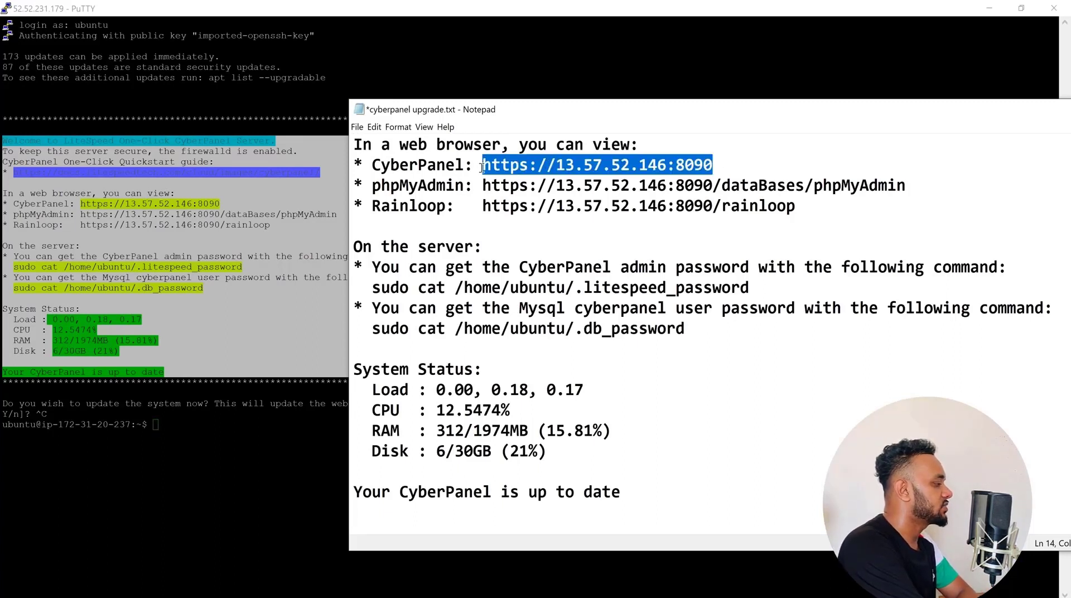
{"action": "left_click_drag", "start_coordinate": [500, 114], "coordinate": [701, 117]}
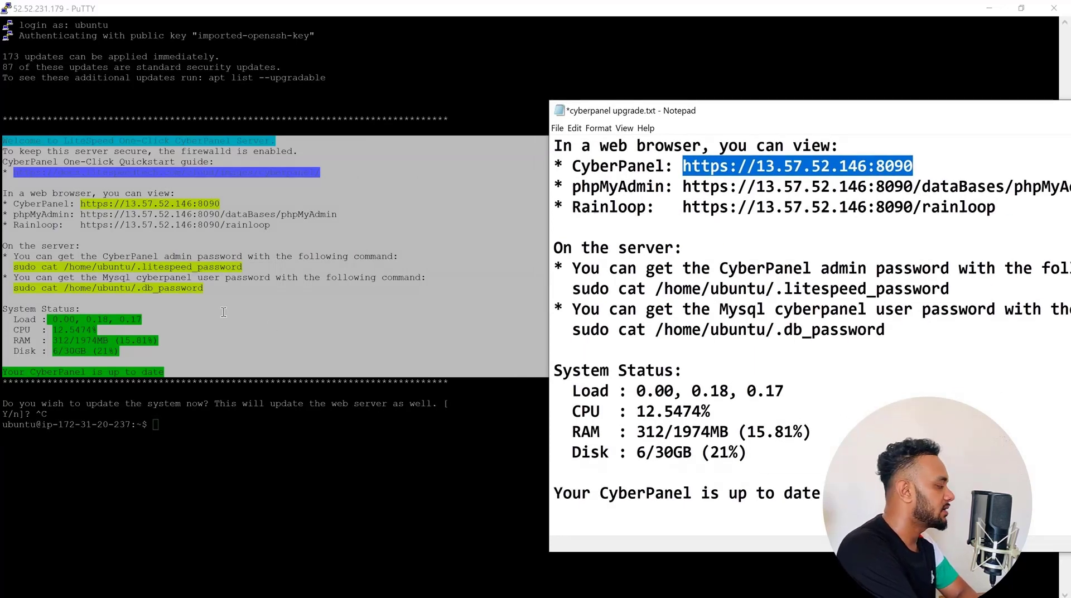
Try to accept the system update by answering Y in the terminal
{"action": "left_click", "coordinate": [175, 406]}
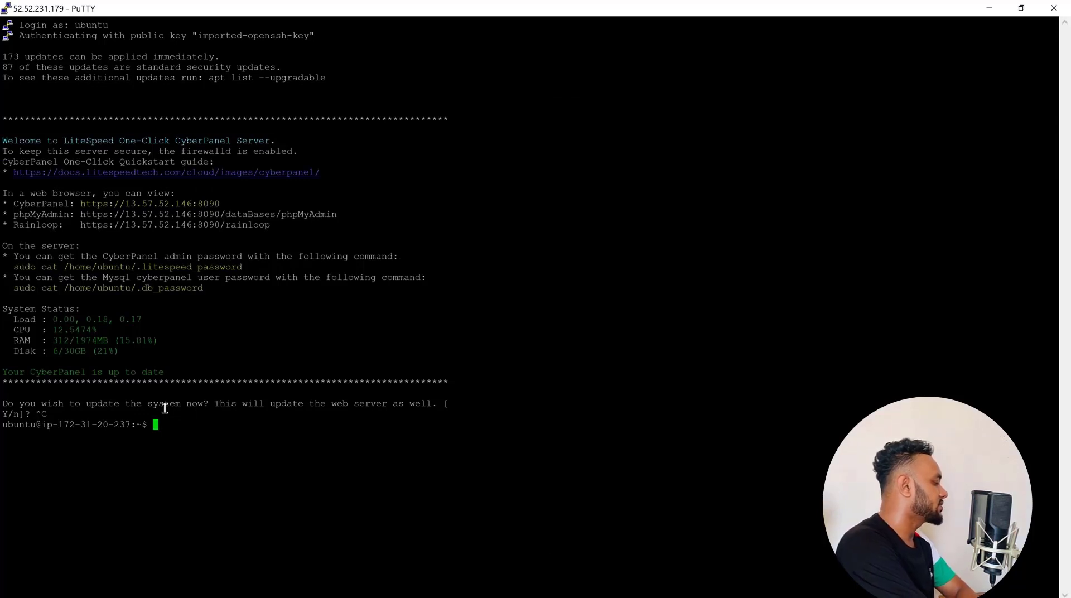
{"action": "type", "text": "Y"}
{"action": "key", "text": "Return"}
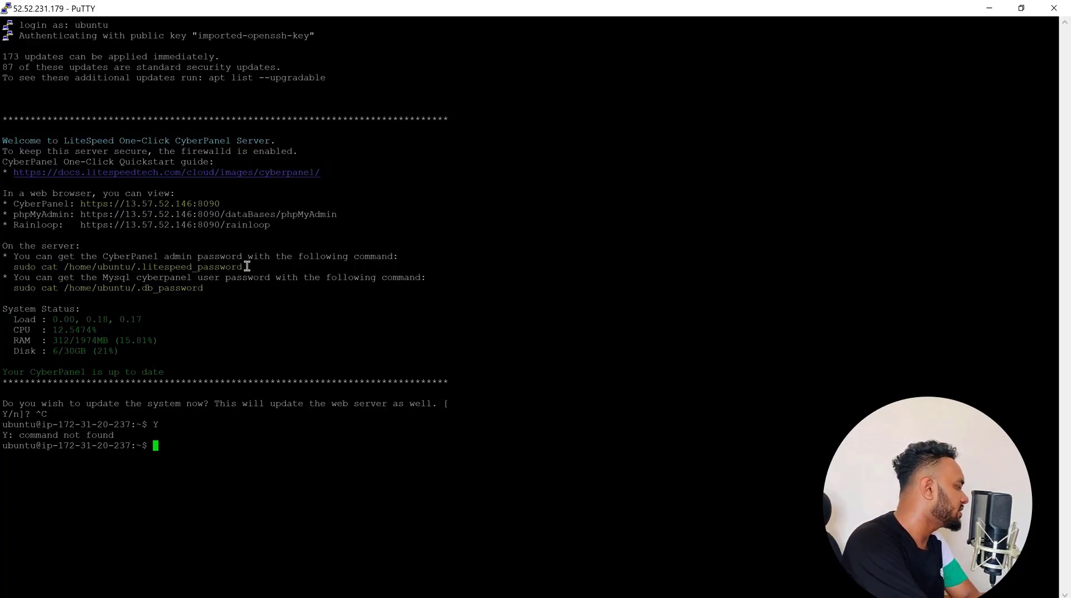
Copy the command sudo cat /home/ubuntu/.litespeed_password from the note and run it in the PuTTY terminal
{"action": "key", "text": "alt+Tab"}
{"action": "left_click_drag", "start_coordinate": [950, 289], "coordinate": [572, 288]}
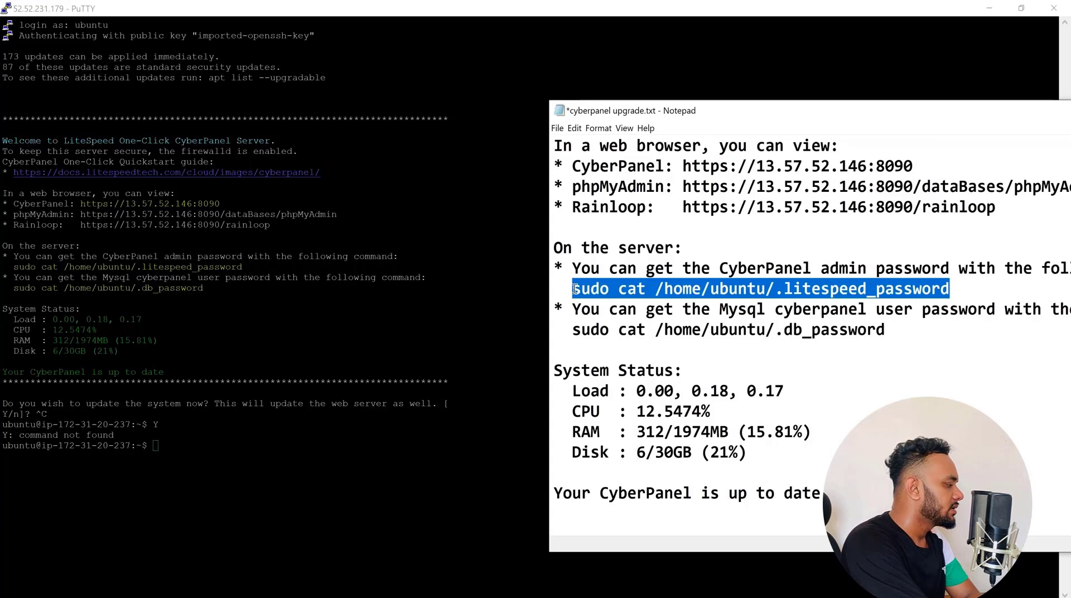
{"action": "right_click", "coordinate": [606, 289]}
{"action": "left_click", "coordinate": [635, 324]}
{"action": "left_click", "coordinate": [173, 448]}
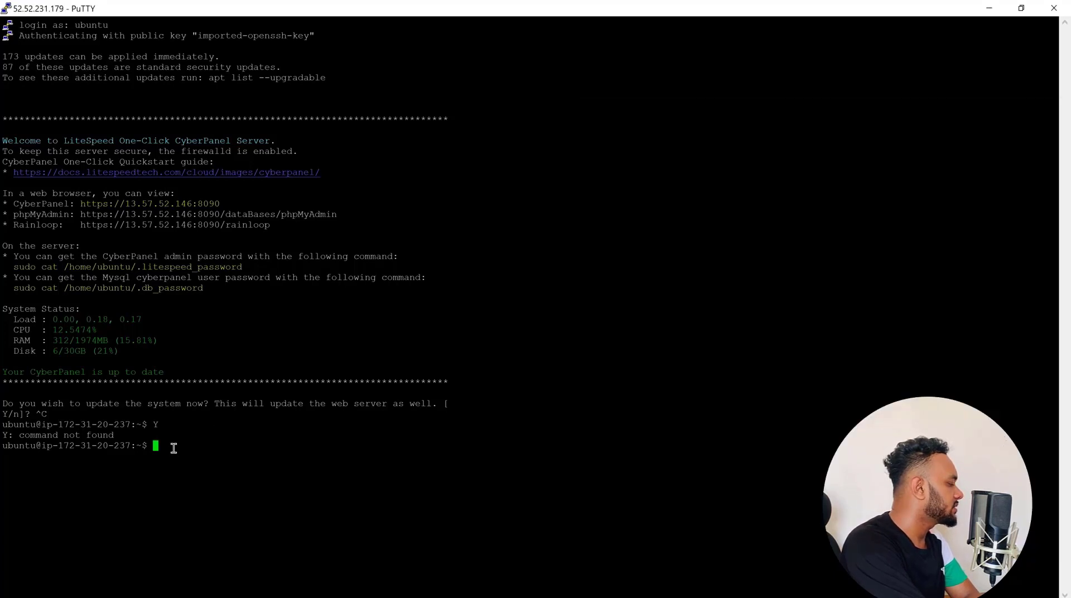
{"action": "right_click", "coordinate": [174, 448]}
{"action": "key", "text": "Return"}
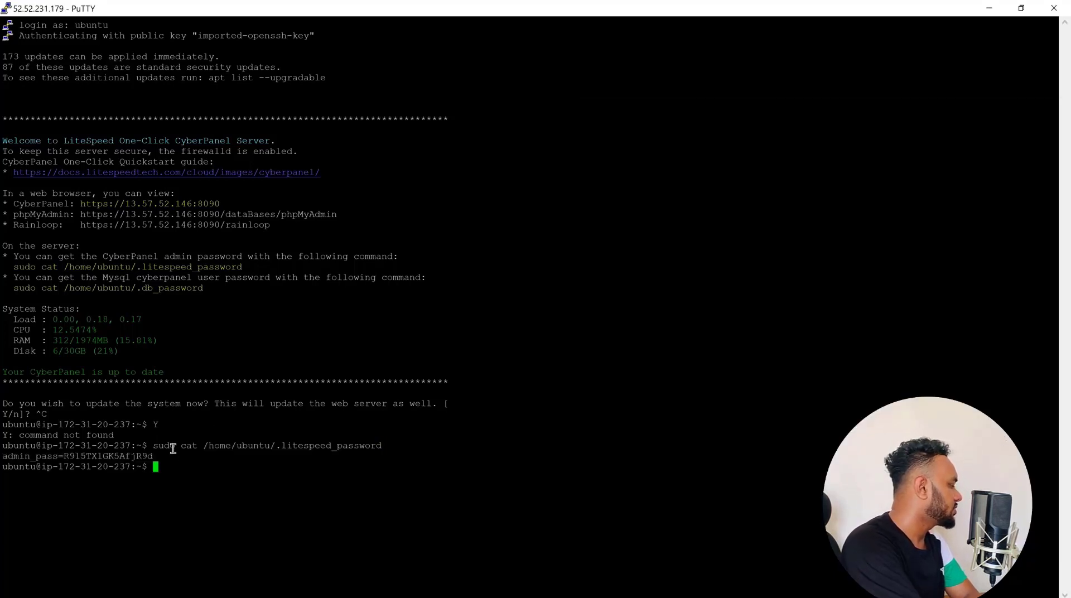
Copy the admin password line from the terminal and paste it into the note below the .db_password command
{"action": "left_click_drag", "start_coordinate": [162, 456], "coordinate": [4, 454]}
{"action": "key", "text": "ctrl+c"}
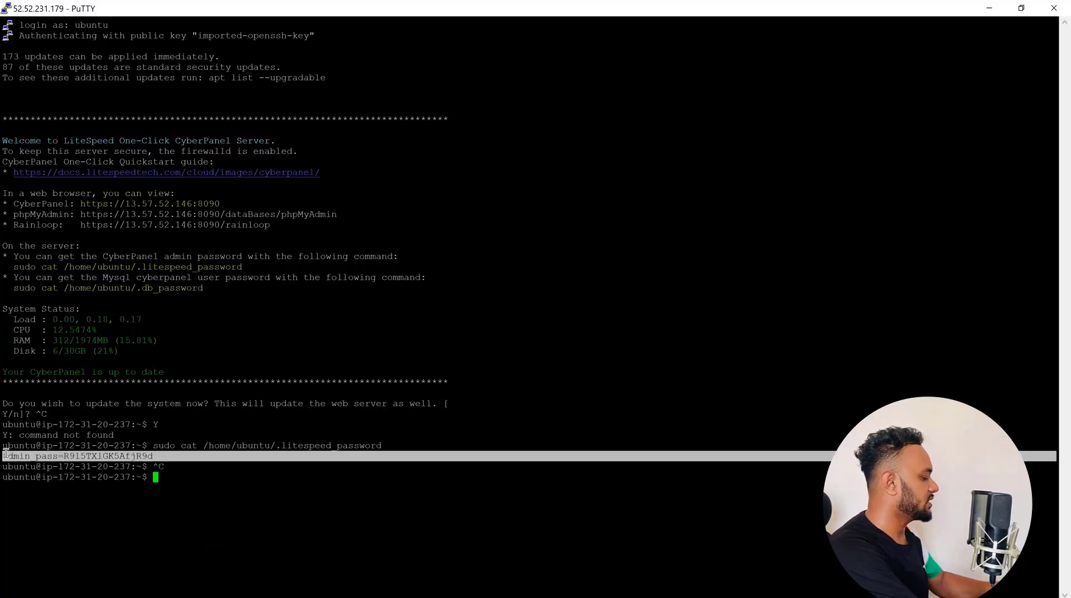
{"action": "key", "text": "alt+Tab"}
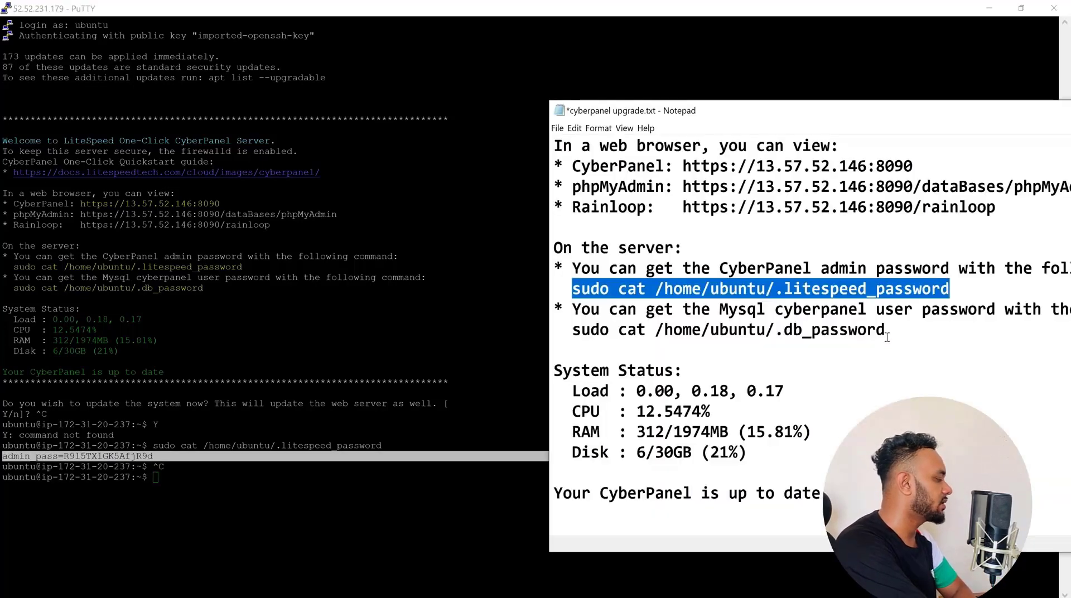
{"action": "left_click", "coordinate": [917, 324]}
{"action": "key", "text": "Return"}
{"action": "key", "text": "Return"}
{"action": "key", "text": "ctrl+v"}
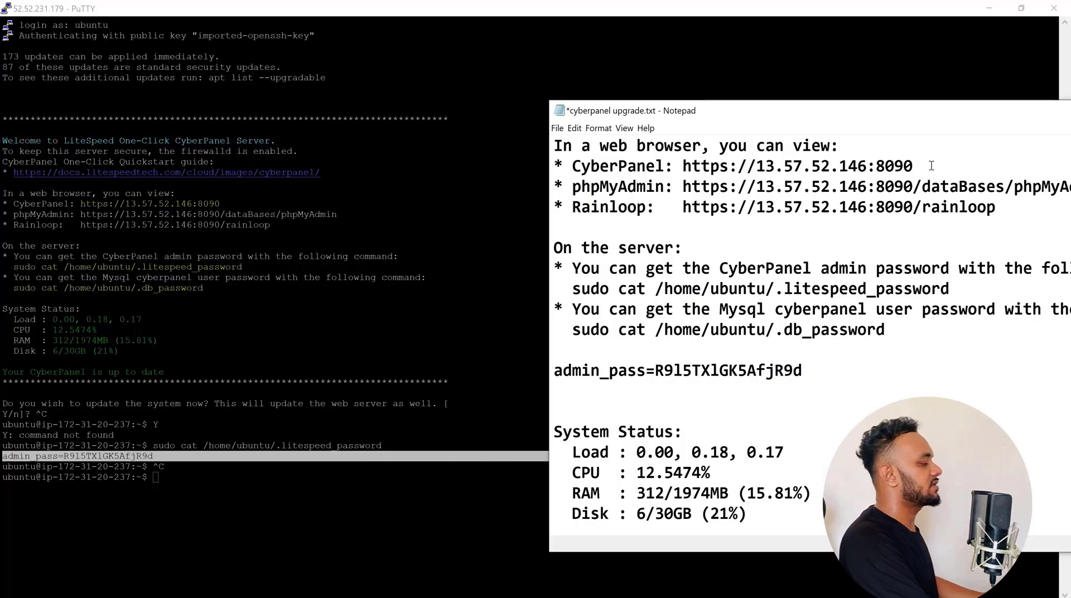
{"action": "left_click_drag", "start_coordinate": [914, 166], "coordinate": [683, 166]}
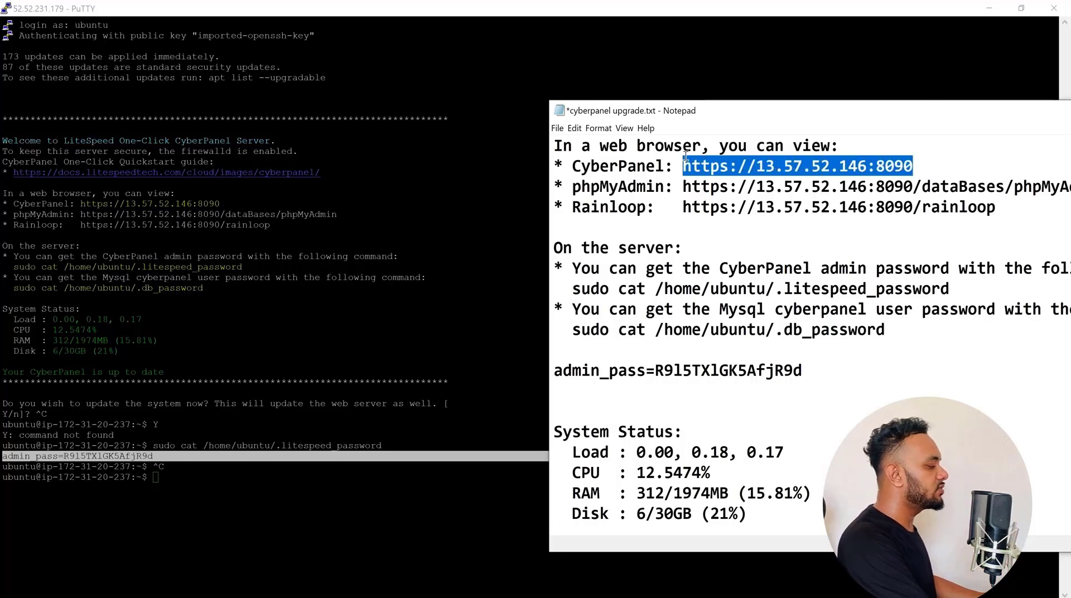
{"action": "right_click", "coordinate": [732, 170]}
{"action": "left_click", "coordinate": [745, 198]}
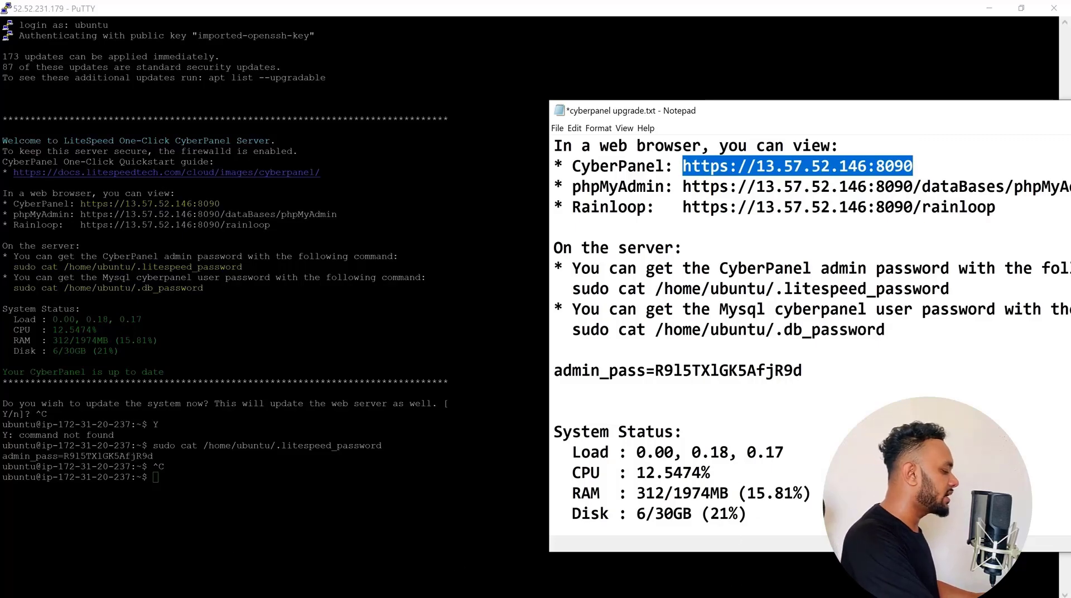
{"action": "left_click", "coordinate": [704, 596]}
{"action": "left_click", "coordinate": [520, 12]}
{"action": "right_click", "coordinate": [532, 38]}
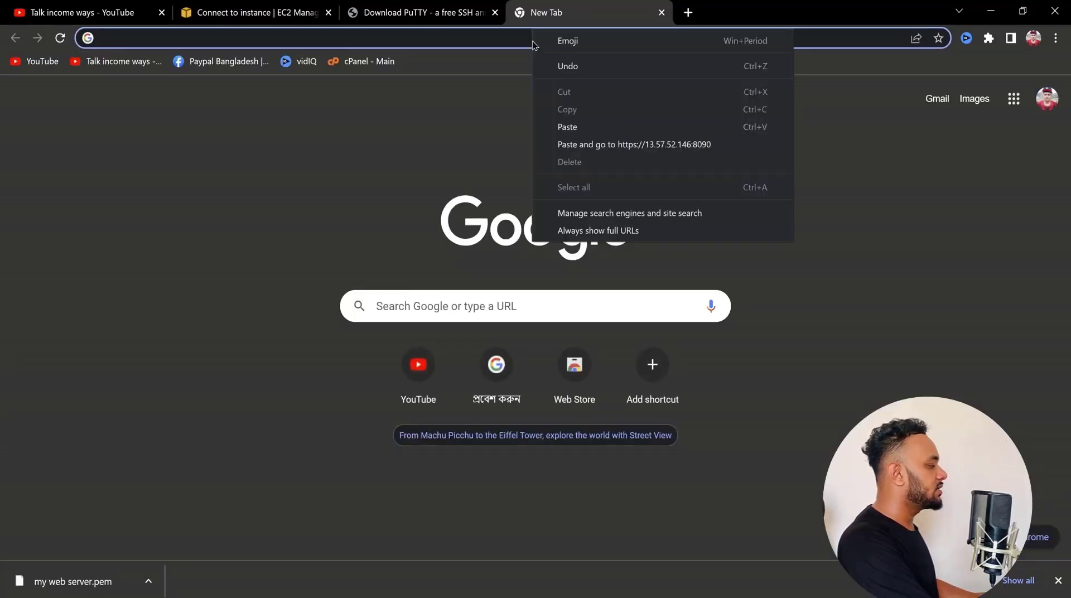
{"action": "left_click", "coordinate": [586, 144]}
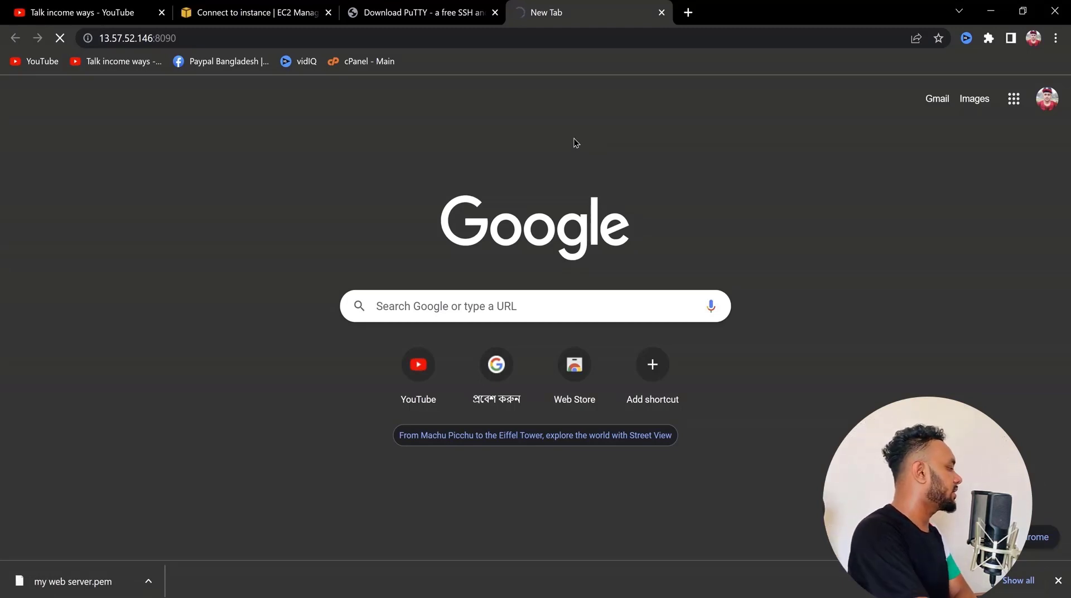
{"action": "left_click", "coordinate": [1058, 580]}
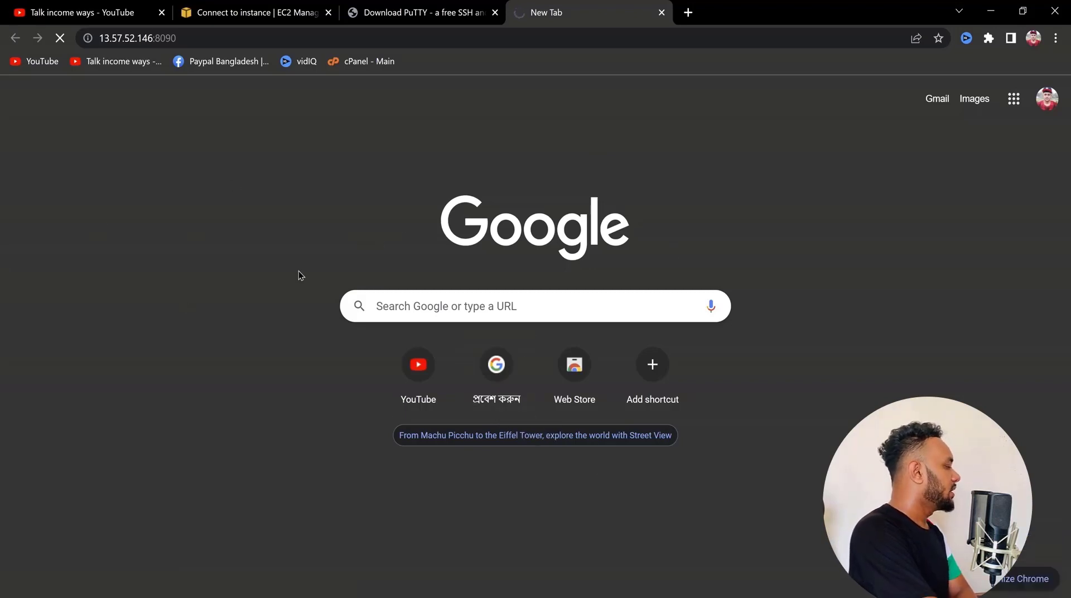
Copy the instance's public IP address from the EC2 console and replace the IP in the note's CyberPanel URL with 52.52.231.179
{"action": "key", "text": "alt+Tab"}
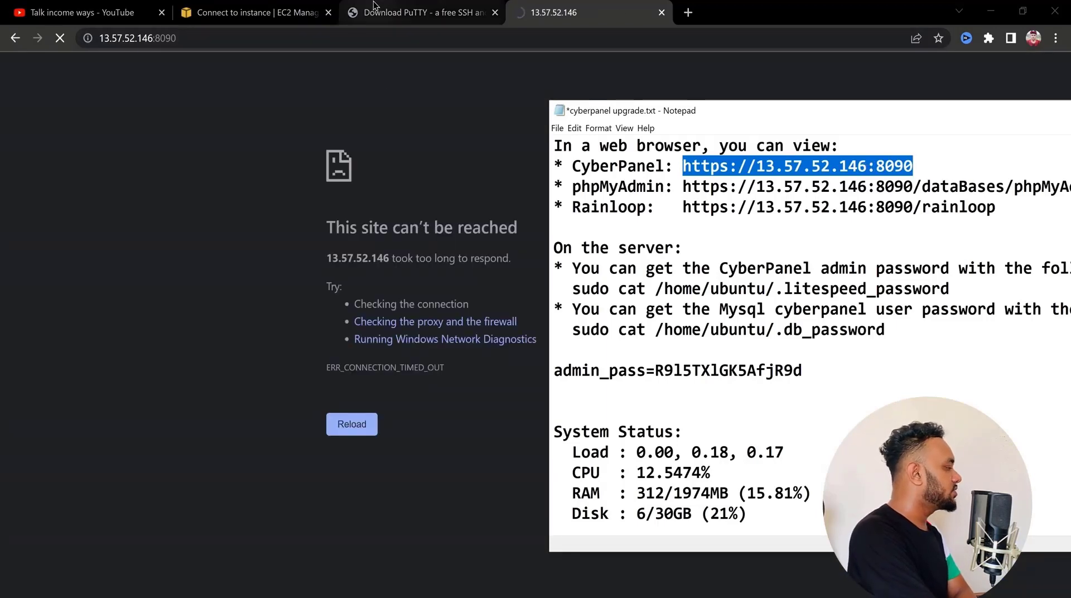
{"action": "left_click", "coordinate": [373, 6]}
{"action": "left_click", "coordinate": [251, 13]}
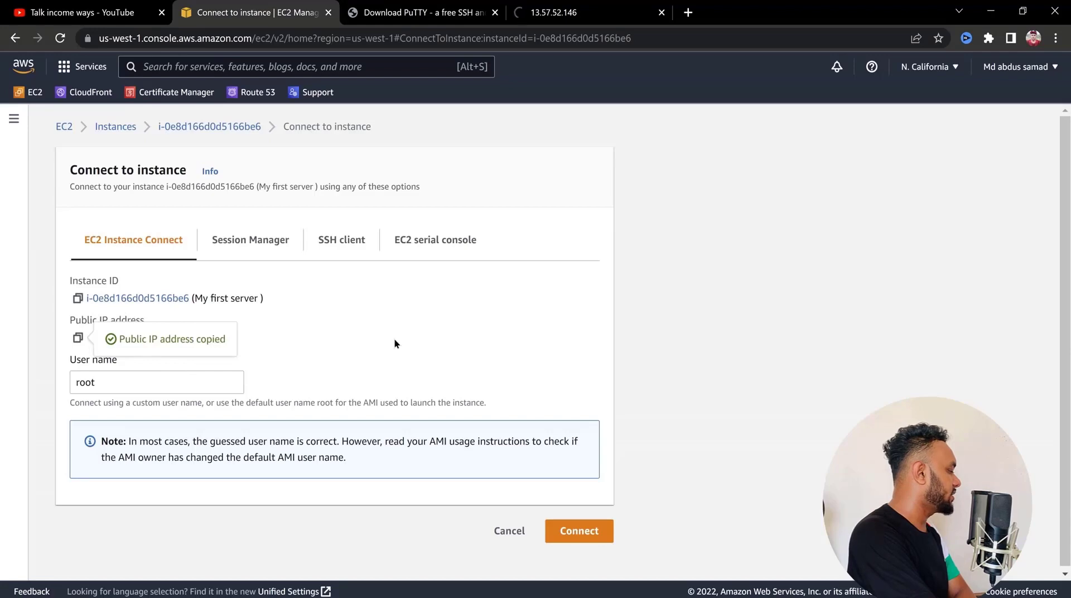
{"action": "left_click", "coordinate": [78, 338]}
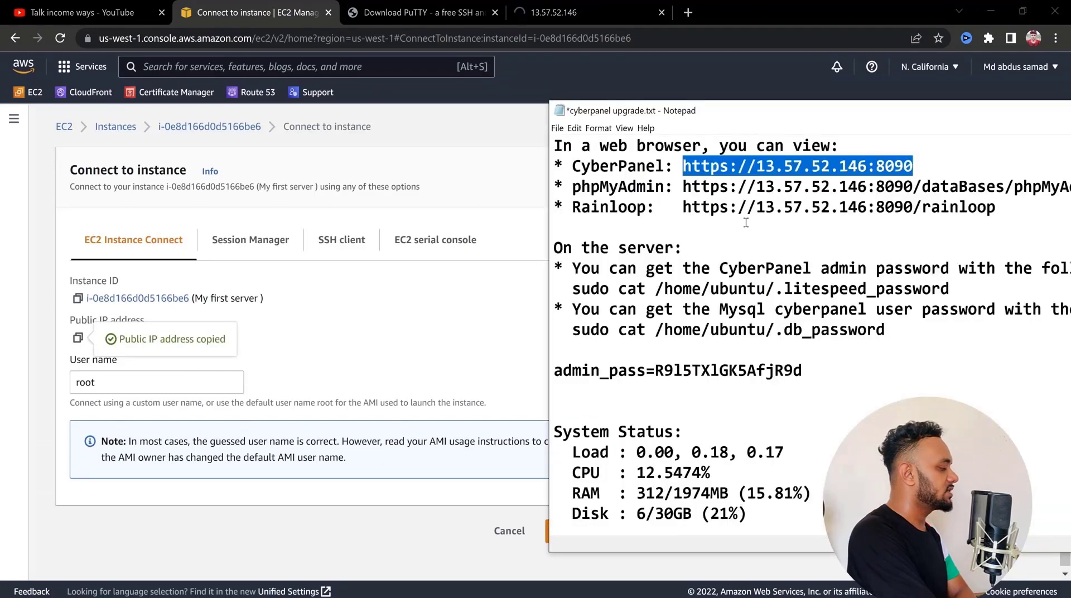
{"action": "left_click", "coordinate": [793, 206]}
{"action": "left_click_drag", "start_coordinate": [867, 165], "coordinate": [757, 166]}
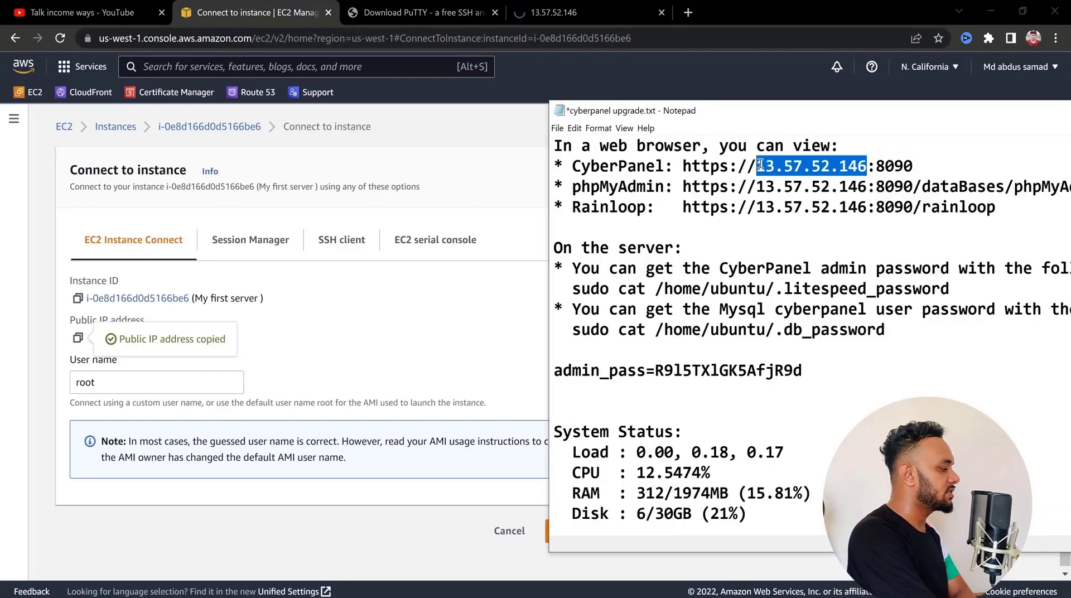
{"action": "key", "text": "ctrl+v"}
{"action": "left_click_drag", "start_coordinate": [921, 165], "coordinate": [679, 166]}
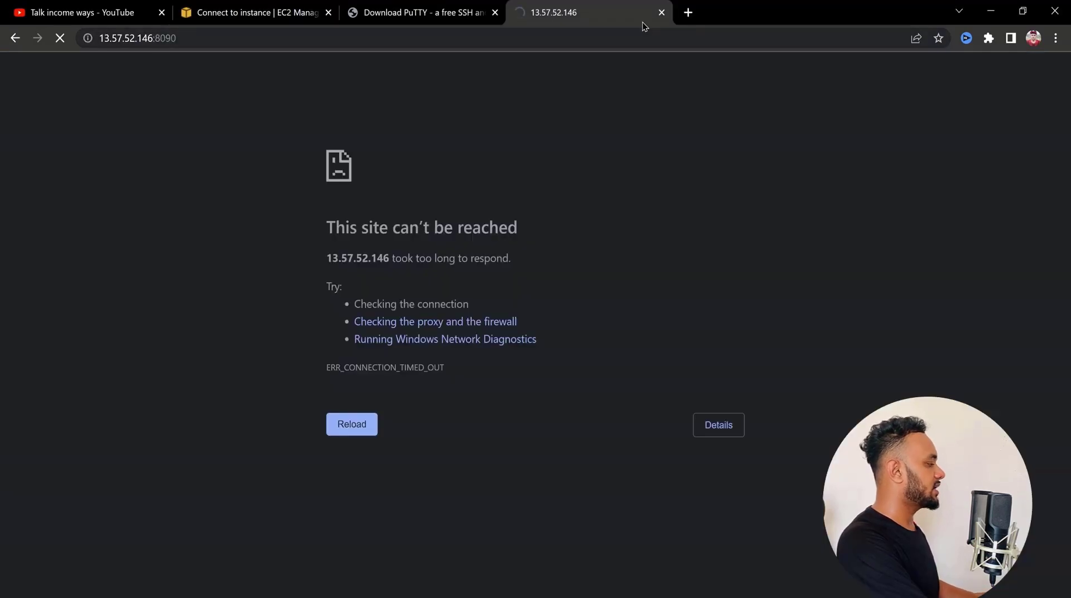
{"action": "left_click", "coordinate": [552, 17]}
{"action": "left_click", "coordinate": [687, 12]}
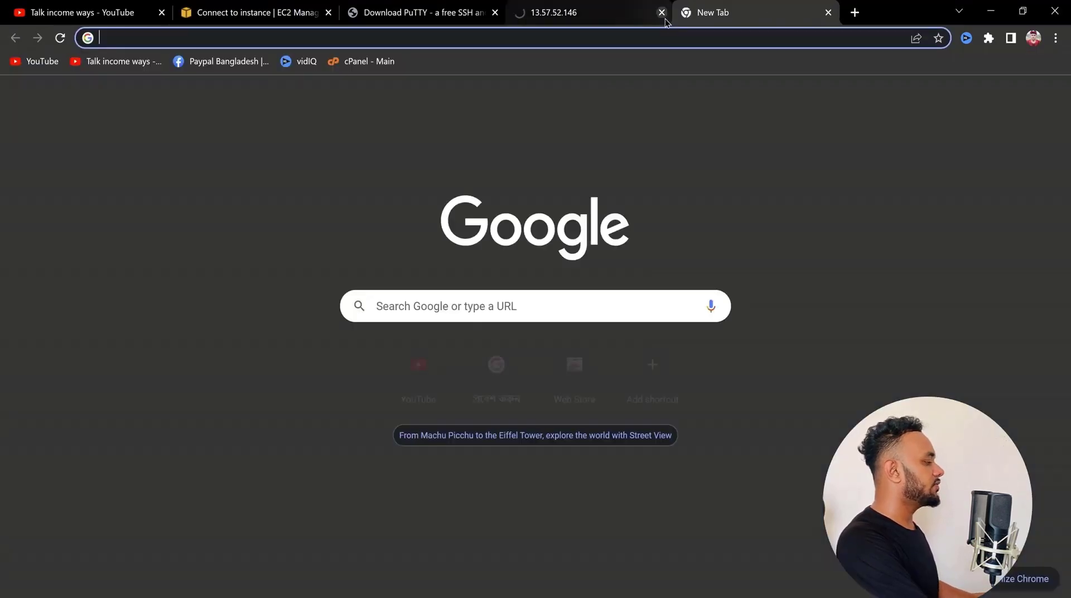
{"action": "key", "text": "ctrl+v"}
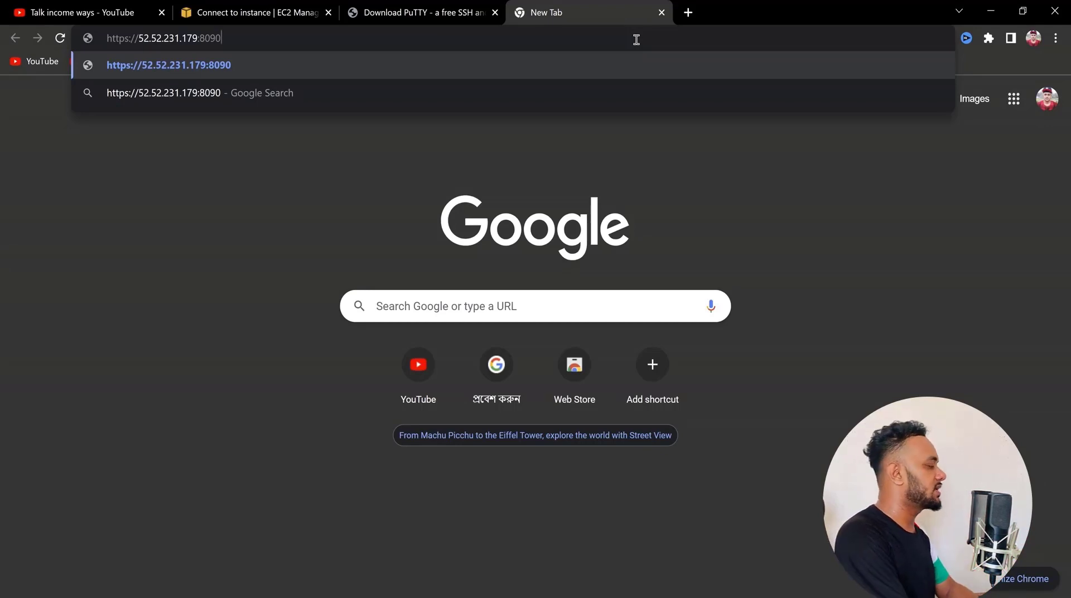
{"action": "key", "text": "Return"}
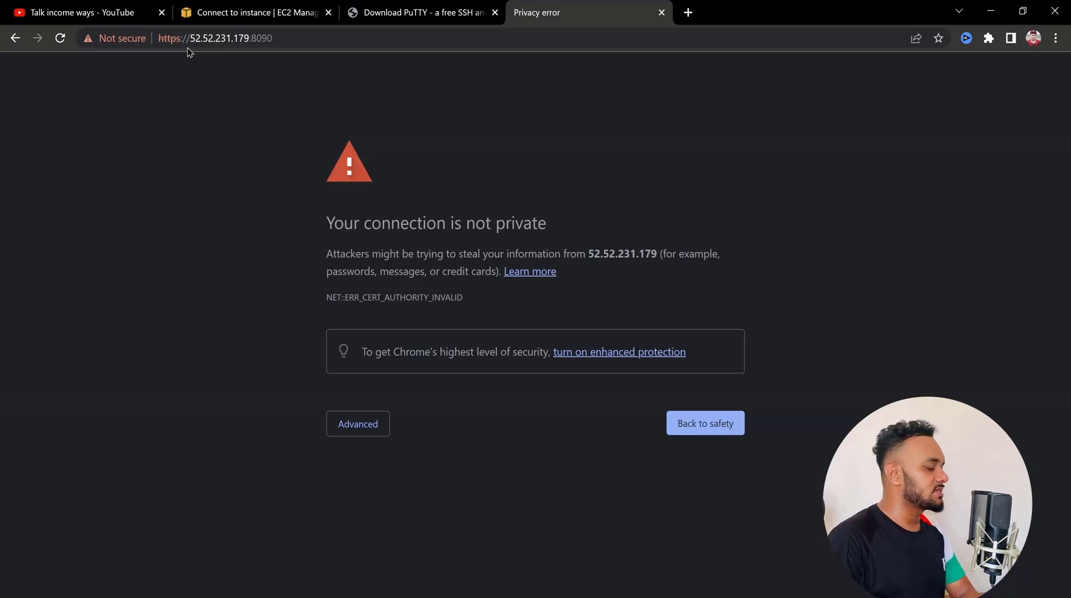
{"action": "left_click", "coordinate": [355, 421]}
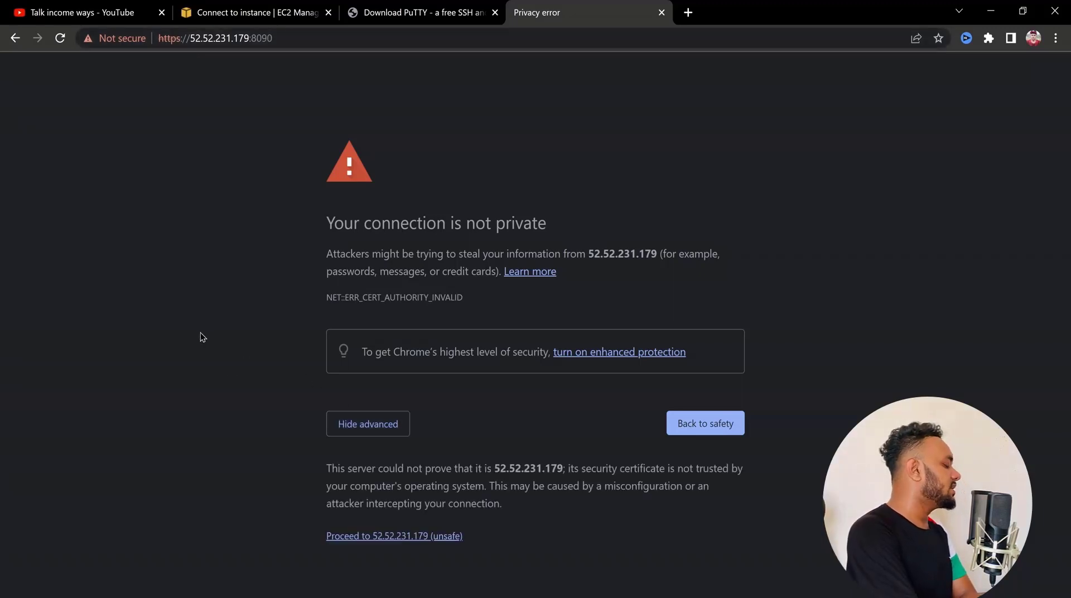
{"action": "left_click", "coordinate": [402, 536]}
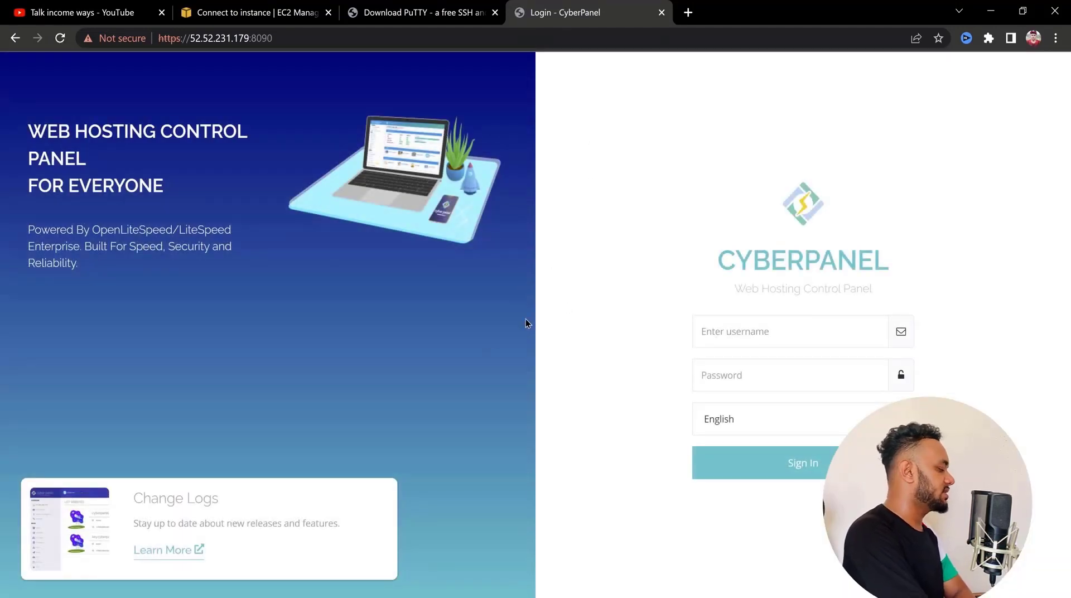
Copy only the admin password value from the note and return to the CyberPanel login page
{"action": "key", "text": "alt+Tab"}
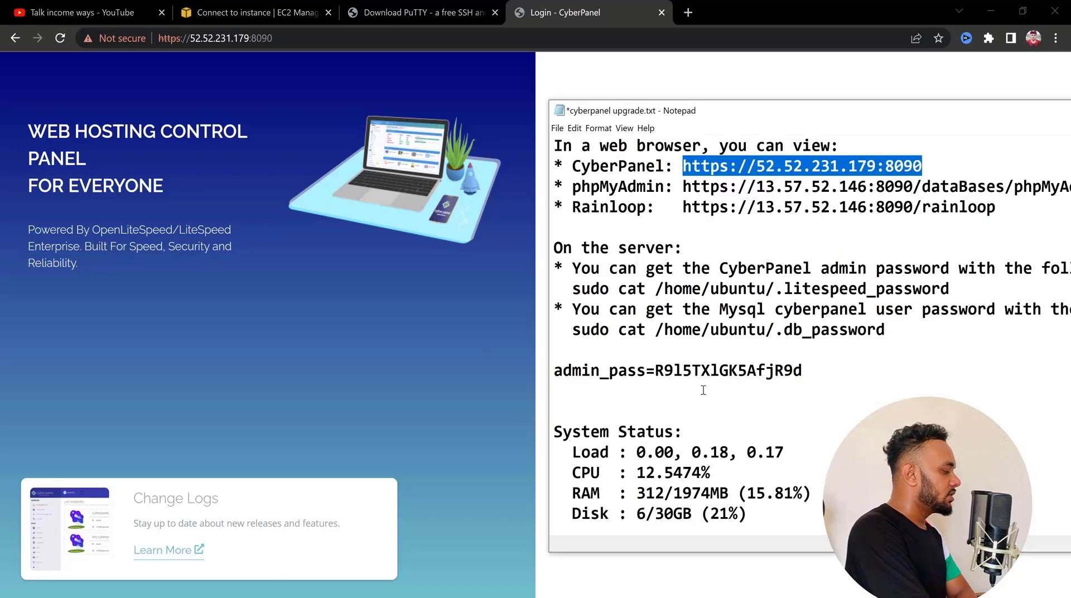
{"action": "left_click", "coordinate": [703, 390]}
{"action": "left_click_drag", "start_coordinate": [802, 373], "coordinate": [656, 369]}
{"action": "right_click", "coordinate": [752, 365]}
{"action": "left_click", "coordinate": [775, 402]}
{"action": "key", "text": "alt+Tab"}
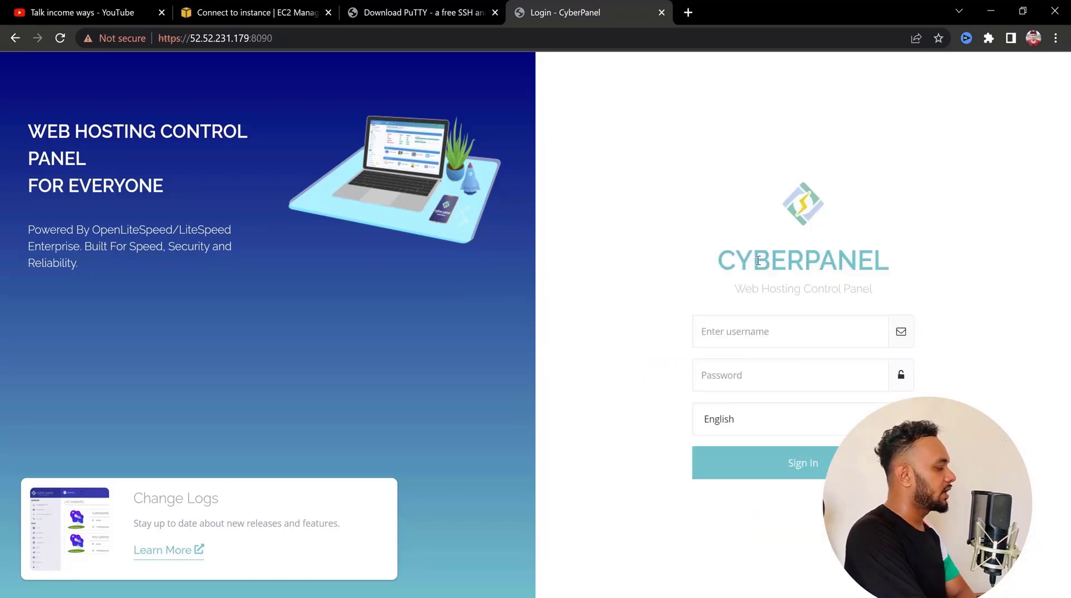
Sign in to CyberPanel with the username admin and the copied account password
{"action": "left_click", "coordinate": [773, 331]}
{"action": "type", "text": "admin"}
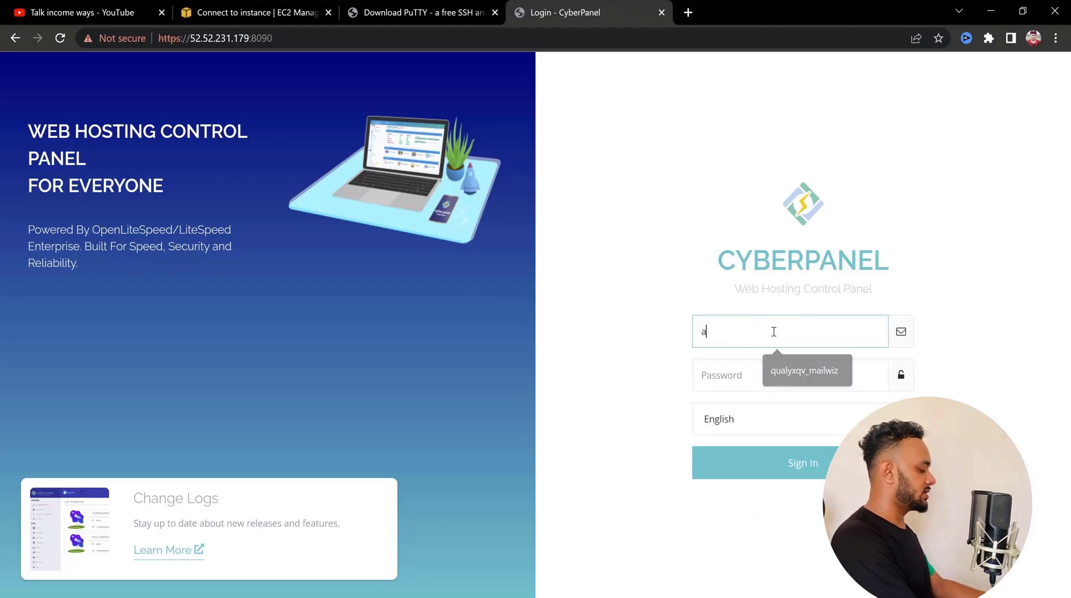
{"action": "key", "text": "Tab"}
{"action": "key", "text": "ctrl+v"}
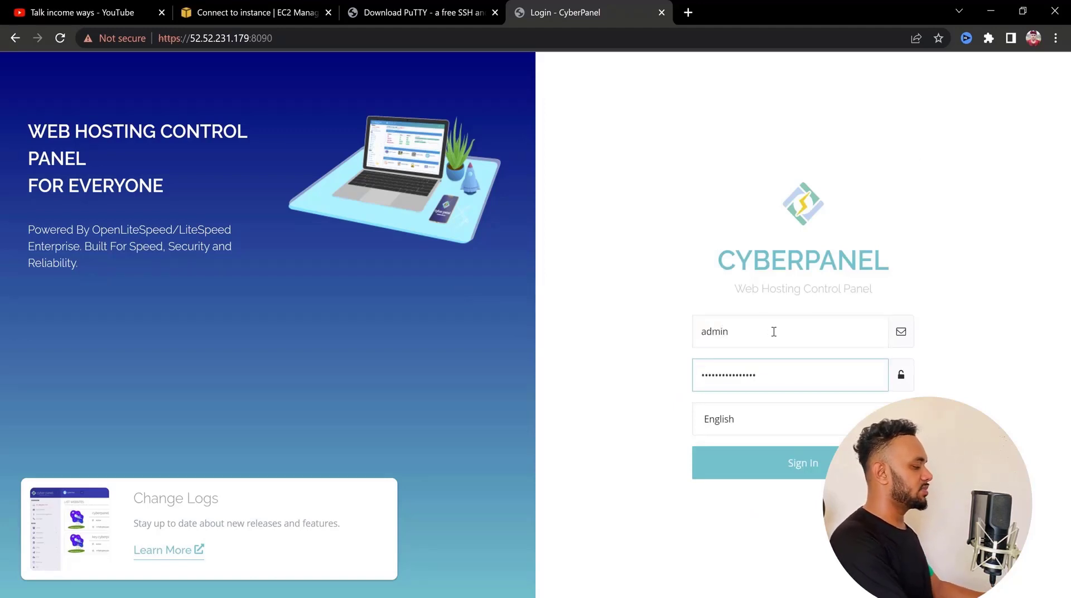
{"action": "key", "text": "Return"}
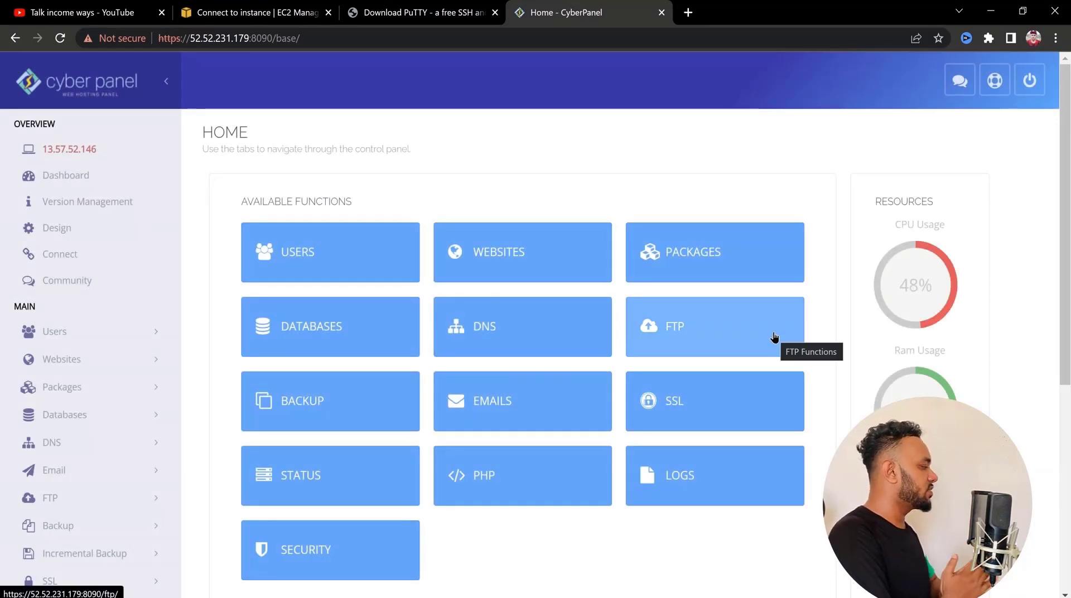
Look over the CyberPanel home page and the user management options, and open the list of users
{"action": "scroll", "coordinate": [251, 296], "scroll_direction": "down", "scroll_amount": 4}
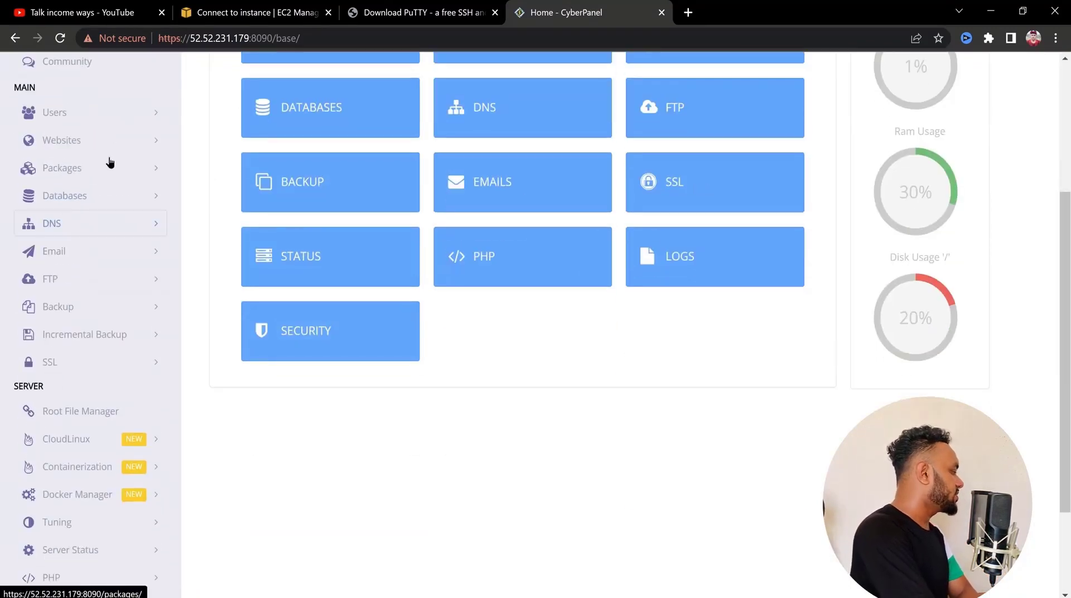
{"action": "left_click", "coordinate": [112, 114]}
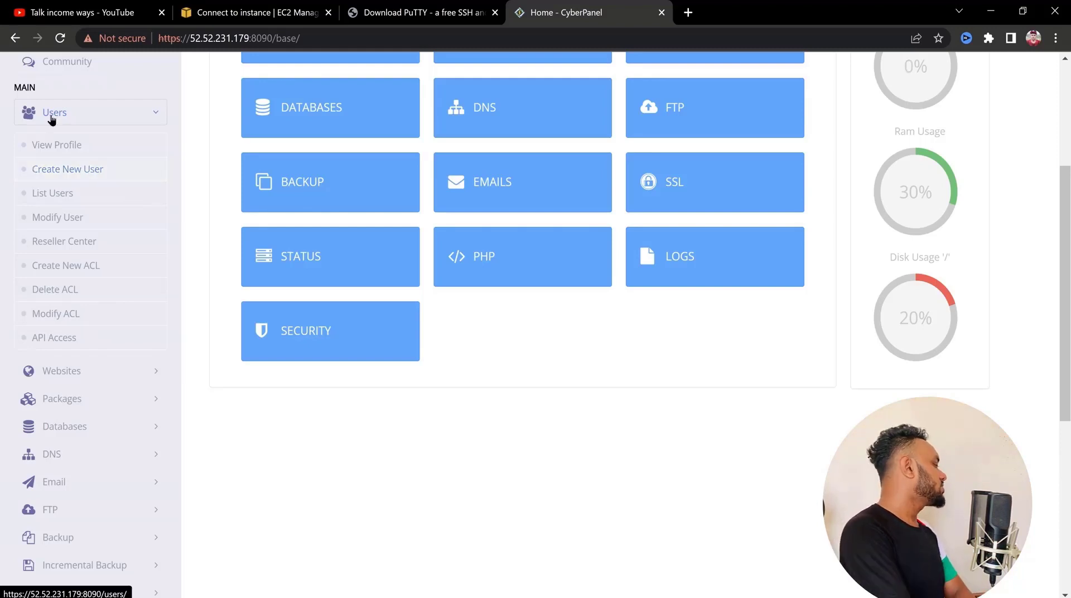
{"action": "left_click", "coordinate": [83, 193]}
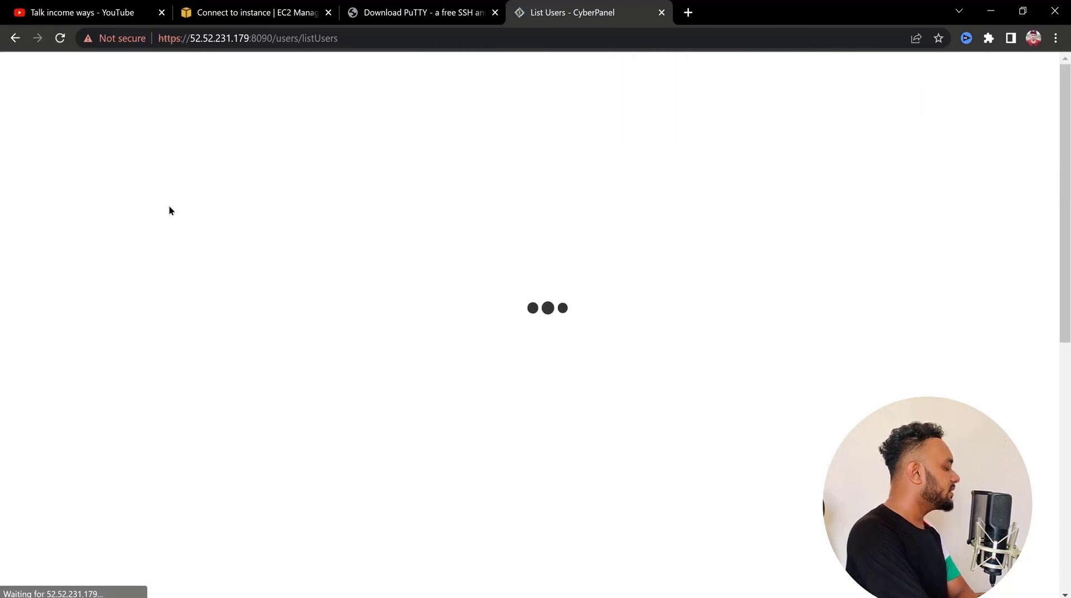
Examine the website, package and database management options in CyberPanel and open phpMyAdmin
{"action": "left_click", "coordinate": [121, 372]}
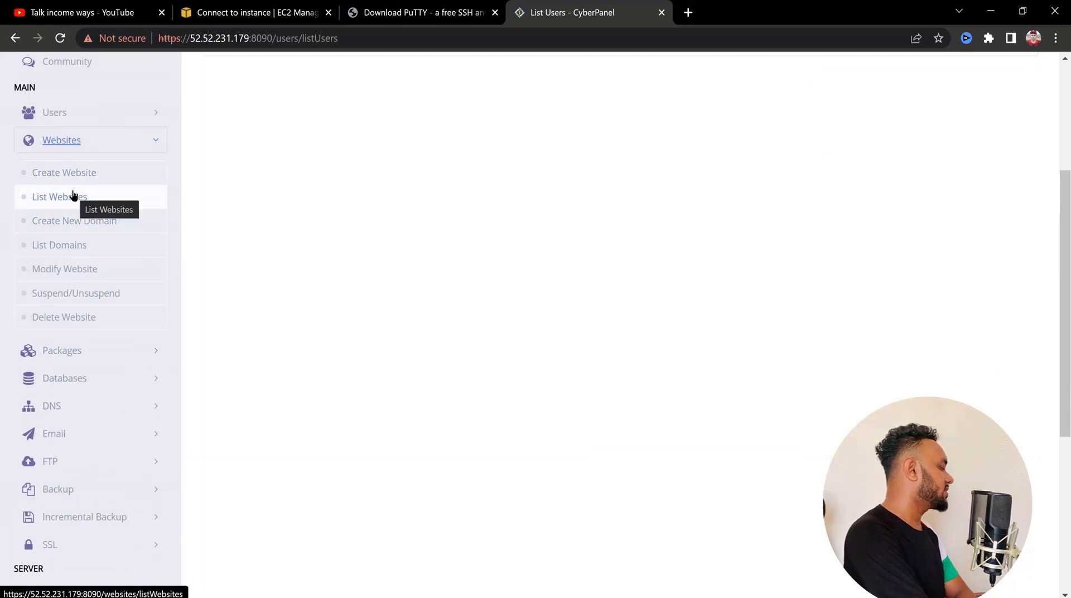
{"action": "left_click", "coordinate": [143, 350]}
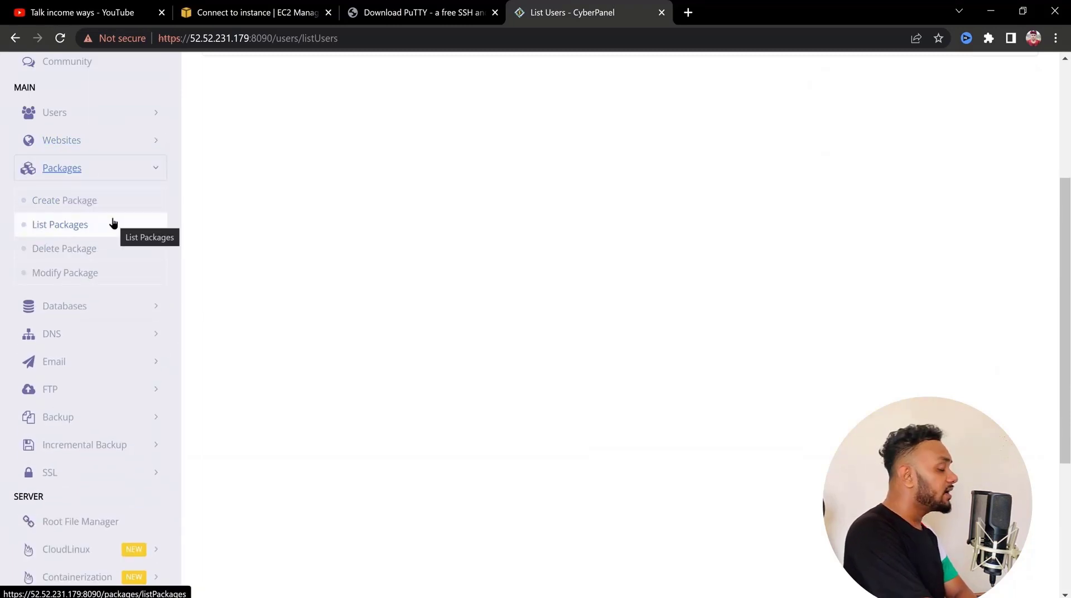
{"action": "left_click", "coordinate": [147, 315]}
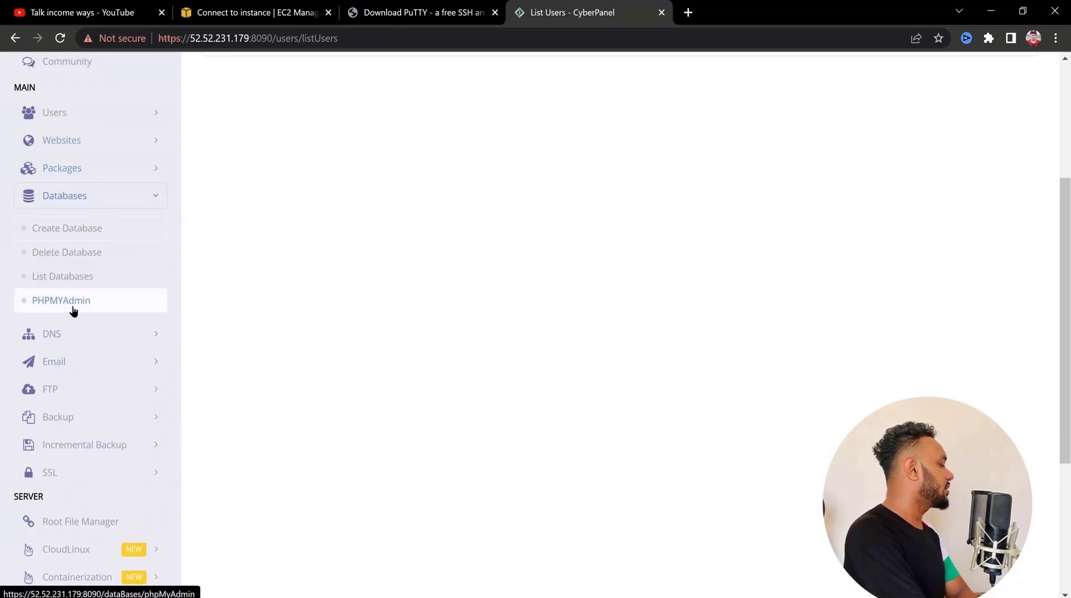
{"action": "left_click", "coordinate": [78, 303]}
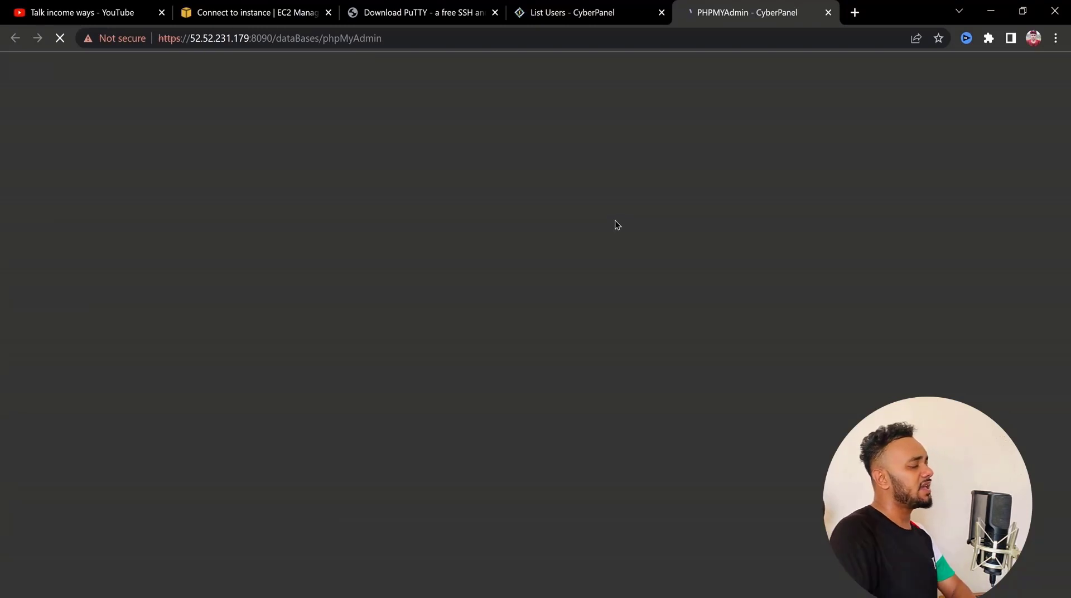